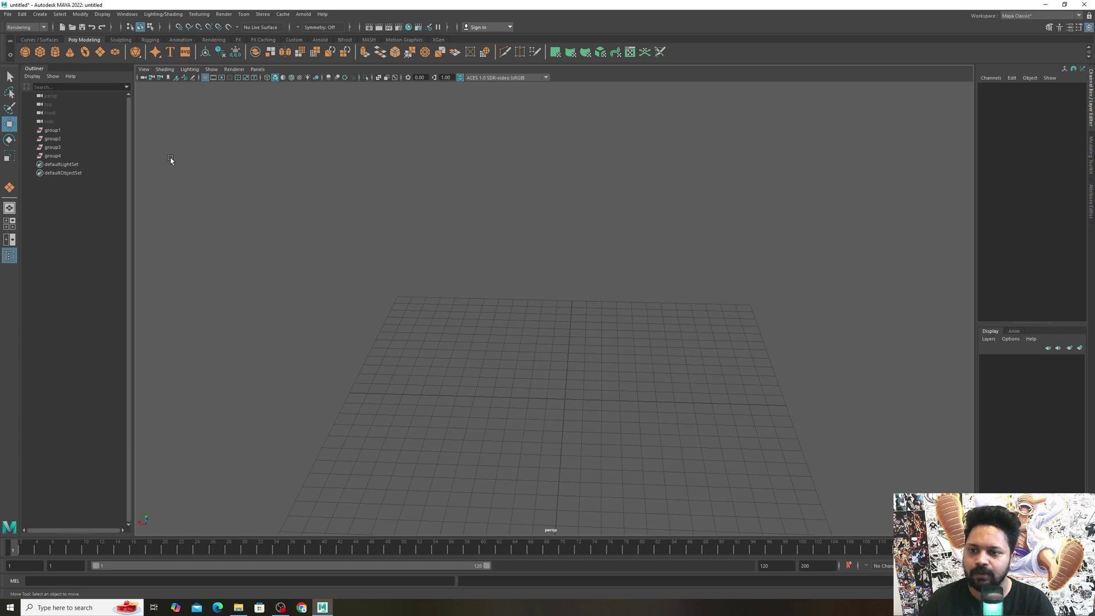
- Delete the four leftover groups, group1 through group4, from the scene
{"action": "middle_click_drag", "start_coordinate": [477, 285], "coordinate": [435, 245], "text": "alt"}
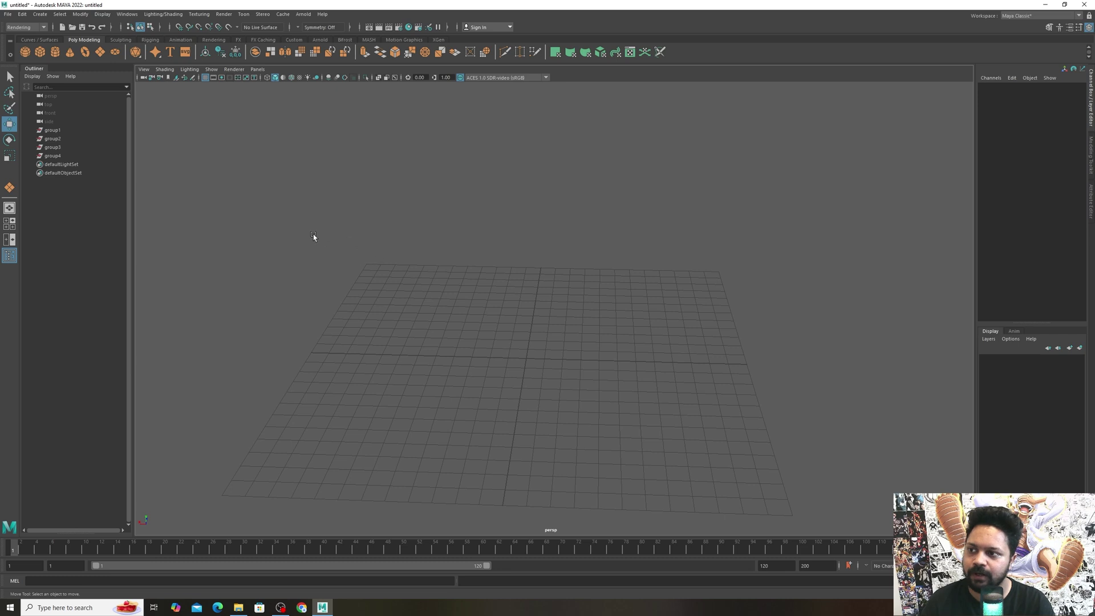
{"action": "left_click", "coordinate": [52, 130]}
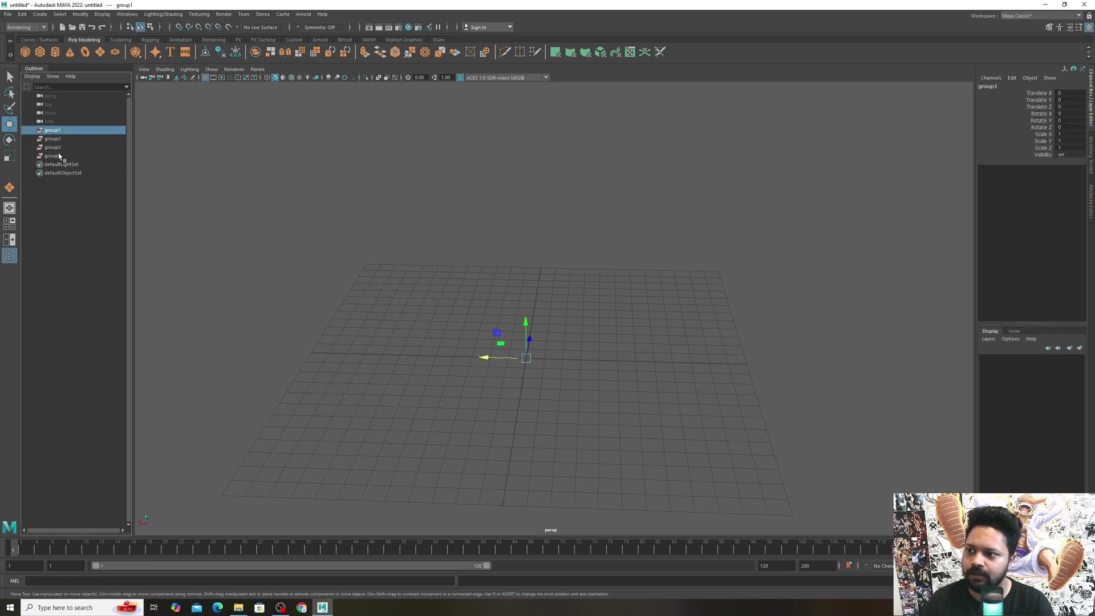
{"action": "left_click", "coordinate": [52, 156], "text": "shift"}
{"action": "key", "text": "Delete"}
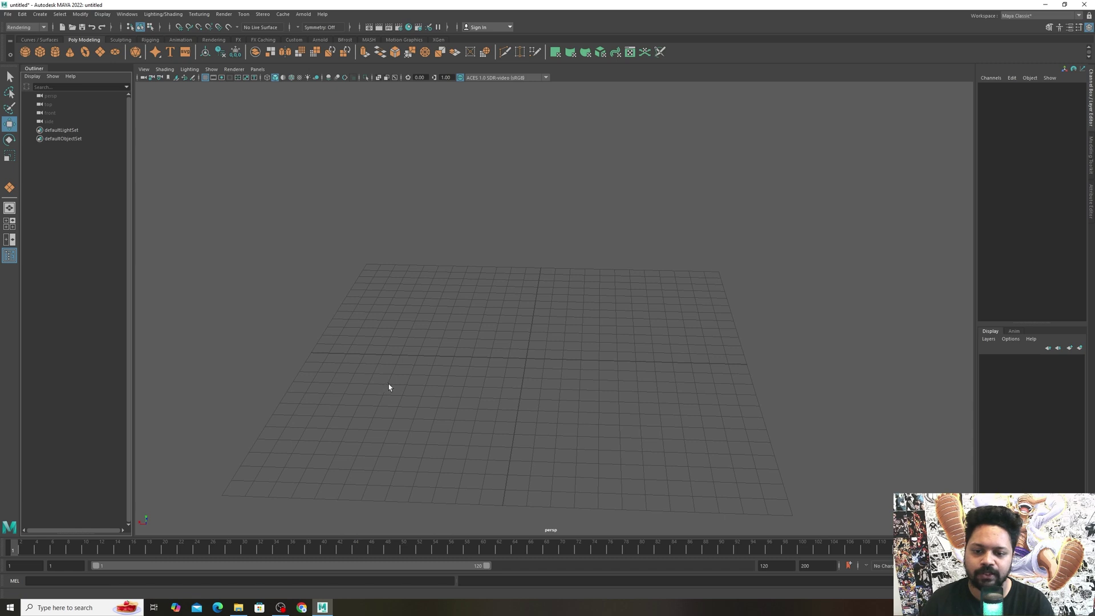
- Create a thin polygon cube slab about 14.56 wide, 9.45 deep and 0.24 high, and raise it to about Y 5.59
{"action": "left_click", "coordinate": [37, 55]}
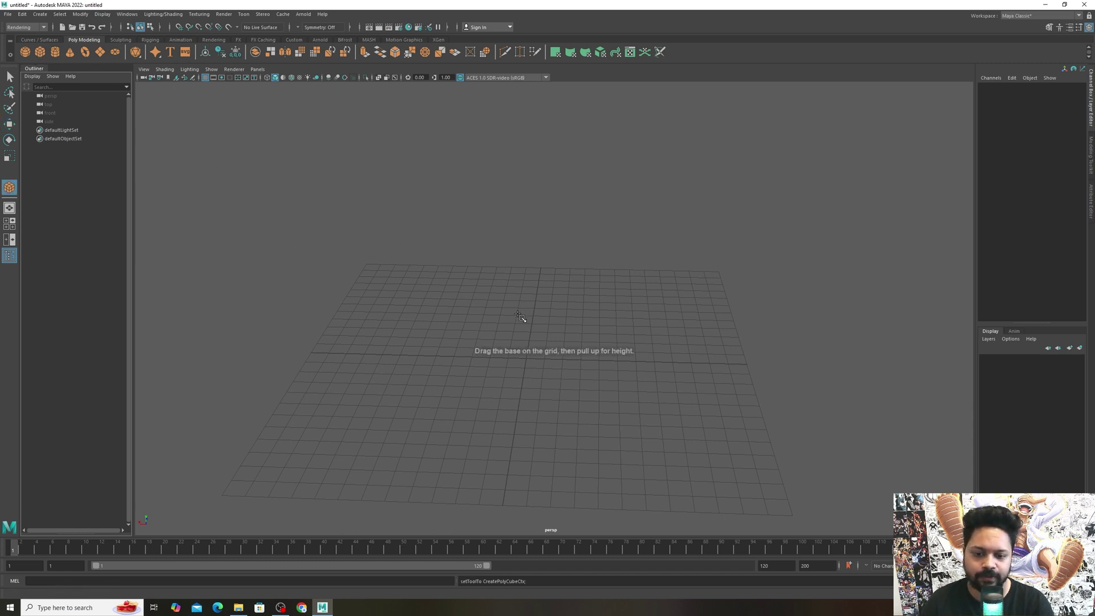
{"action": "left_click_drag", "start_coordinate": [439, 313], "coordinate": [696, 407]}
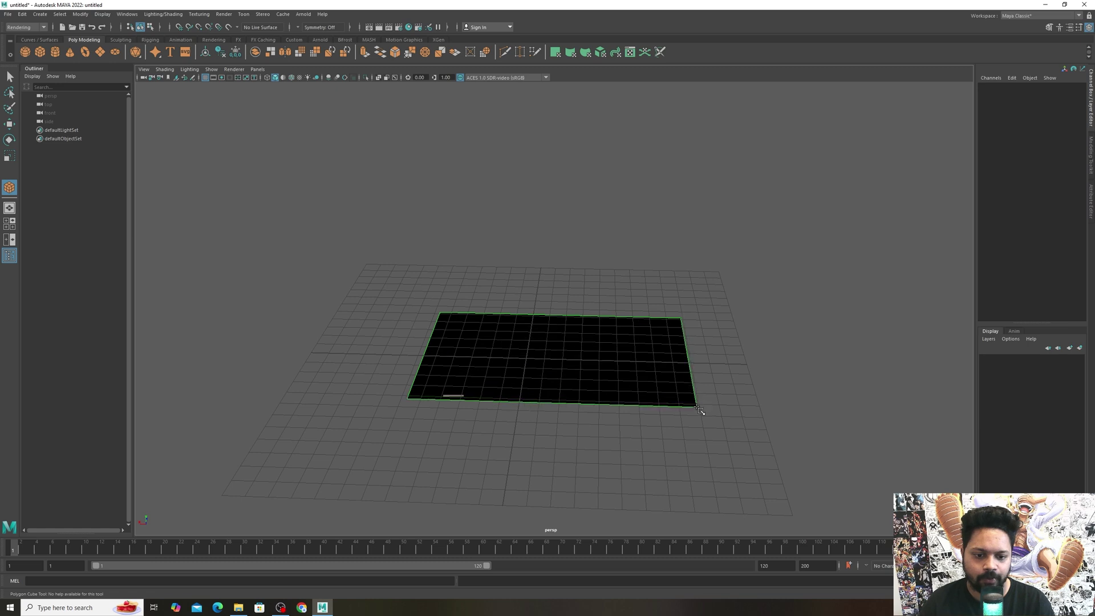
{"action": "left_click_drag", "start_coordinate": [589, 374], "coordinate": [555, 252]}
{"action": "mouse_move", "coordinate": [496, 354]}
{"action": "left_mouse_down", "text": "alt"}
{"action": "mouse_move", "coordinate": [570, 340]}
{"action": "mouse_move", "coordinate": [496, 347]}
{"action": "left_mouse_up", "text": "alt"}
{"action": "left_click_drag", "start_coordinate": [556, 261], "coordinate": [556, 235]}
{"action": "left_click_drag", "start_coordinate": [533, 334], "coordinate": [410, 317], "text": "alt"}
{"action": "scroll", "coordinate": [476, 251], "scroll_direction": "up", "scroll_amount": 6}
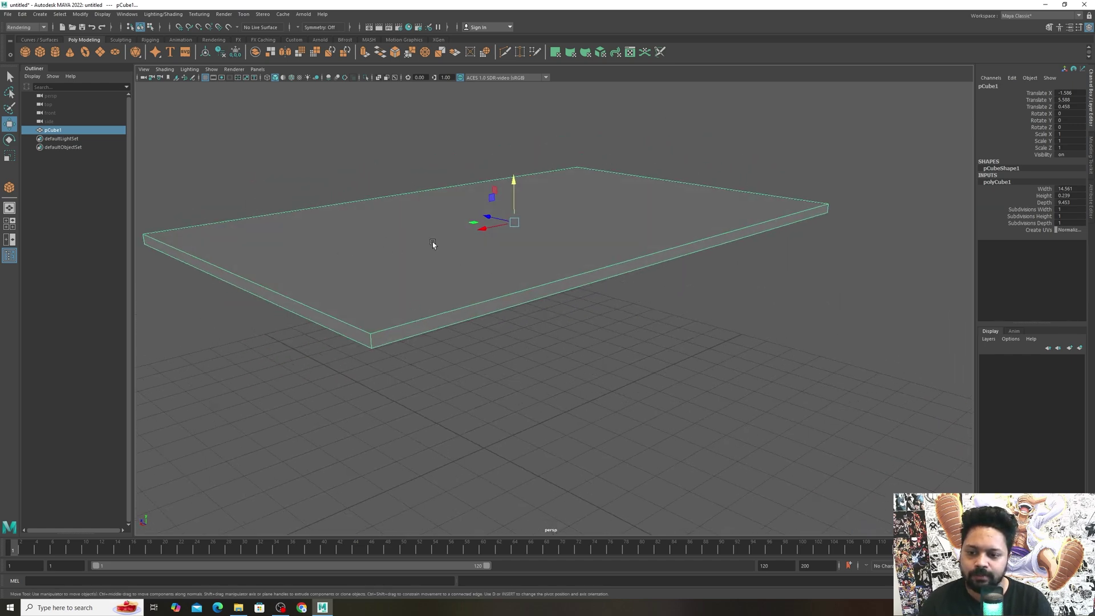
- Switch the slab to edge selection and select several of its outer edges
{"action": "right_click", "coordinate": [371, 263]}
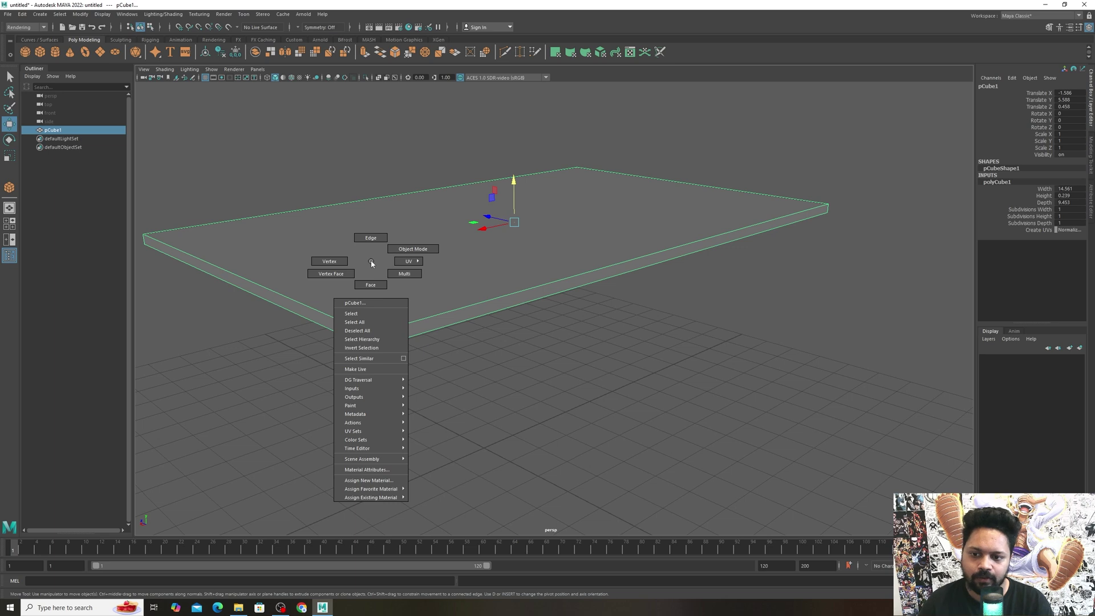
{"action": "right_click_drag", "start_coordinate": [371, 261], "coordinate": [369, 237]}
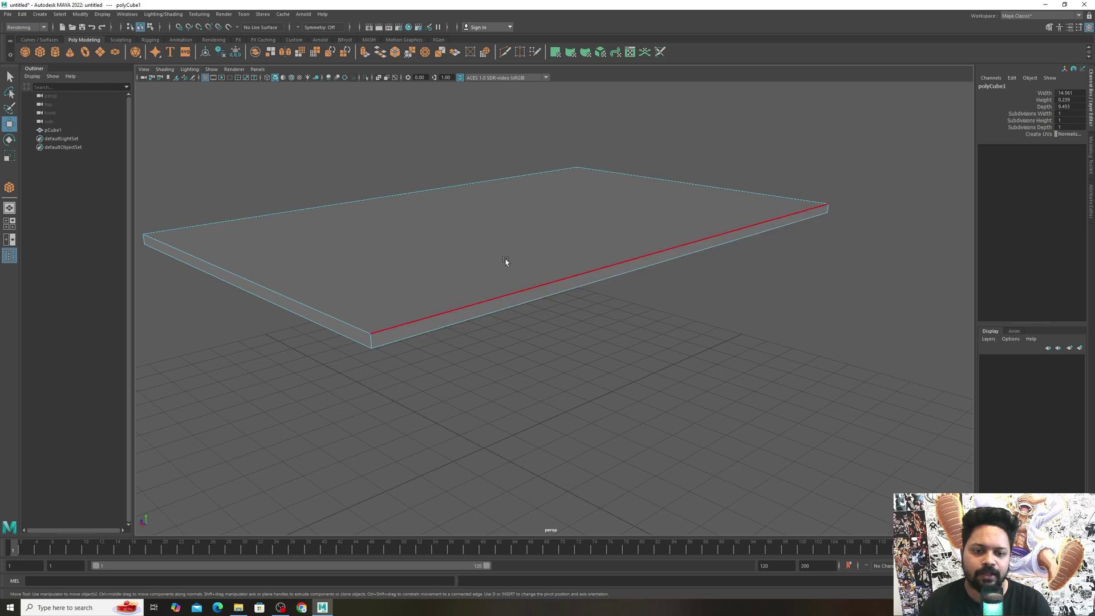
{"action": "left_click", "coordinate": [609, 244]}
{"action": "left_click_drag", "start_coordinate": [354, 298], "coordinate": [326, 374]}
{"action": "left_click_drag", "start_coordinate": [669, 247], "coordinate": [640, 269], "text": "shift"}
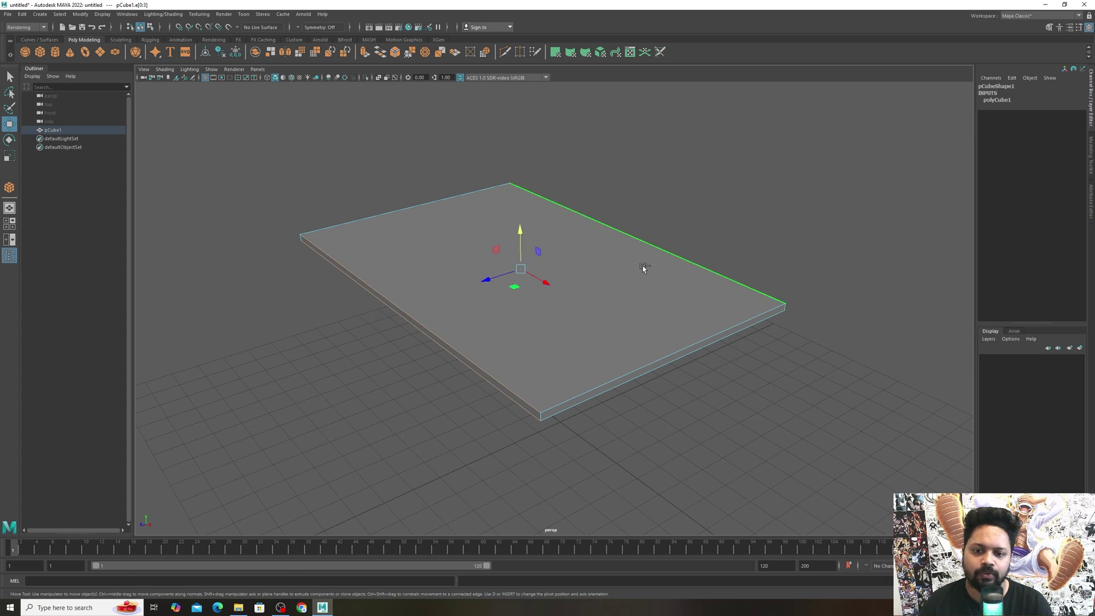
{"action": "left_click_drag", "start_coordinate": [559, 303], "coordinate": [650, 392]}
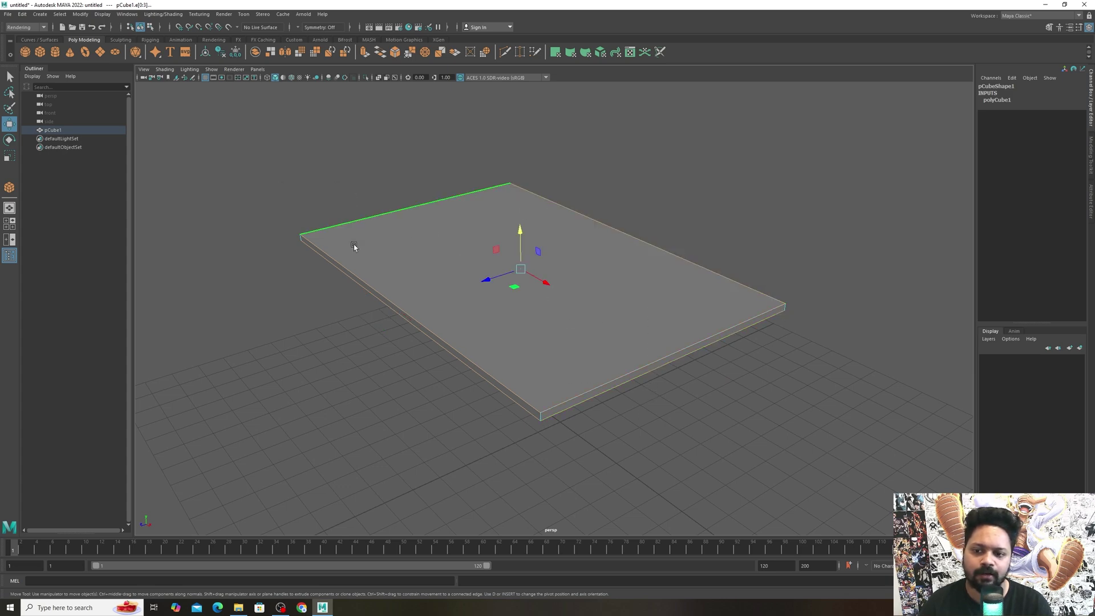
{"action": "left_click_drag", "start_coordinate": [495, 313], "coordinate": [483, 264], "text": "alt"}
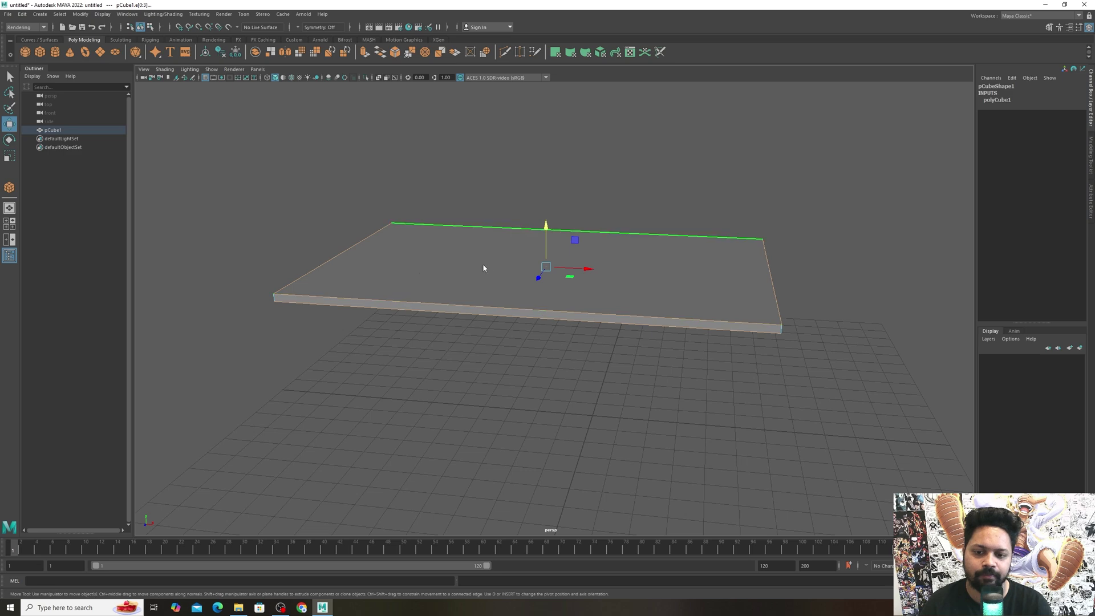
- Switch the slab to face selection and pick its individual faces, including the thin side faces
{"action": "right_click_drag", "start_coordinate": [482, 268], "coordinate": [491, 307]}
{"action": "left_click", "coordinate": [503, 273]}
{"action": "left_click_drag", "start_coordinate": [511, 359], "coordinate": [515, 299], "text": "alt"}
{"action": "left_click", "coordinate": [510, 255], "text": "shift"}
{"action": "left_click_drag", "start_coordinate": [474, 211], "coordinate": [403, 312], "text": "alt"}
{"action": "left_click", "coordinate": [456, 288]}
{"action": "left_click", "coordinate": [455, 288]}
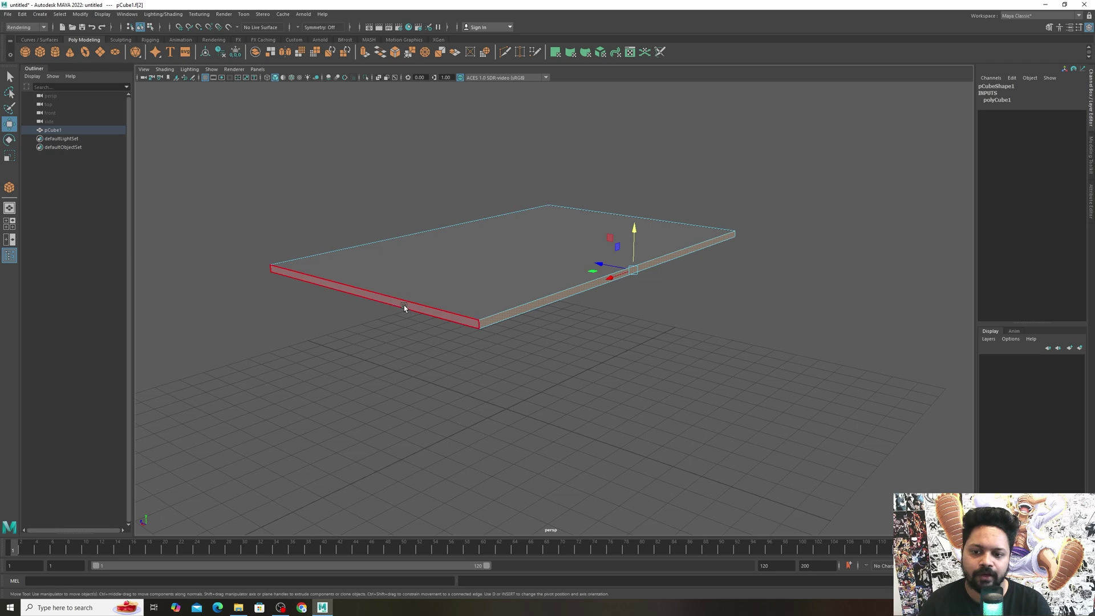
{"action": "left_click", "coordinate": [404, 307]}
{"action": "left_click_drag", "start_coordinate": [562, 279], "coordinate": [410, 309], "text": "alt"}
{"action": "left_click", "coordinate": [638, 388]}
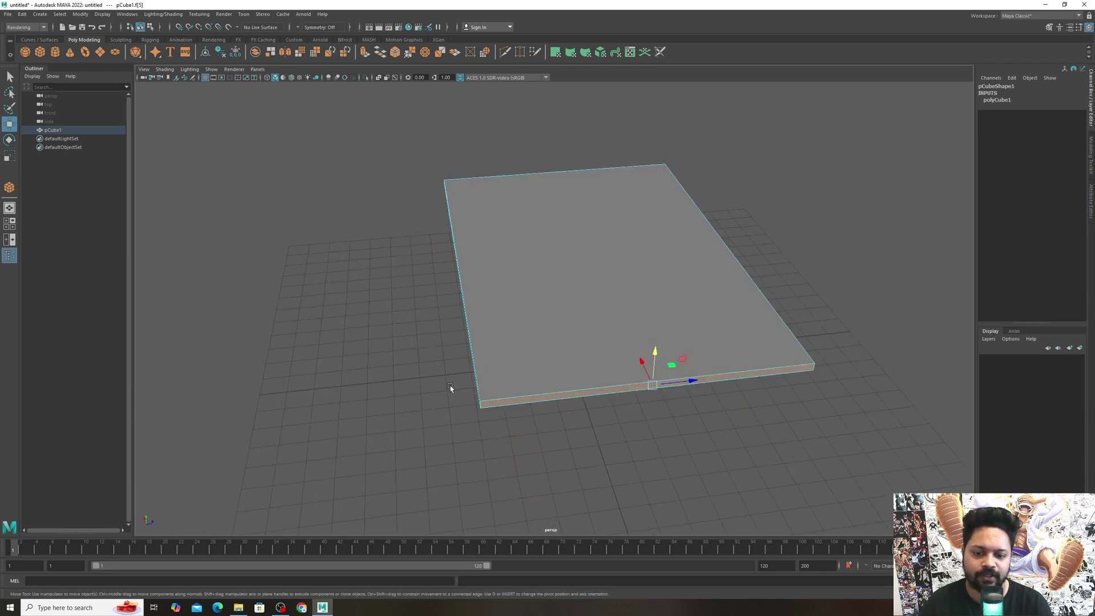
{"action": "left_click_drag", "start_coordinate": [450, 386], "coordinate": [512, 384], "text": "alt"}
- Switch the slab to vertex selection and select the vertices at all four corners
{"action": "right_click_drag", "start_coordinate": [581, 313], "coordinate": [533, 302]}
{"action": "scroll", "coordinate": [676, 367], "scroll_direction": "up", "scroll_amount": 3}
{"action": "middle_click_drag", "start_coordinate": [677, 368], "coordinate": [581, 382], "text": "alt"}
{"action": "left_click_drag", "start_coordinate": [793, 415], "coordinate": [774, 403], "text": "alt"}
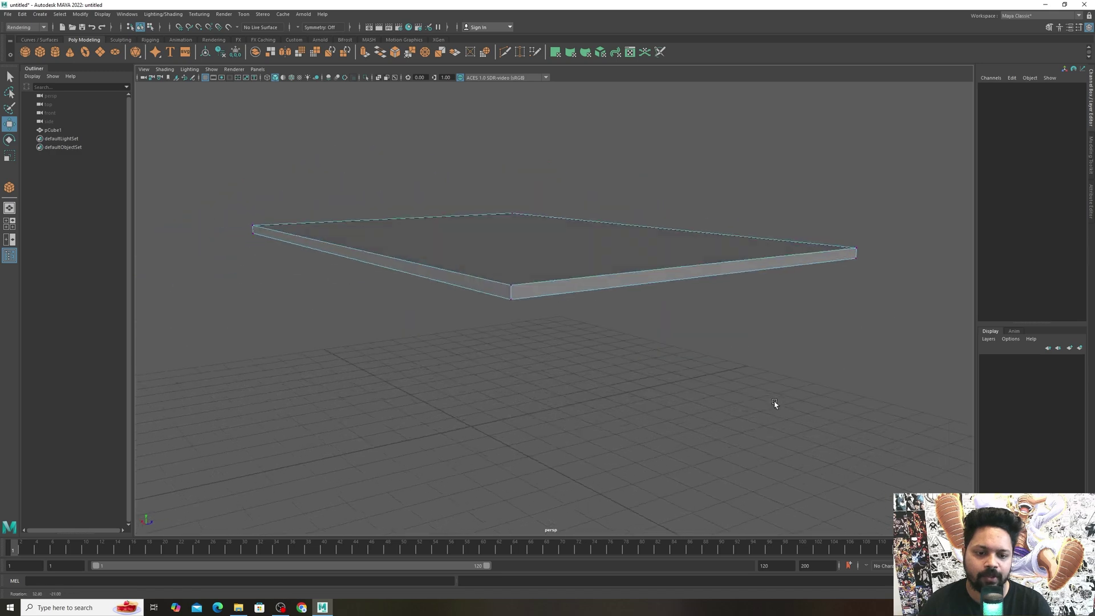
{"action": "left_click_drag", "start_coordinate": [518, 288], "coordinate": [482, 324]}
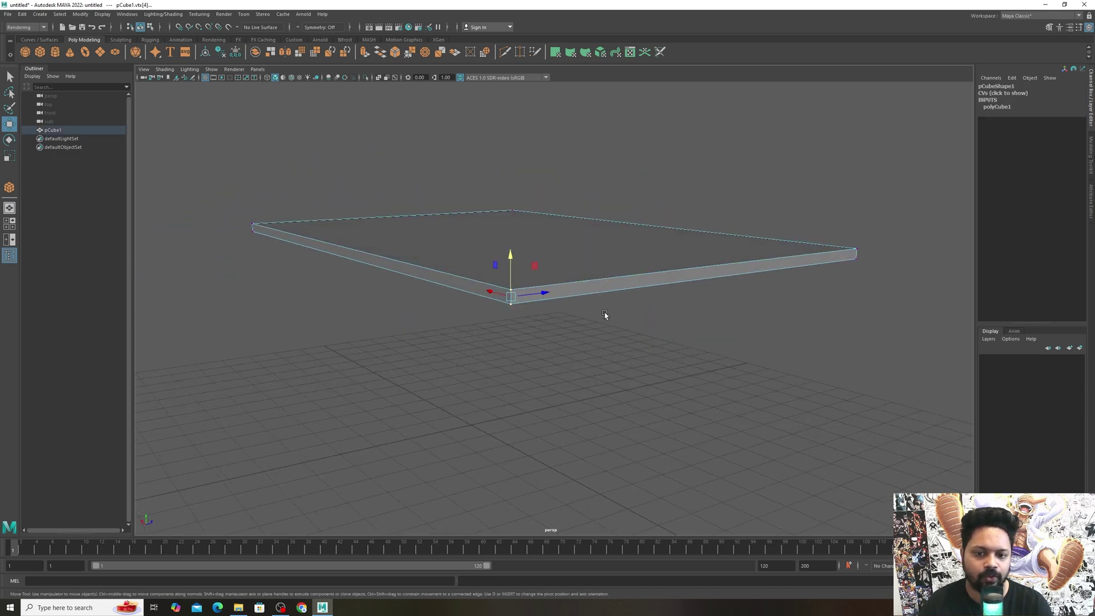
{"action": "left_click_drag", "start_coordinate": [911, 211], "coordinate": [835, 298], "text": "shift"}
{"action": "left_click_drag", "start_coordinate": [580, 201], "coordinate": [484, 249], "text": "shift"}
{"action": "left_click_drag", "start_coordinate": [346, 214], "coordinate": [270, 236], "text": "shift"}
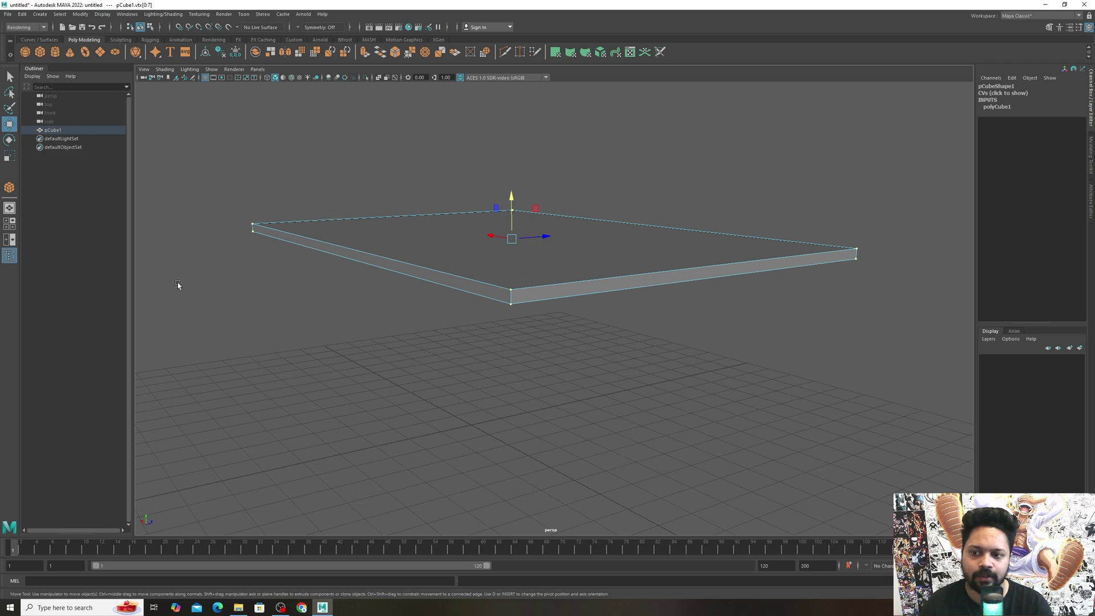
{"action": "left_click_drag", "start_coordinate": [401, 325], "coordinate": [418, 338], "text": "alt"}
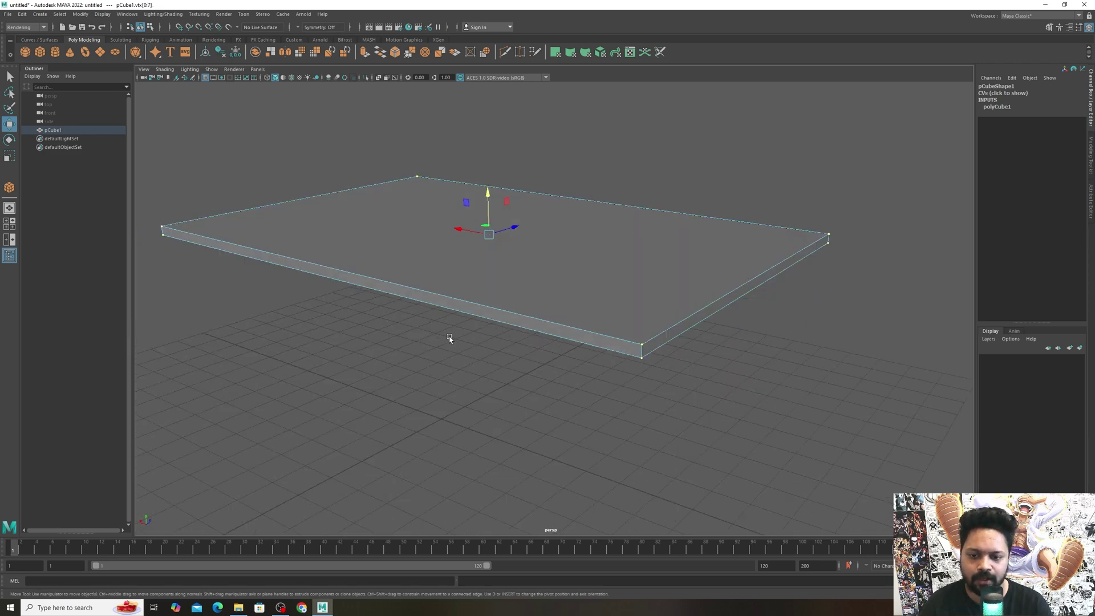
- Return the slab to Object Mode and select it as a whole object
{"action": "right_click_drag", "start_coordinate": [484, 292], "coordinate": [593, 211]}
{"action": "left_click", "coordinate": [402, 335]}
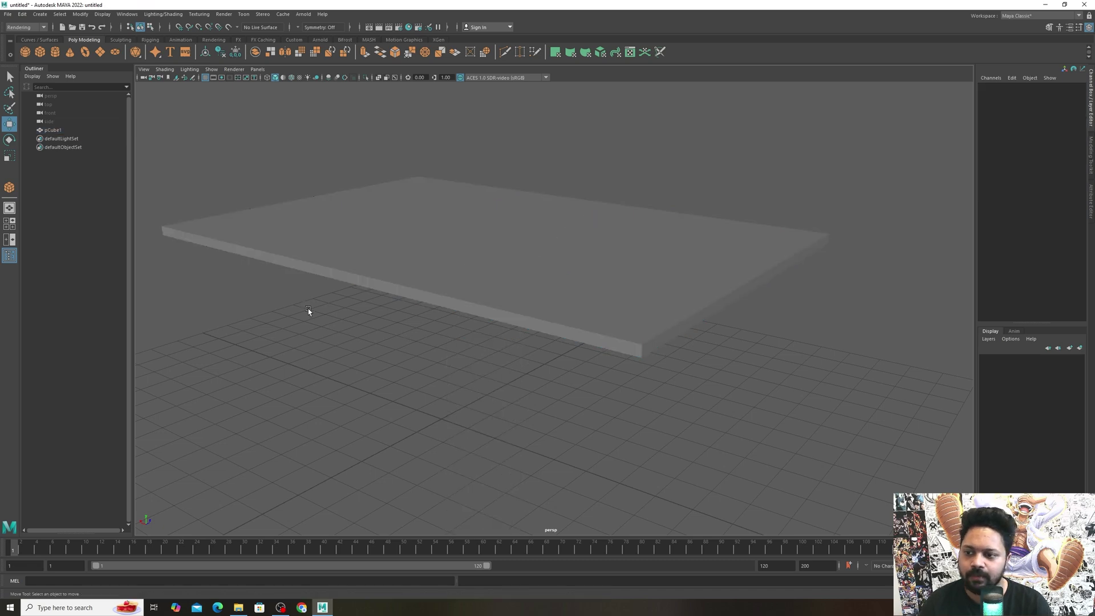
{"action": "left_click_drag", "start_coordinate": [308, 309], "coordinate": [369, 354], "text": "alt"}
{"action": "left_click", "coordinate": [368, 354]}
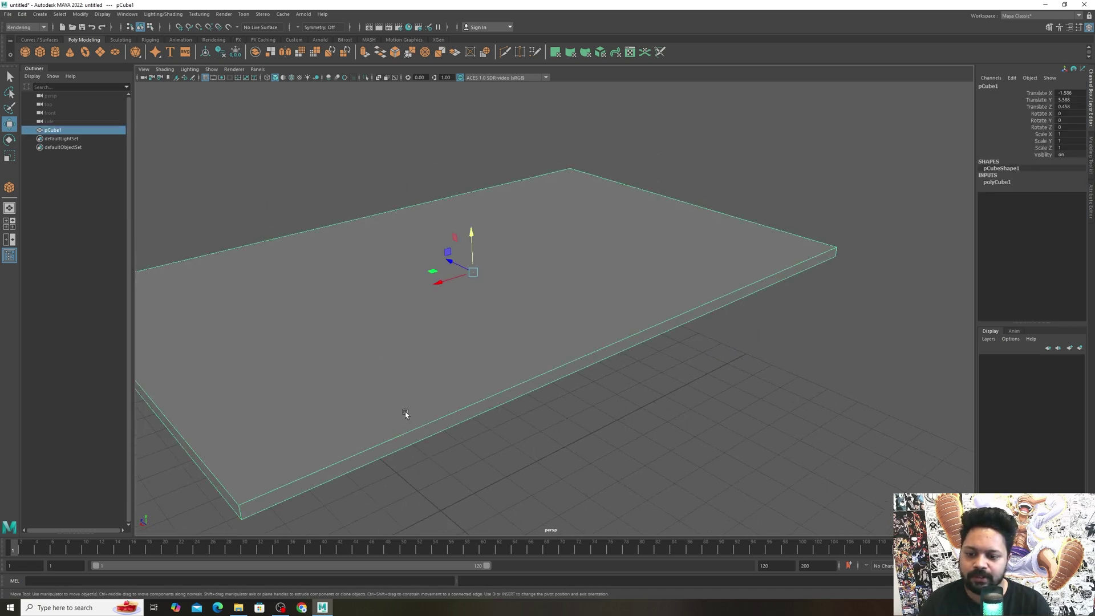
{"action": "scroll", "coordinate": [405, 412], "scroll_direction": "down", "scroll_amount": 4}
{"action": "left_click_drag", "start_coordinate": [403, 415], "coordinate": [372, 376], "text": "alt"}
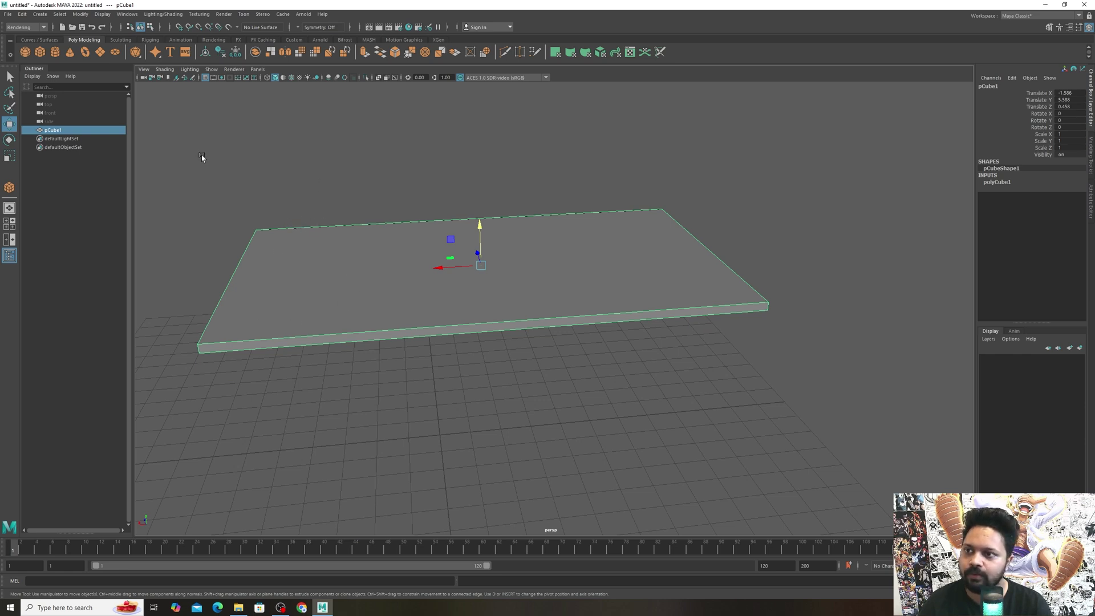
- Switch the menu set to Modeling and review the available Mesh Tools commands
{"action": "left_click", "coordinate": [33, 27]}
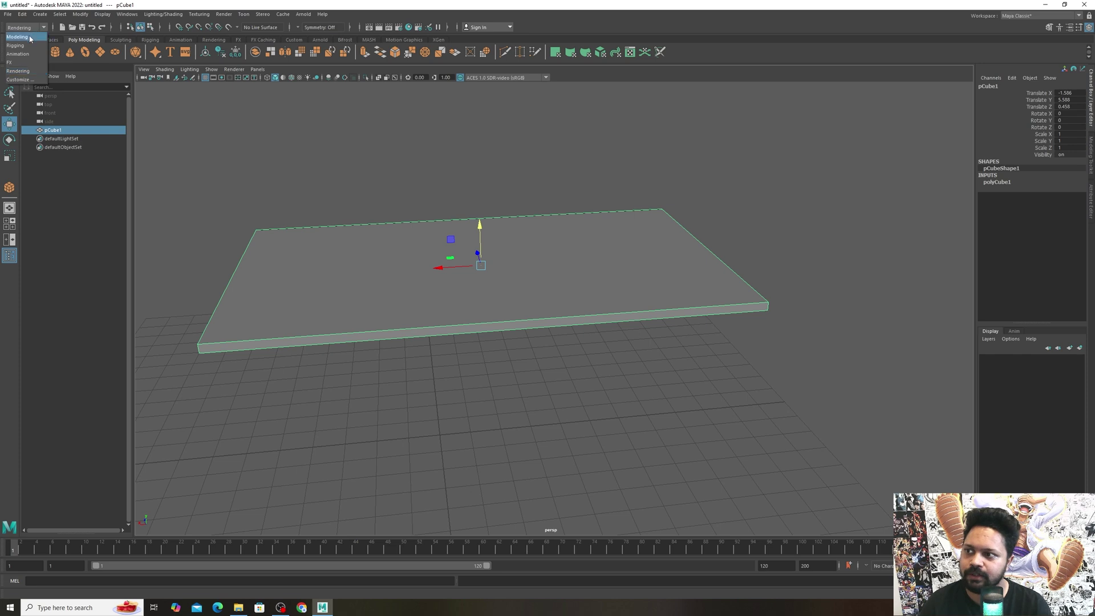
{"action": "left_click", "coordinate": [17, 37]}
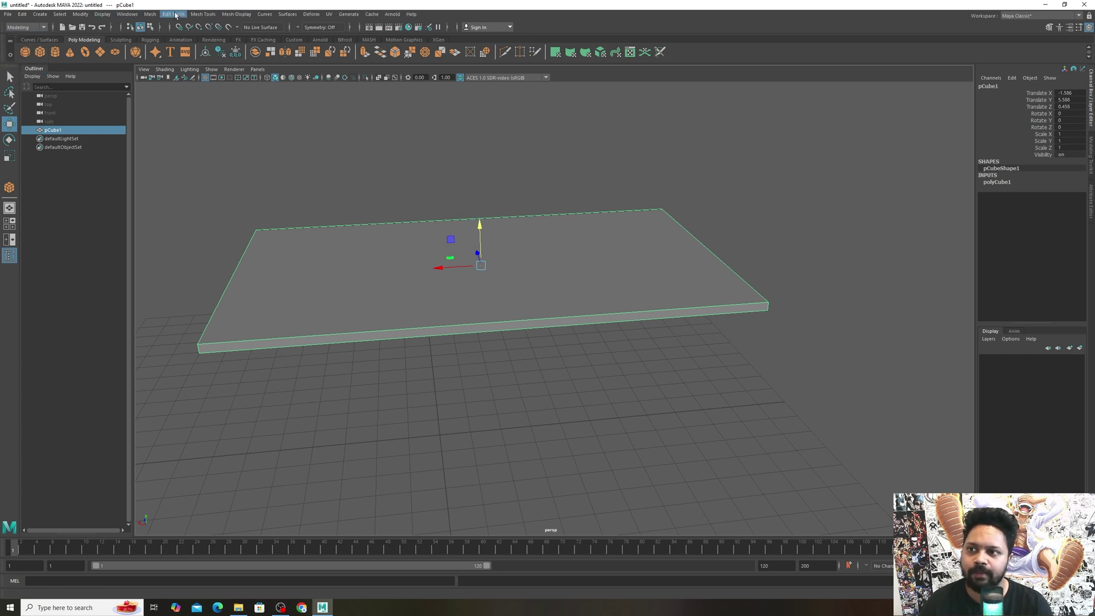
{"action": "left_click", "coordinate": [196, 15]}
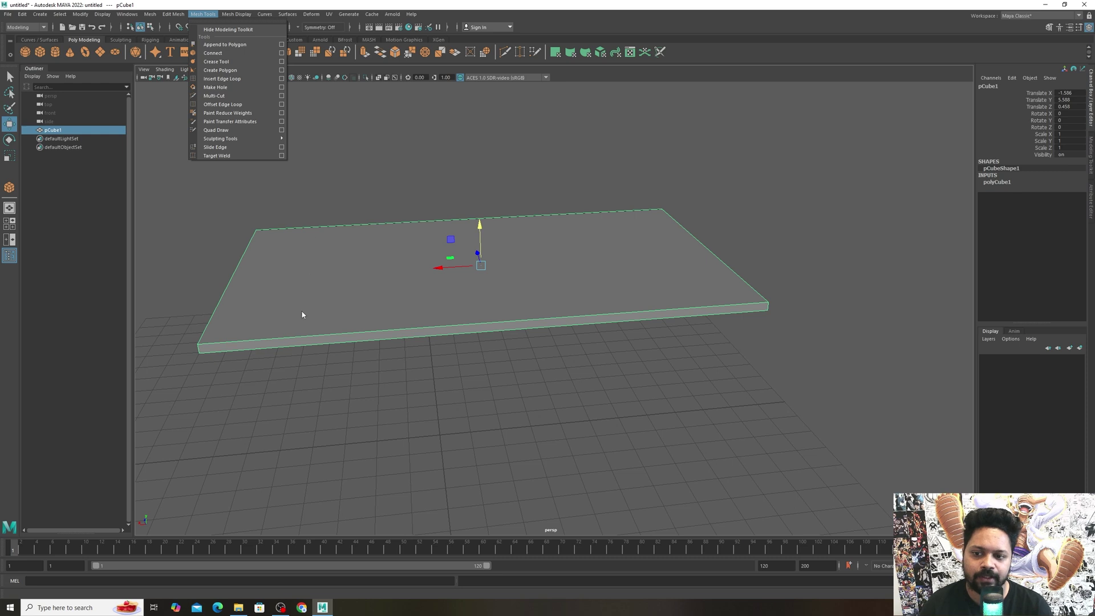
{"action": "left_click", "coordinate": [432, 300]}
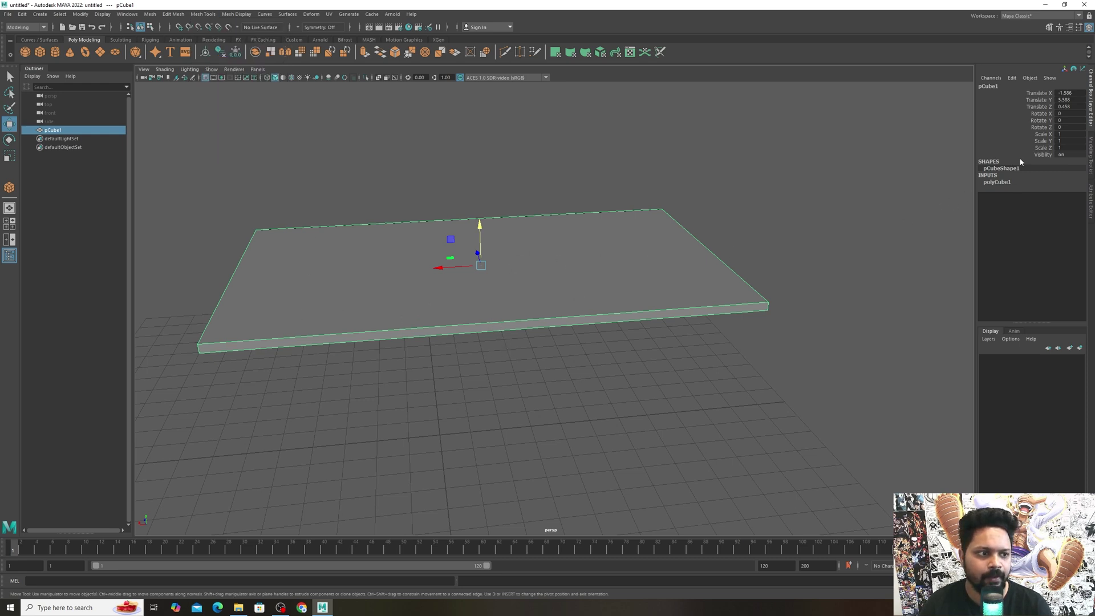
- Toggle the Channel Box, Modeling Toolkit and Attribute Editor to examine each one, ending on the Channel Box
{"action": "left_click", "coordinate": [1088, 29]}
{"action": "left_click", "coordinate": [1088, 29]}
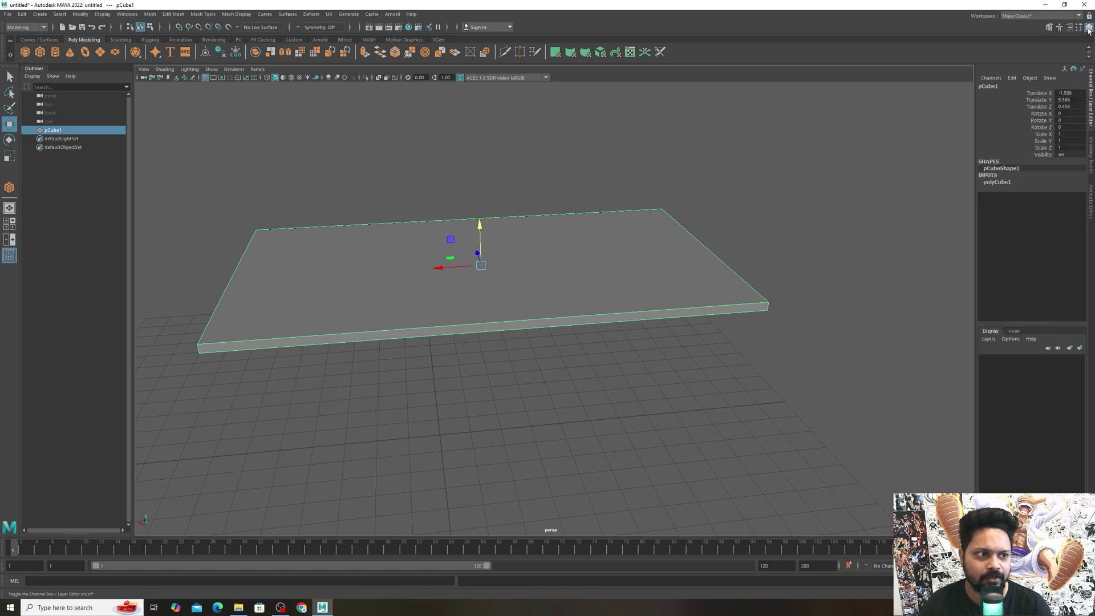
{"action": "left_click", "coordinate": [1088, 28]}
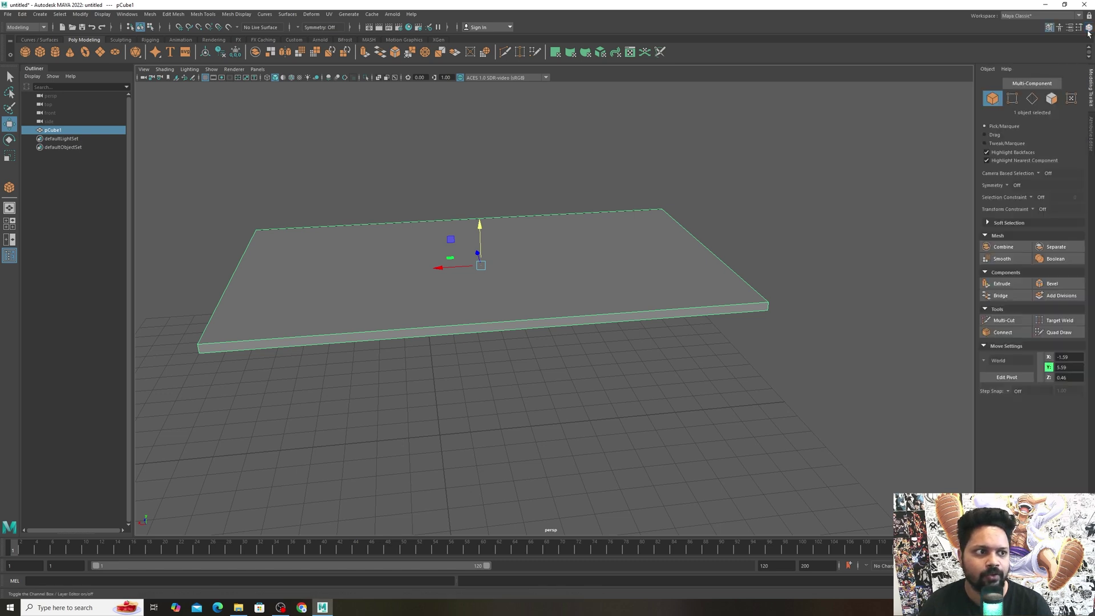
{"action": "left_click", "coordinate": [1089, 29]}
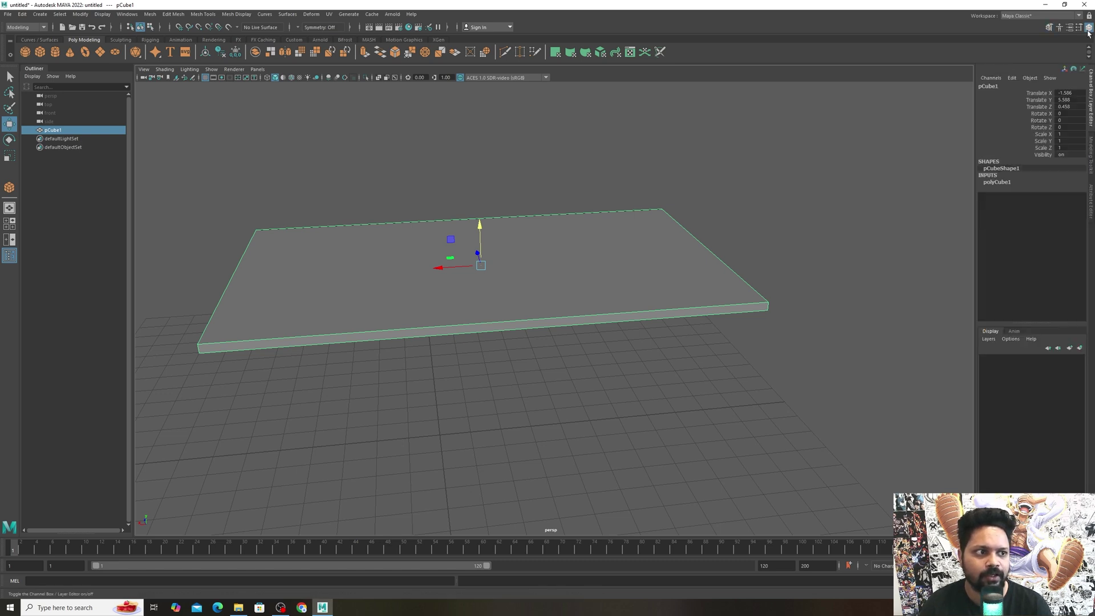
{"action": "left_click", "coordinate": [1051, 27]}
{"action": "left_click", "coordinate": [1050, 28]}
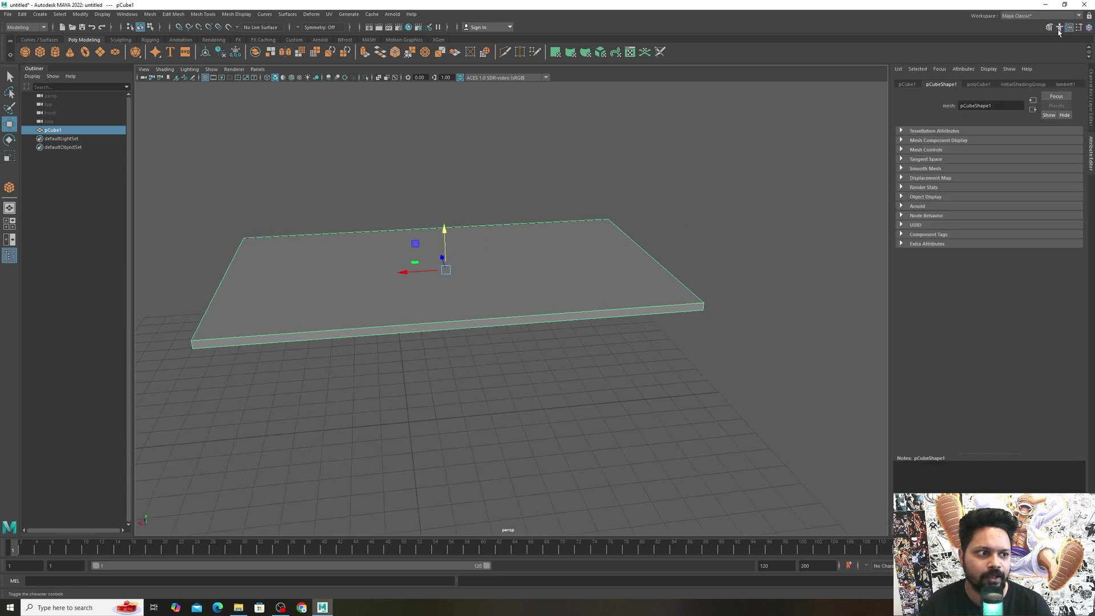
{"action": "left_click", "coordinate": [1069, 28]}
{"action": "left_click", "coordinate": [1069, 27]}
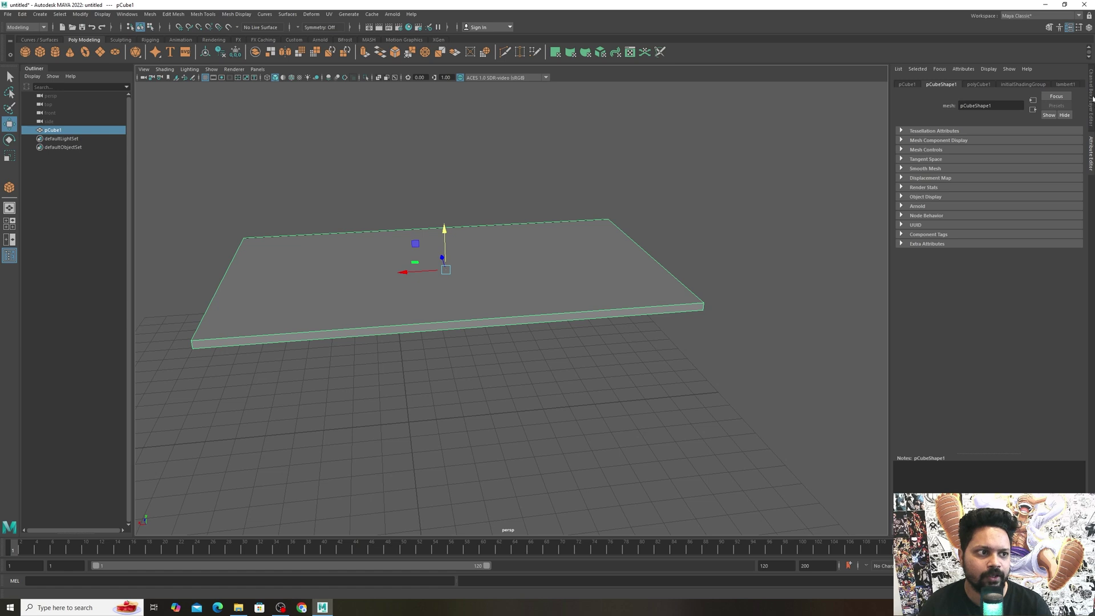
{"action": "left_click", "coordinate": [1089, 28]}
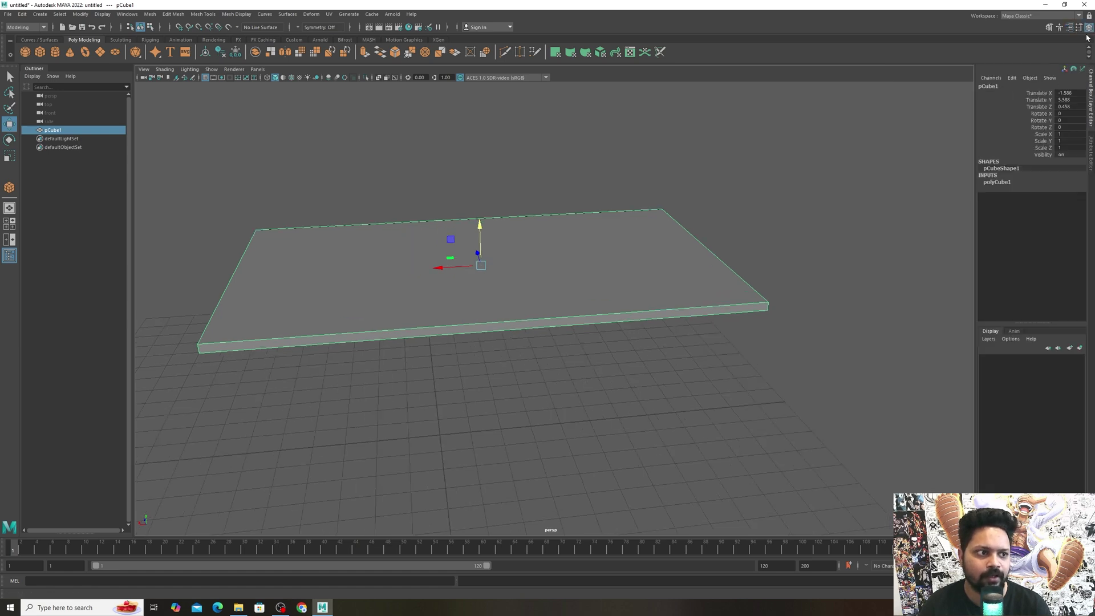
- View the Attribute Editor and the Move Tool settings, and return to the Channel Box
{"action": "left_click", "coordinate": [1069, 27]}
{"action": "left_click", "coordinate": [1078, 26]}
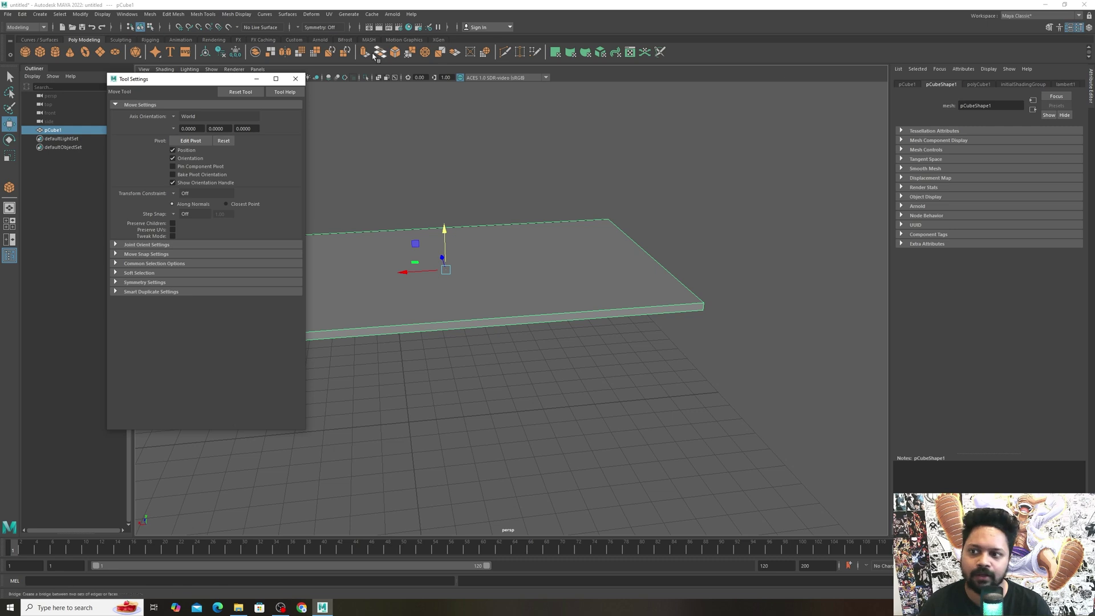
{"action": "left_click", "coordinate": [295, 78]}
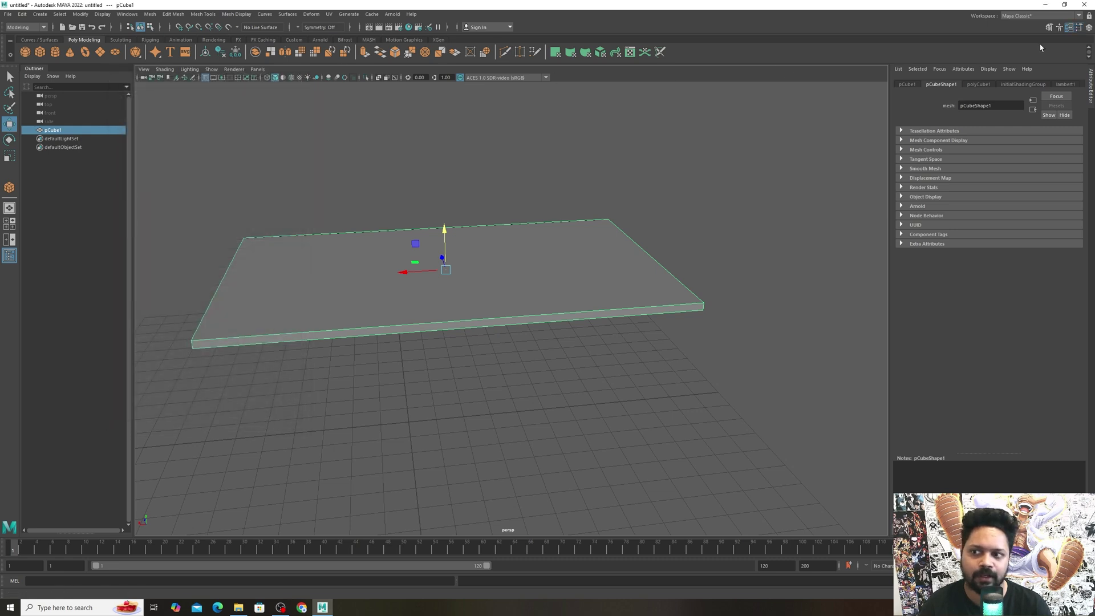
{"action": "left_click", "coordinate": [1089, 28]}
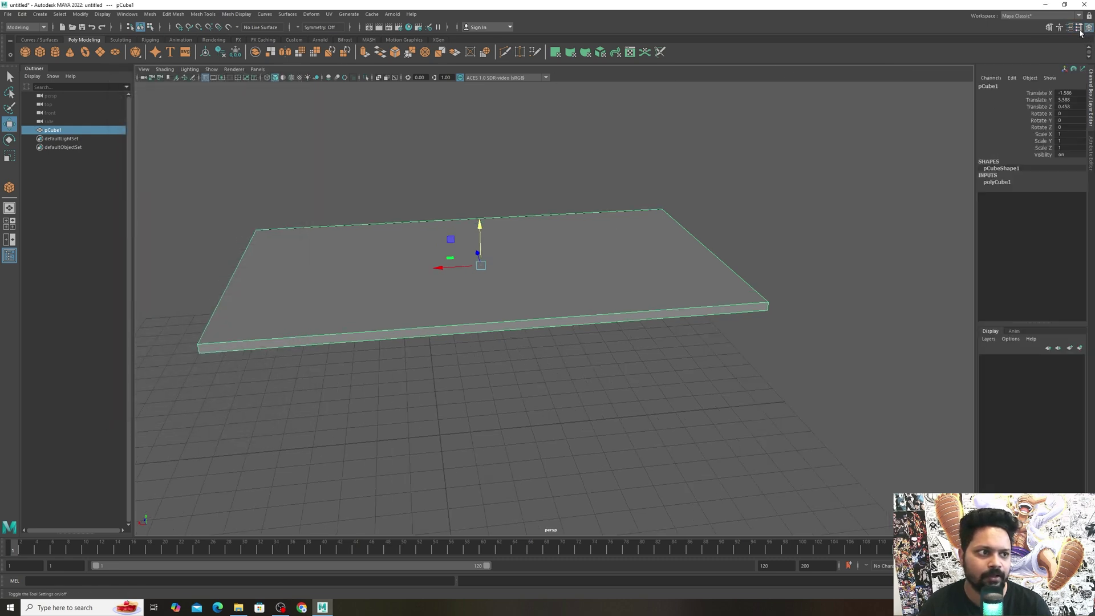
- Expand the slab's polyCube1 settings, try a higher Subdivisions Width, and undo the change
{"action": "left_click", "coordinate": [997, 183]}
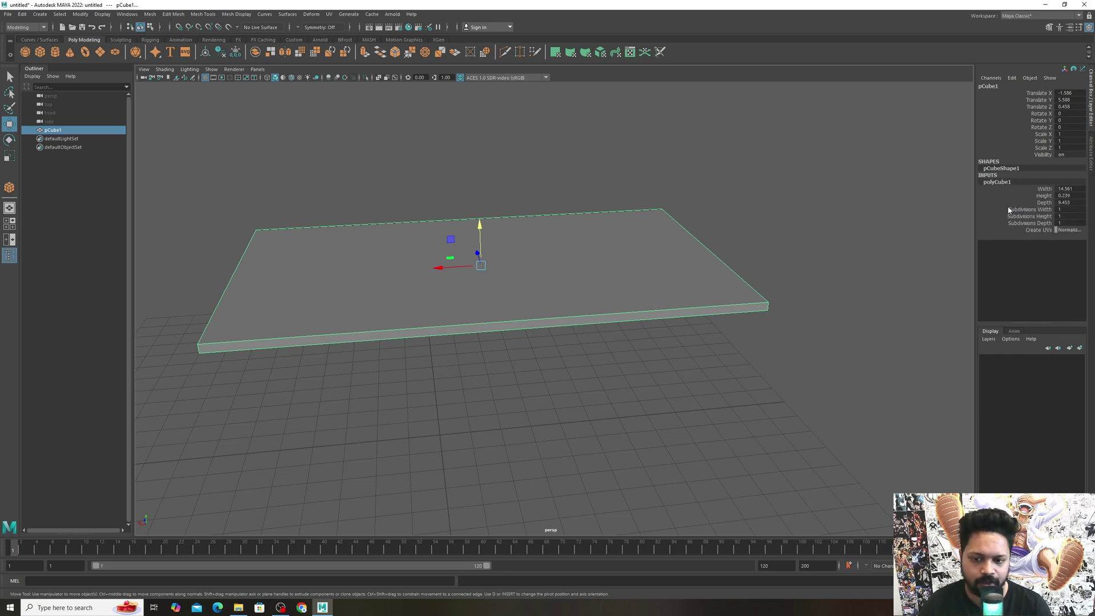
{"action": "left_click", "coordinate": [1026, 211]}
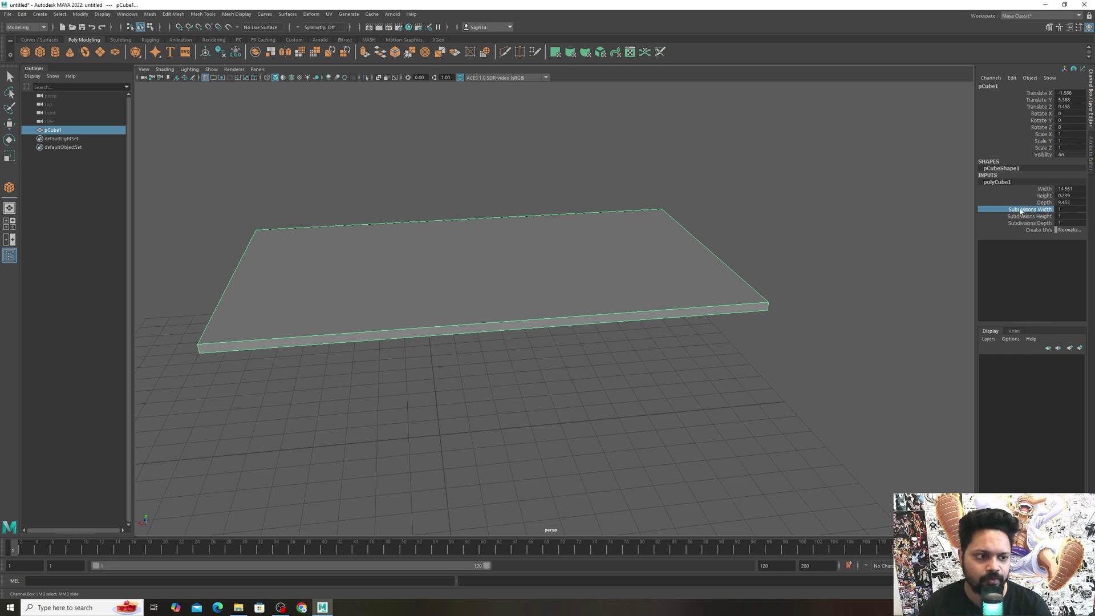
{"action": "mouse_move", "coordinate": [666, 215]}
{"action": "middle_mouse_down"}
{"action": "mouse_move", "coordinate": [697, 213]}
{"action": "mouse_move", "coordinate": [670, 215]}
{"action": "middle_mouse_up"}
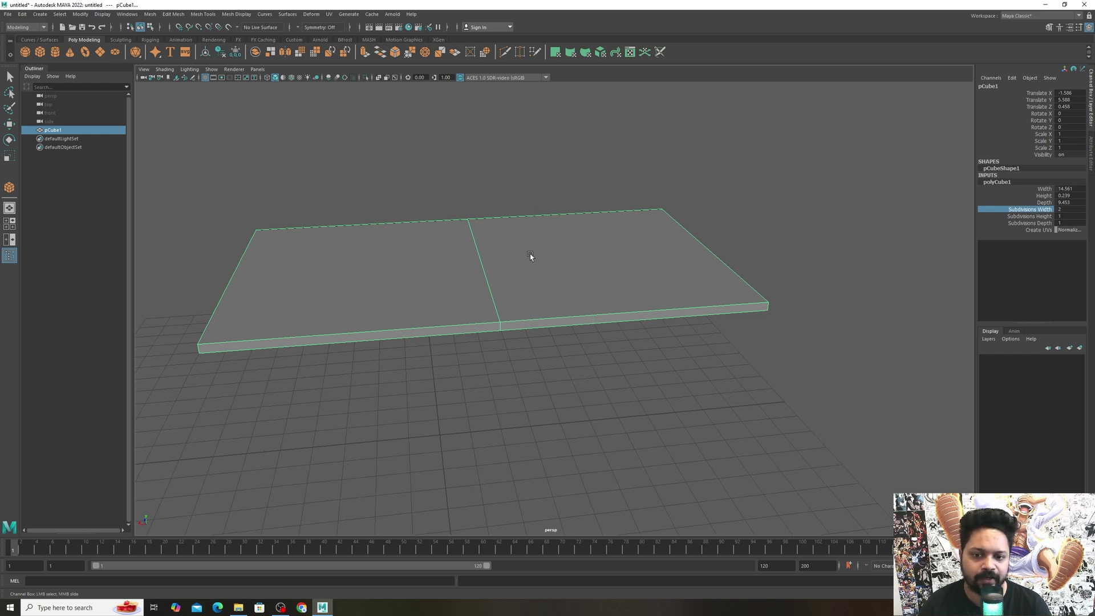
{"action": "middle_click_drag", "start_coordinate": [529, 254], "coordinate": [735, 250]}
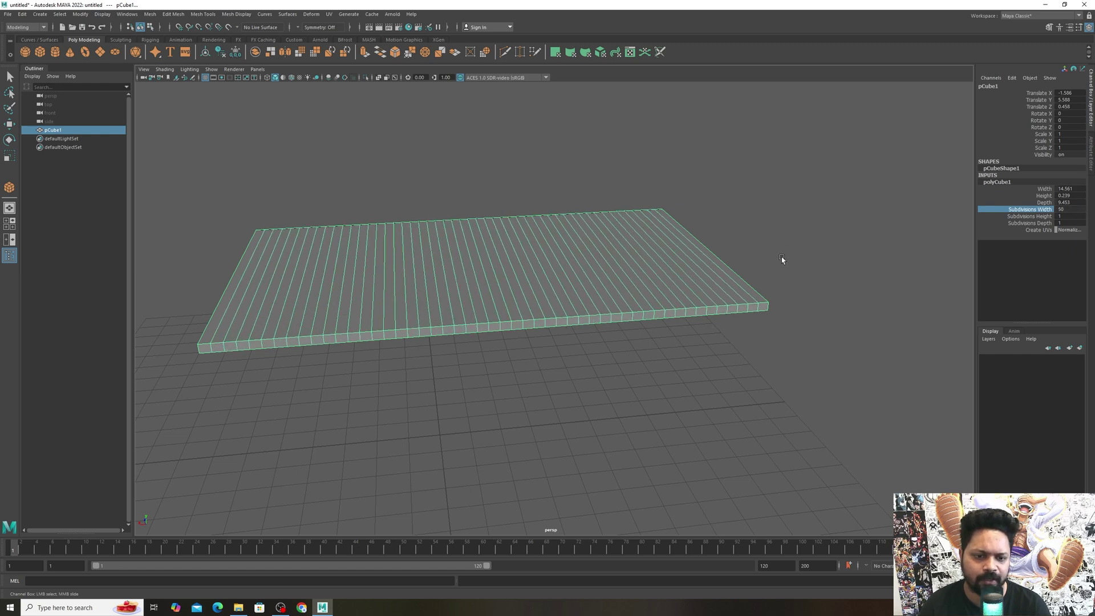
{"action": "key", "text": "ctrl+z"}
{"action": "key", "text": "ctrl+z"}
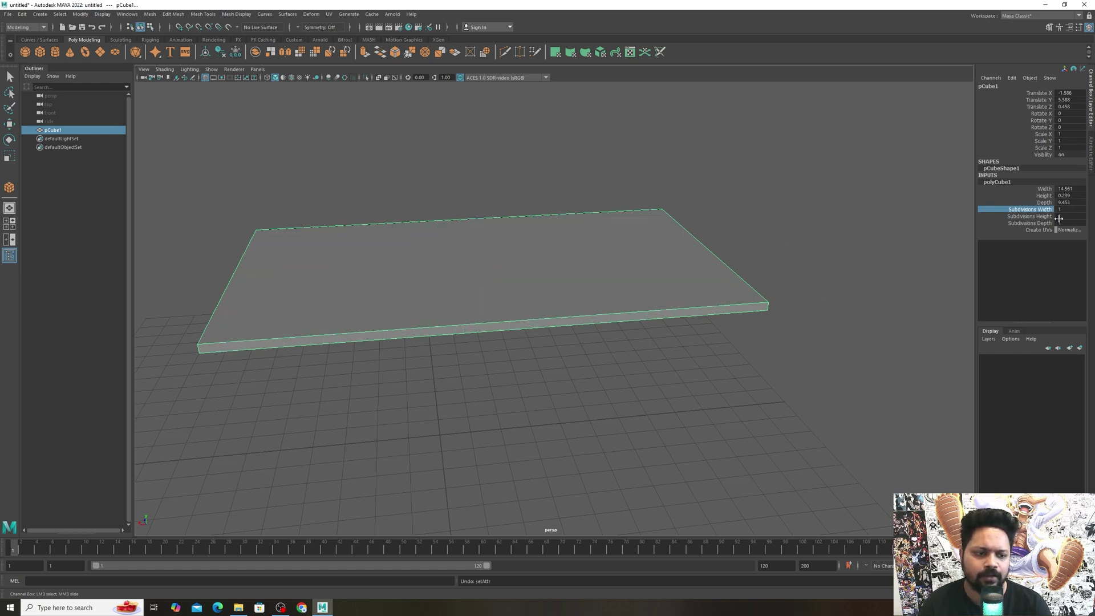
- Try a higher Subdivisions Height on the slab and undo it
{"action": "left_click", "coordinate": [1043, 217]}
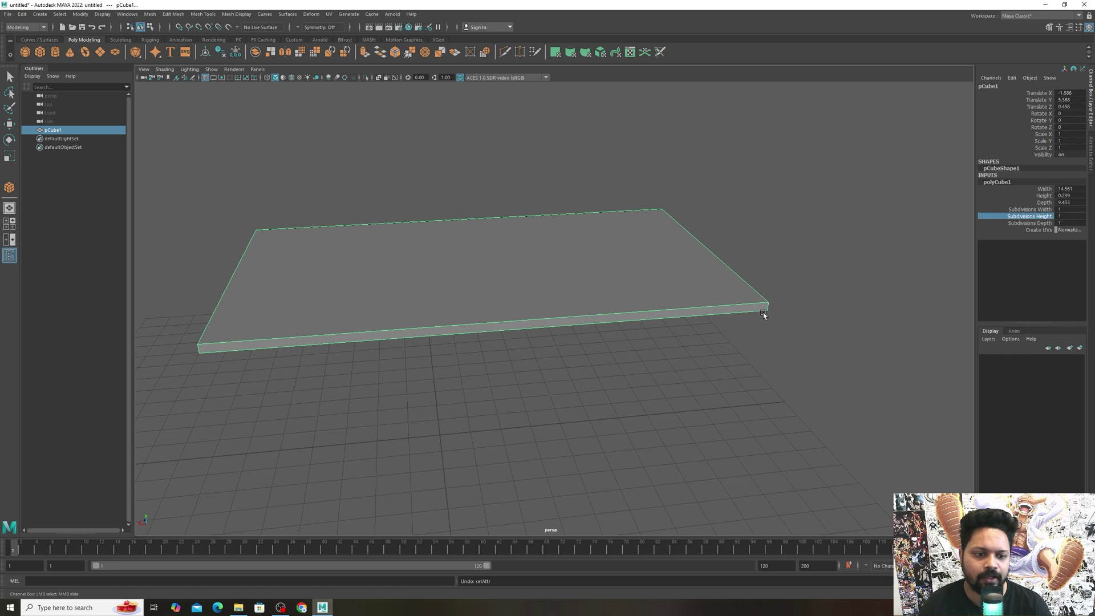
{"action": "mouse_move", "coordinate": [788, 310]}
{"action": "middle_mouse_down"}
{"action": "mouse_move", "coordinate": [843, 308]}
{"action": "mouse_move", "coordinate": [791, 310]}
{"action": "mouse_move", "coordinate": [802, 310]}
{"action": "middle_mouse_up"}
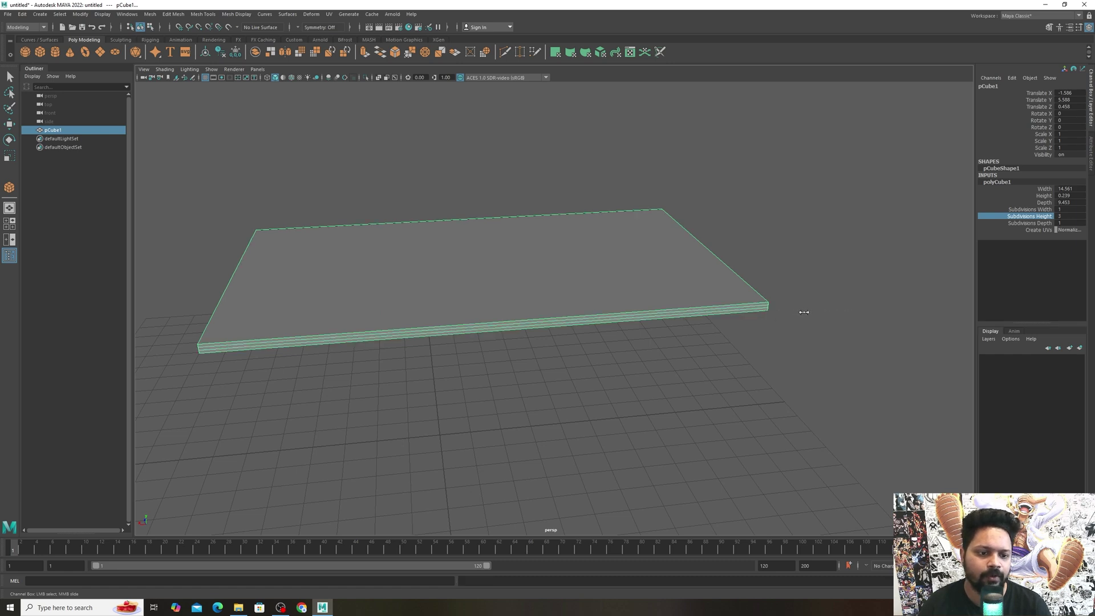
{"action": "key", "text": "ctrl+z"}
- Raise the slab's Subdivisions Depth to 21
{"action": "left_click", "coordinate": [1021, 222]}
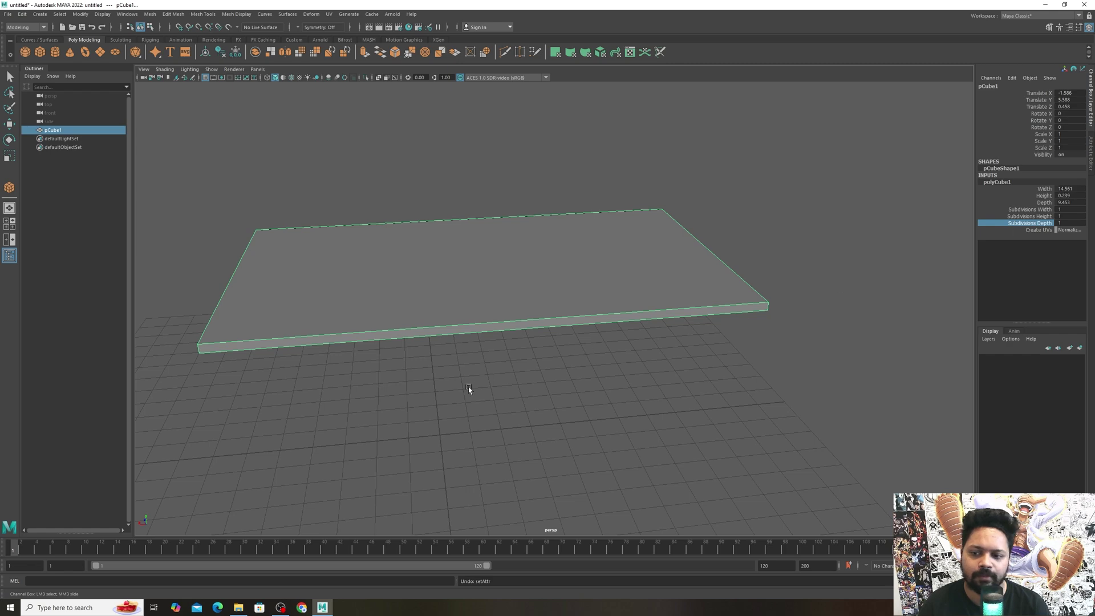
{"action": "left_click_drag", "start_coordinate": [468, 389], "coordinate": [507, 385], "text": "alt"}
{"action": "middle_click_drag", "start_coordinate": [507, 385], "coordinate": [593, 372]}
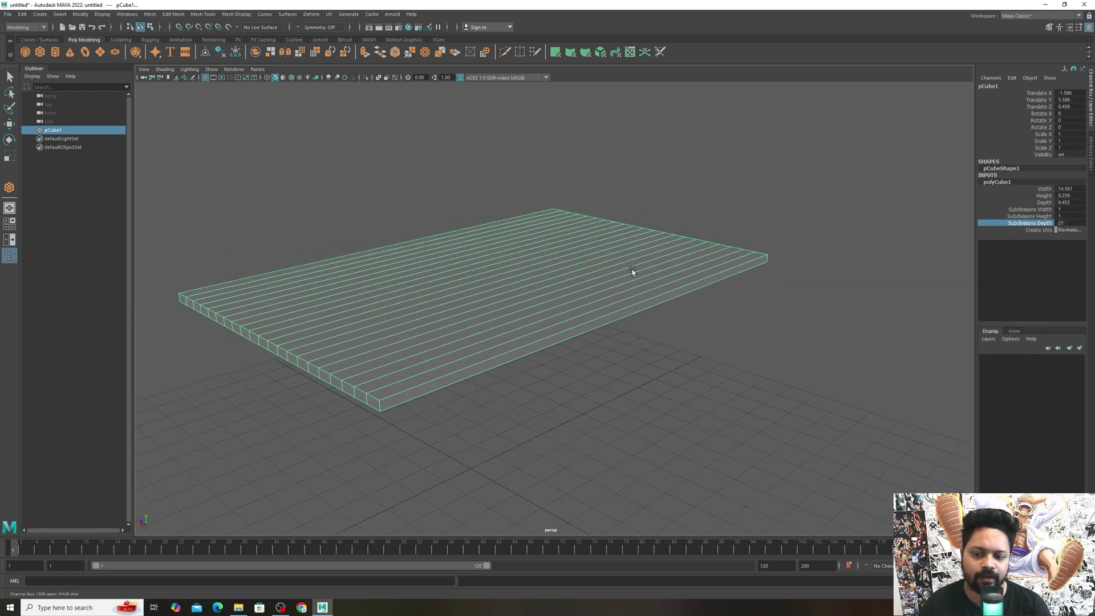
{"action": "left_click_drag", "start_coordinate": [728, 237], "coordinate": [591, 306], "text": "alt"}
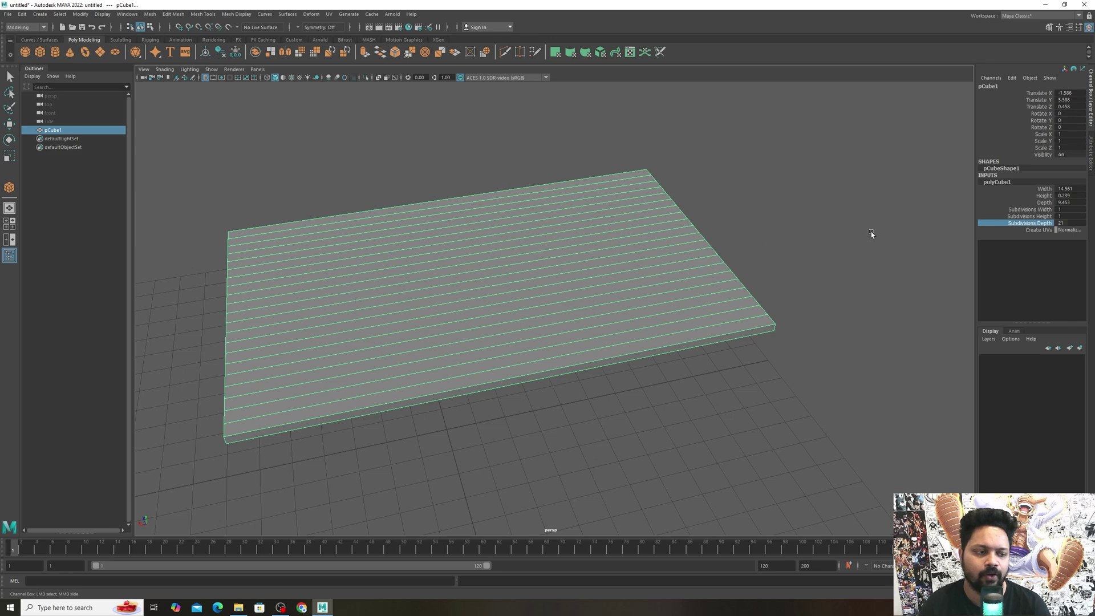
- Raise Subdivisions Width to form a grid across the slab and set Subdivisions Height to 16
{"action": "left_click", "coordinate": [1033, 212]}
{"action": "middle_click_drag", "start_coordinate": [674, 252], "coordinate": [798, 244]}
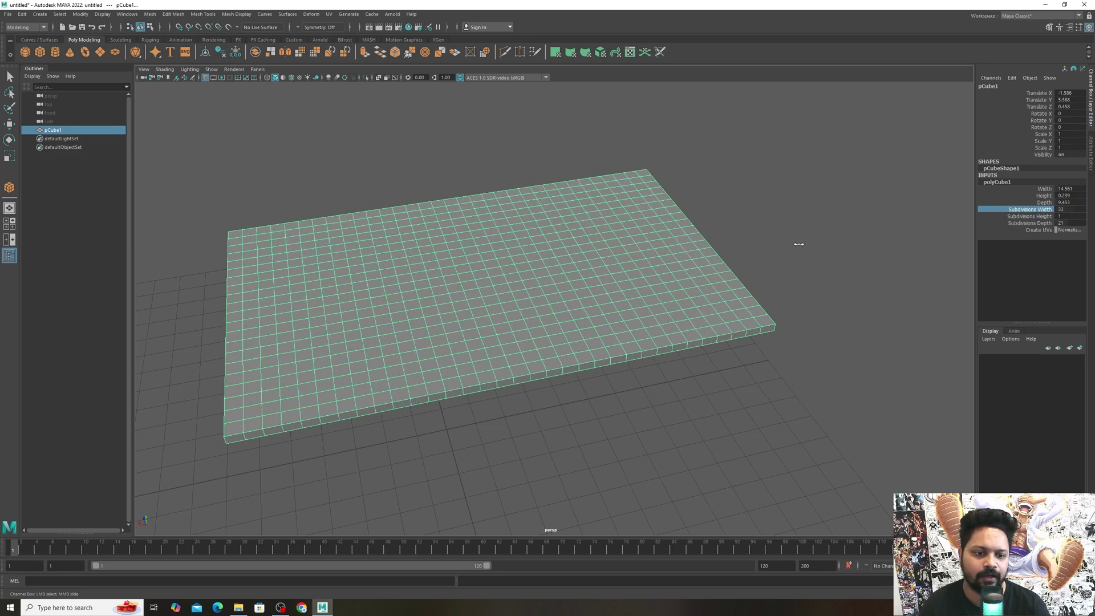
{"action": "left_click", "coordinate": [1032, 217]}
{"action": "middle_click_drag", "start_coordinate": [704, 240], "coordinate": [774, 238]}
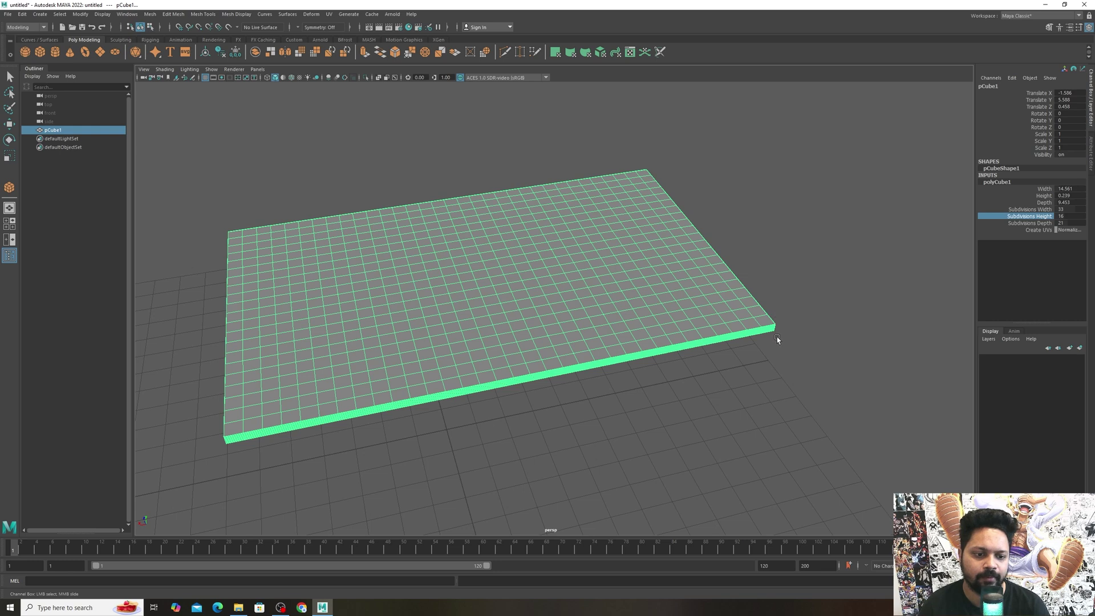
- Undo the depth, width and height subdivision changes on the slab
{"action": "key", "text": "ctrl+z"}
{"action": "key", "text": "ctrl+z"}
{"action": "key", "text": "ctrl+z"}
{"action": "key", "text": "ctrl+z"}
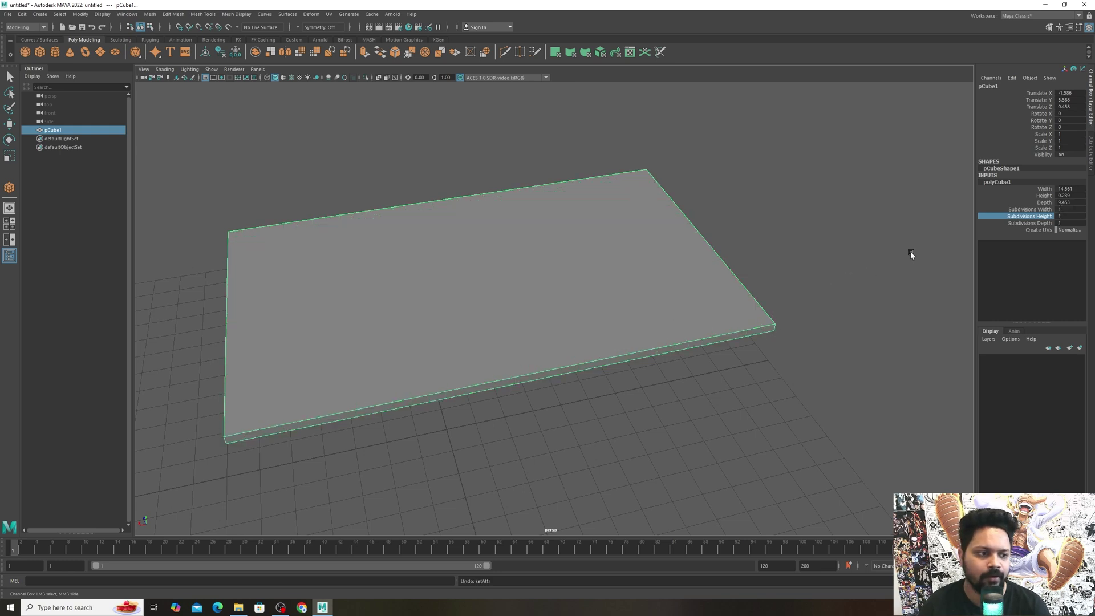
{"action": "left_click", "coordinate": [1036, 210]}
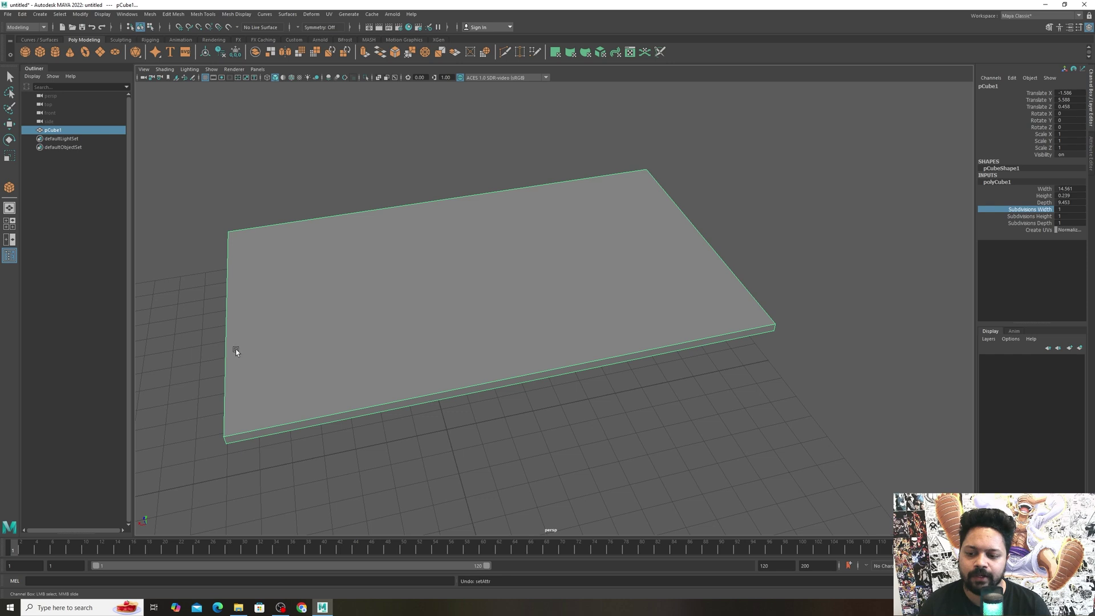
- Use the Insert Edge Loop tool to add two parallel edge loops close to one short end of the slab
{"action": "left_click", "coordinate": [197, 15]}
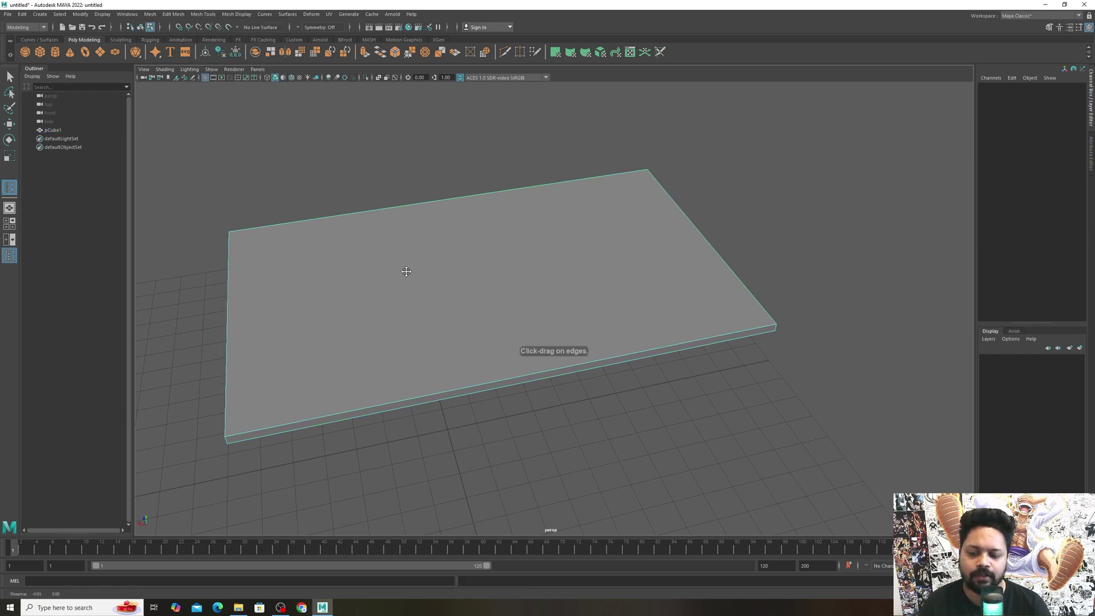
{"action": "left_click_drag", "start_coordinate": [403, 264], "coordinate": [459, 288], "text": "alt"}
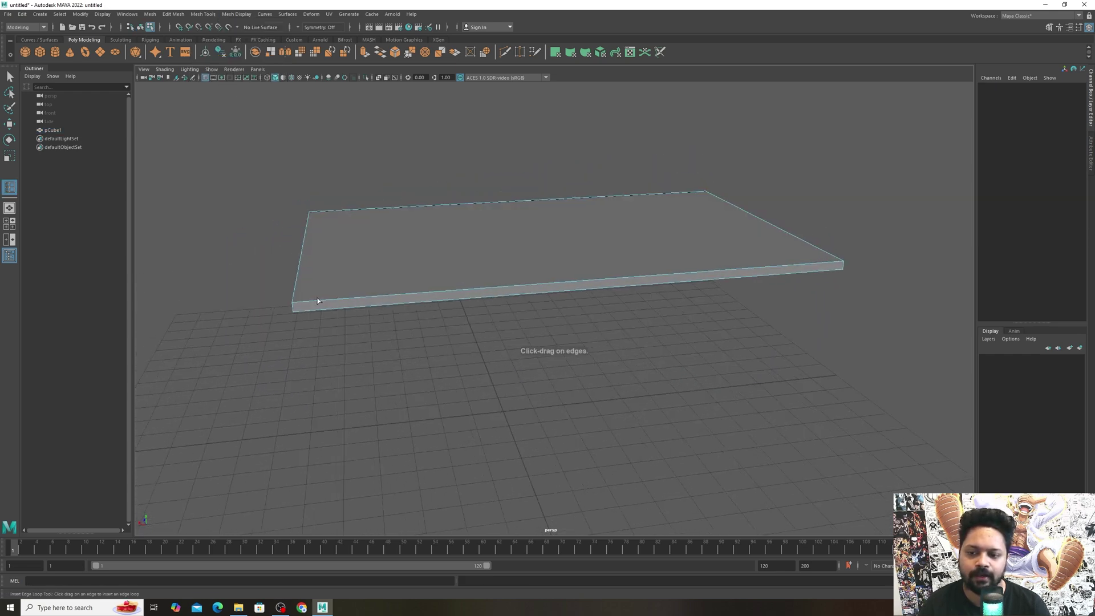
{"action": "left_click_drag", "start_coordinate": [302, 302], "coordinate": [302, 302]}
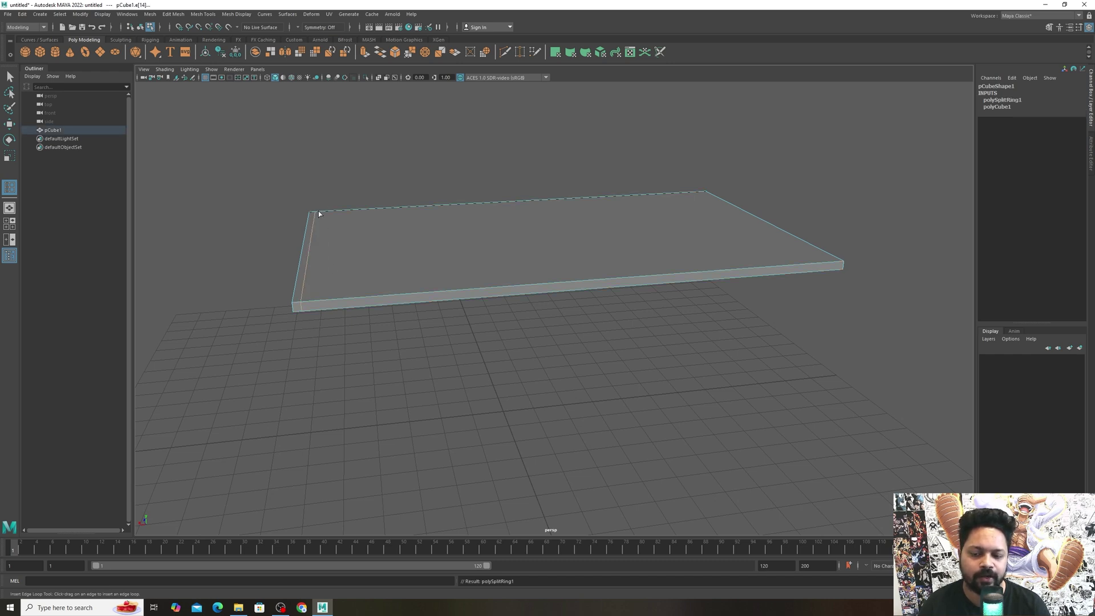
{"action": "left_click_drag", "start_coordinate": [309, 304], "coordinate": [350, 328]}
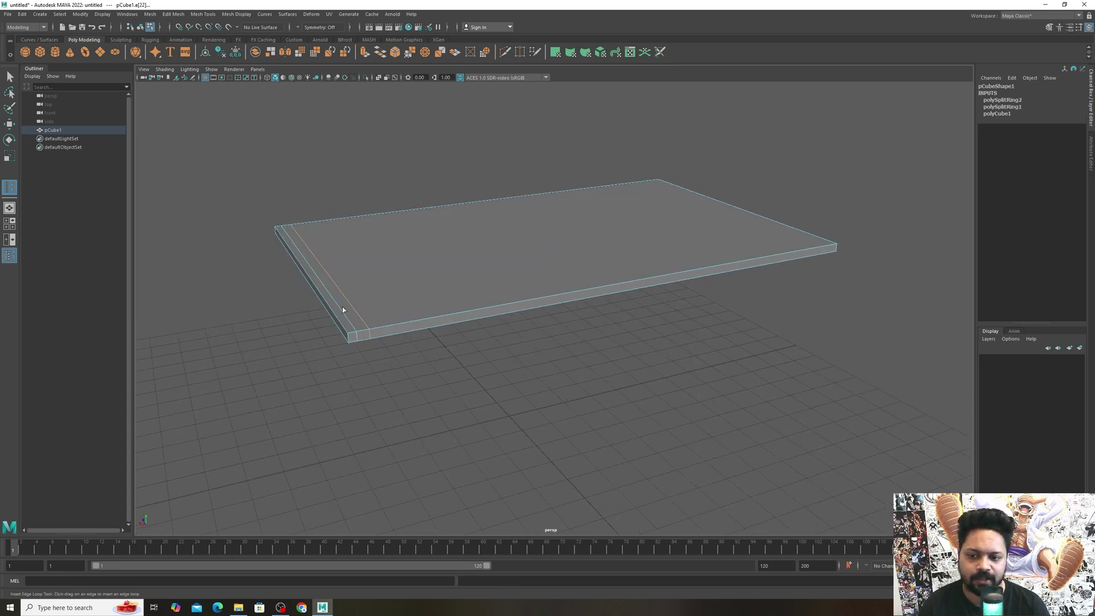
- Insert two parallel edge loops close to the opposite short end of the slab
{"action": "left_click_drag", "start_coordinate": [655, 297], "coordinate": [550, 346], "text": "alt"}
{"action": "left_click", "coordinate": [562, 346]}
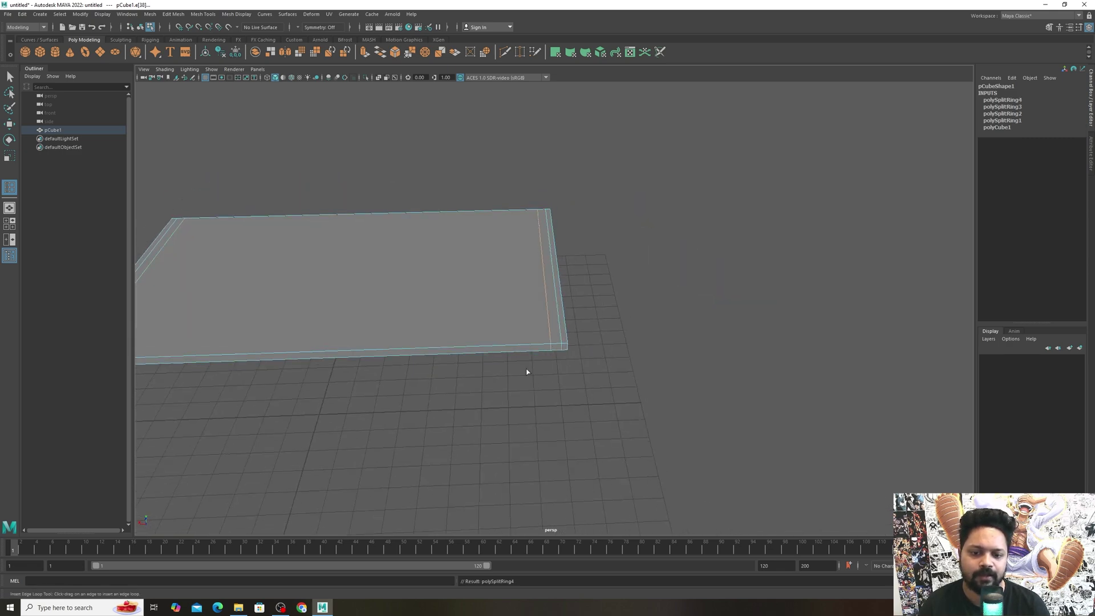
{"action": "left_click_drag", "start_coordinate": [623, 360], "coordinate": [570, 370], "text": "alt"}
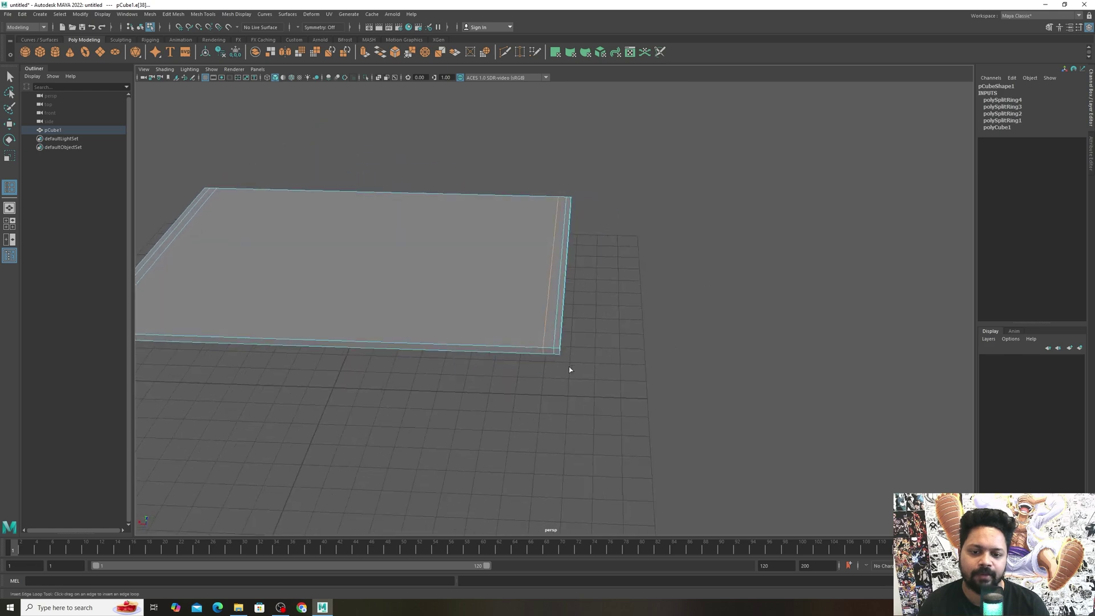
- Insert two lengthwise edge loops close to one long side of the slab
{"action": "left_click_drag", "start_coordinate": [640, 339], "coordinate": [550, 363], "text": "alt"}
{"action": "left_click", "coordinate": [553, 361]}
{"action": "scroll", "coordinate": [542, 395], "scroll_direction": "up", "scroll_amount": 3}
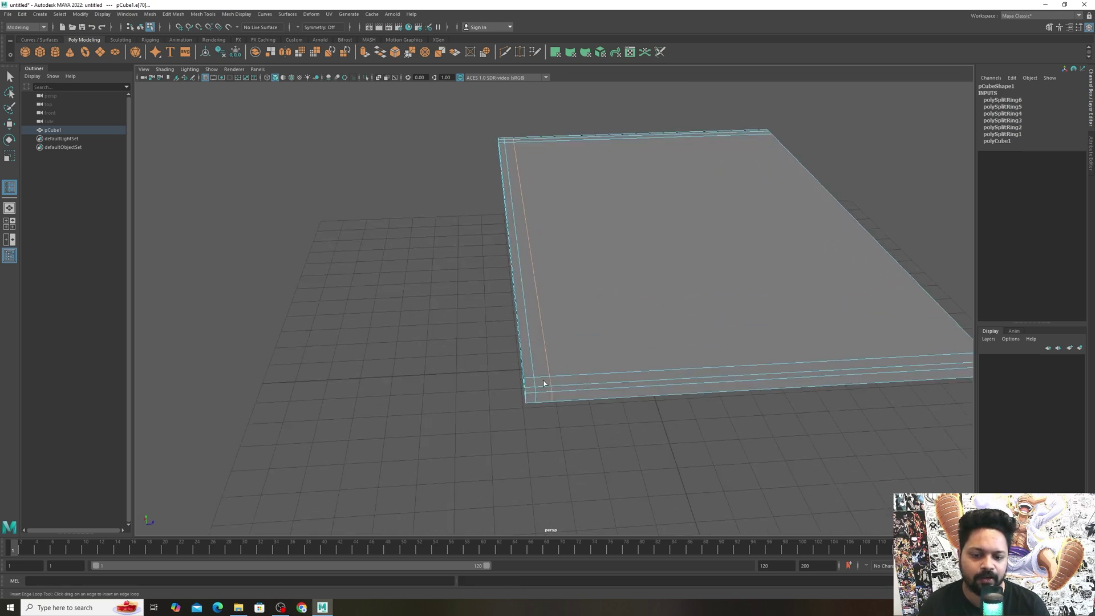
- Insert two lengthwise edge loops close to the remaining long side of the slab
{"action": "scroll", "coordinate": [737, 375], "scroll_direction": "down", "scroll_amount": 4}
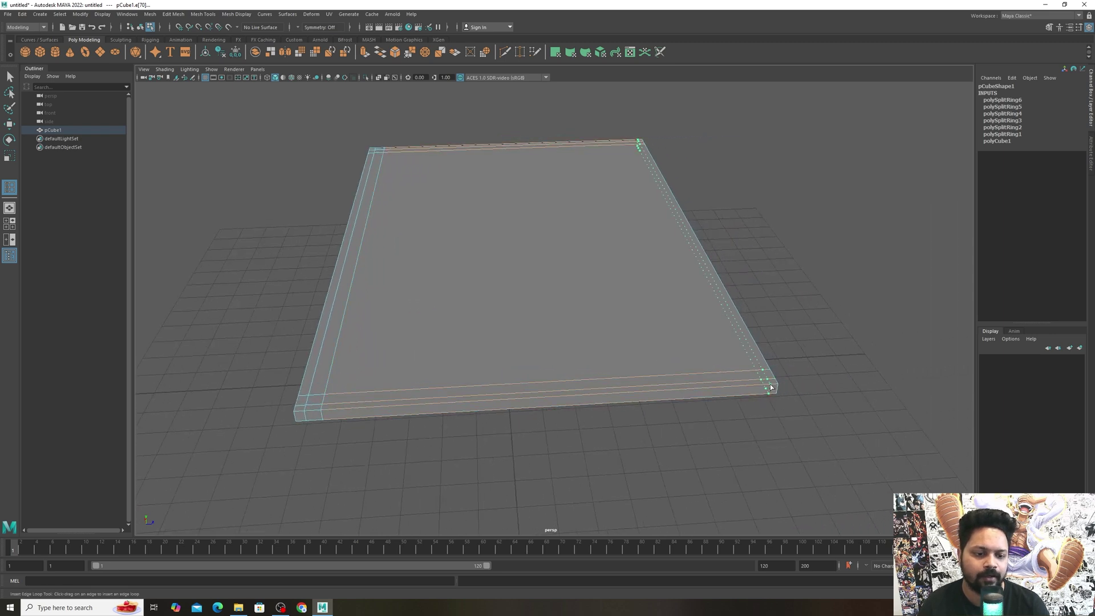
{"action": "left_click_drag", "start_coordinate": [770, 387], "coordinate": [757, 386]}
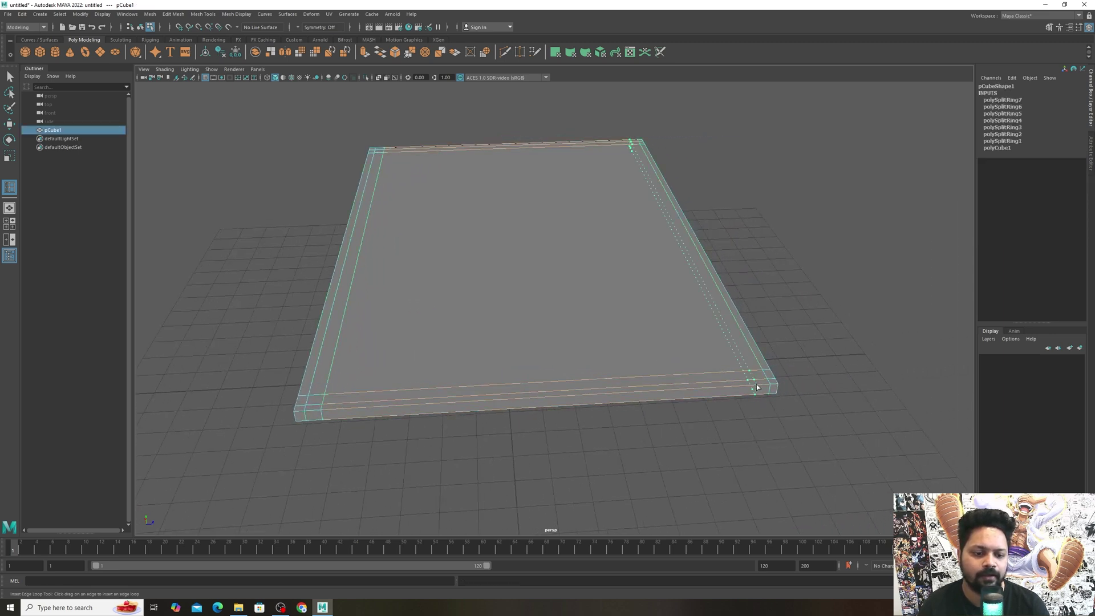
{"action": "left_click_drag", "start_coordinate": [754, 388], "coordinate": [756, 390]}
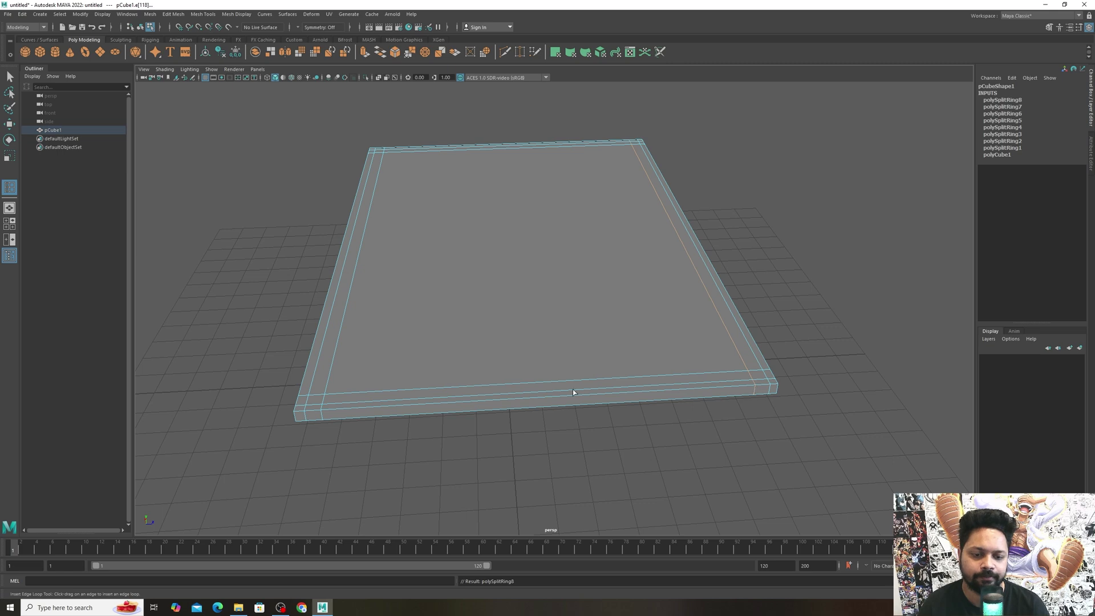
{"action": "scroll", "coordinate": [572, 389], "scroll_direction": "down", "scroll_amount": 2}
{"action": "left_click_drag", "start_coordinate": [557, 408], "coordinate": [630, 358], "text": "alt"}
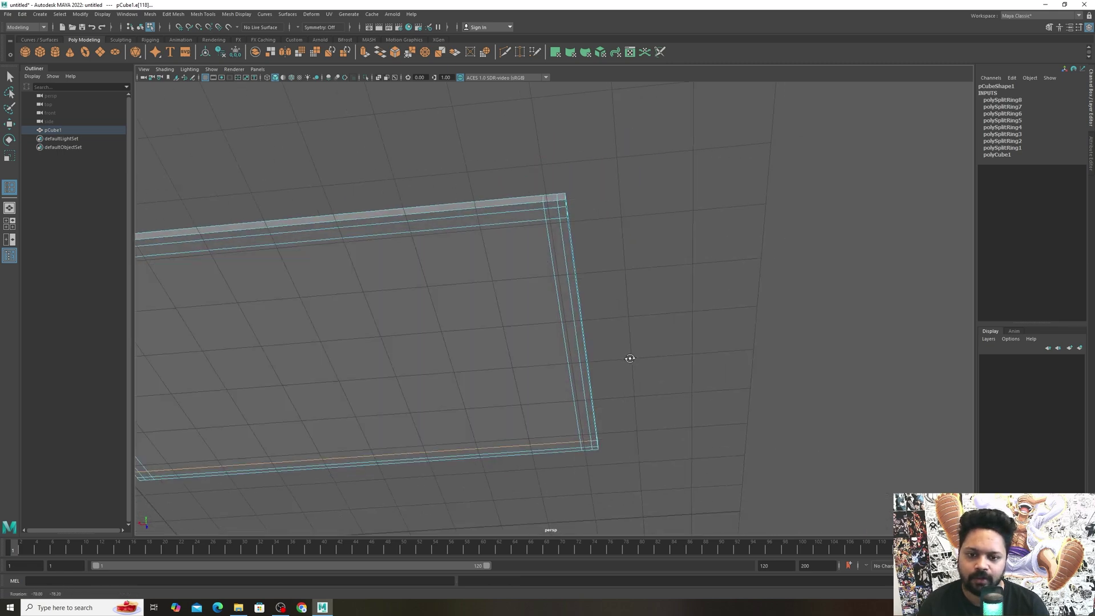
{"action": "key", "text": "w"}
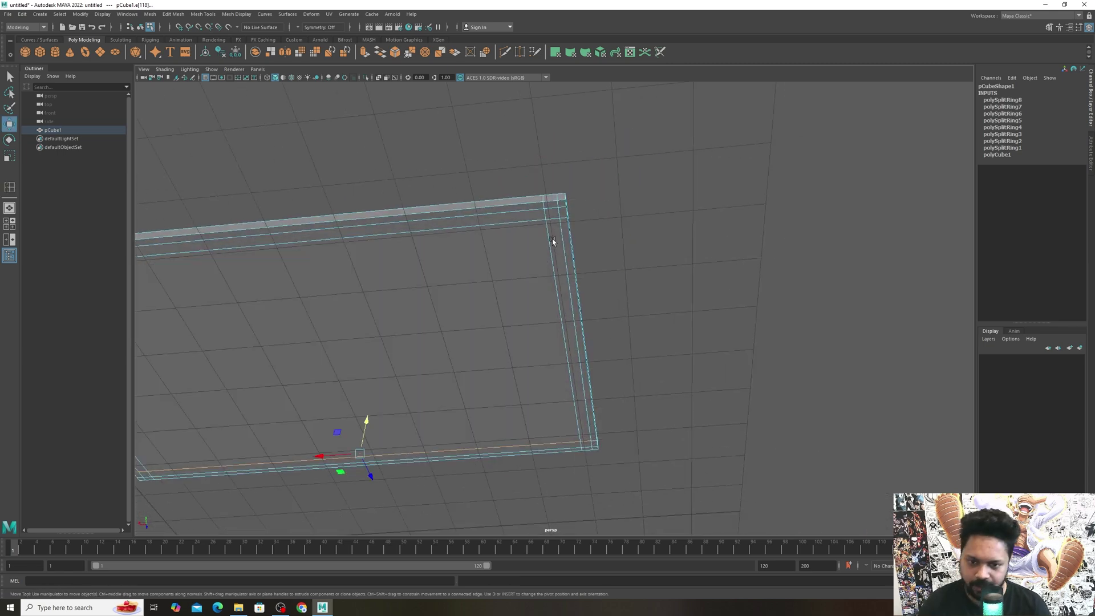
{"action": "left_click", "coordinate": [203, 13]}
{"action": "left_click", "coordinate": [228, 80]}
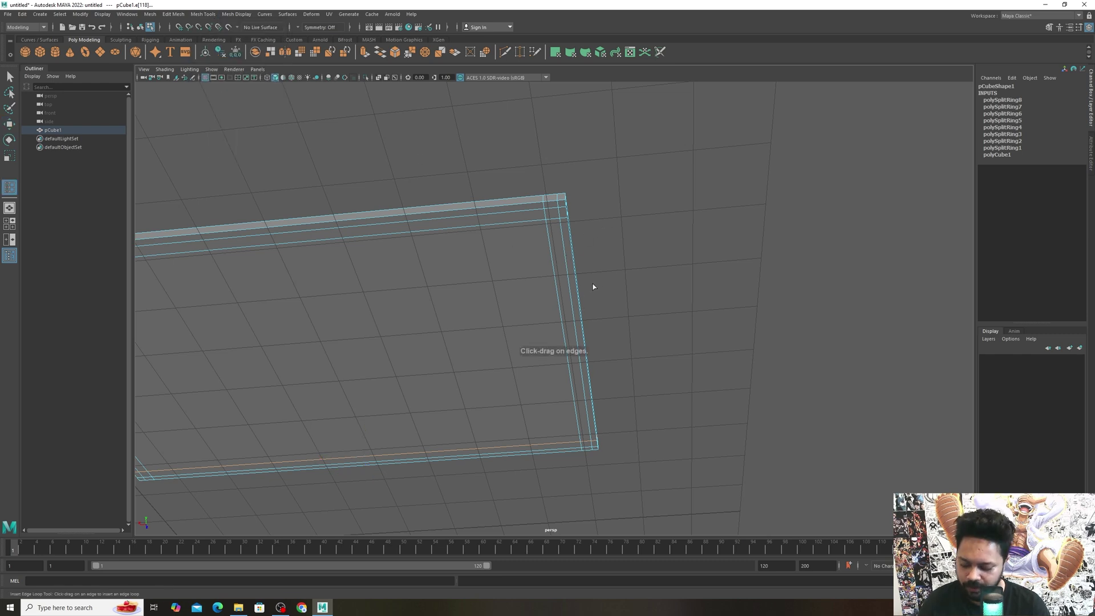
{"action": "key", "text": "w"}
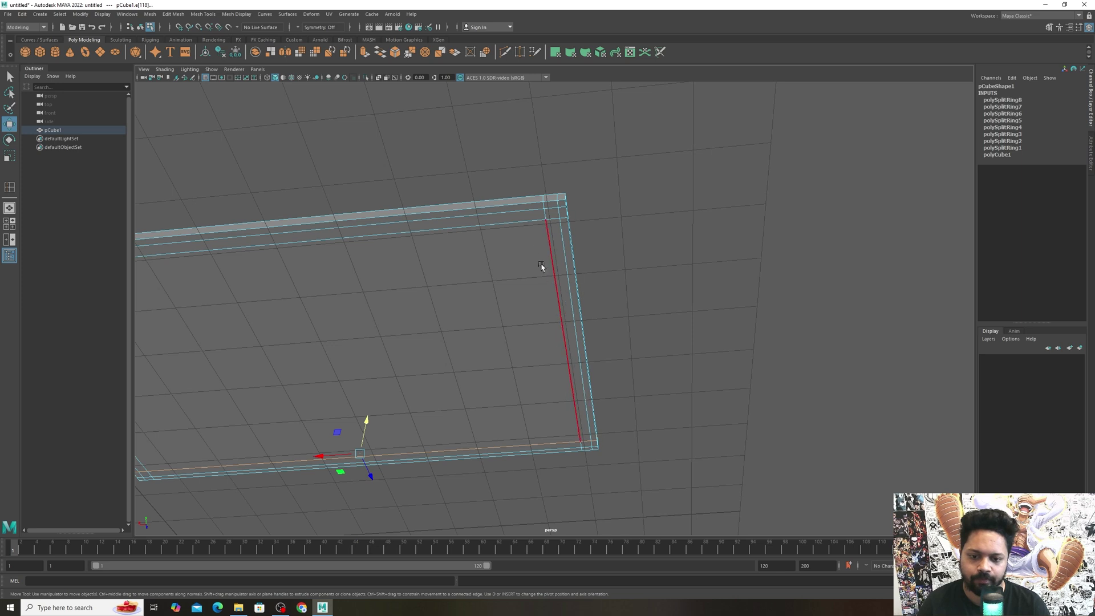
{"action": "key", "text": "q"}
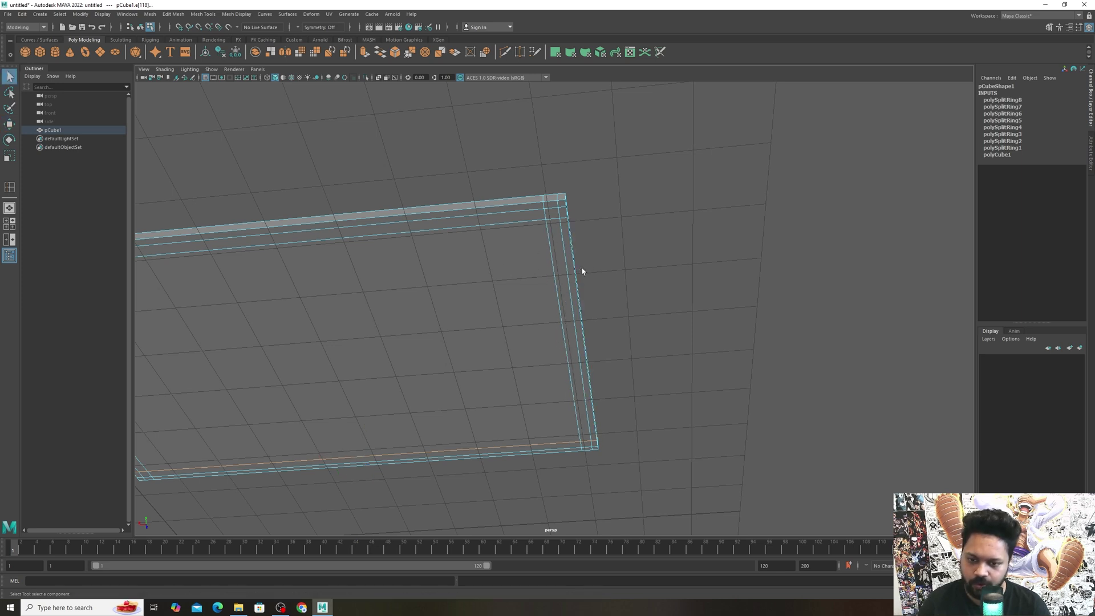
- Select the edges along one short end of the slab, and return to Object Mode with nothing selected
{"action": "double_click", "coordinate": [580, 257]}
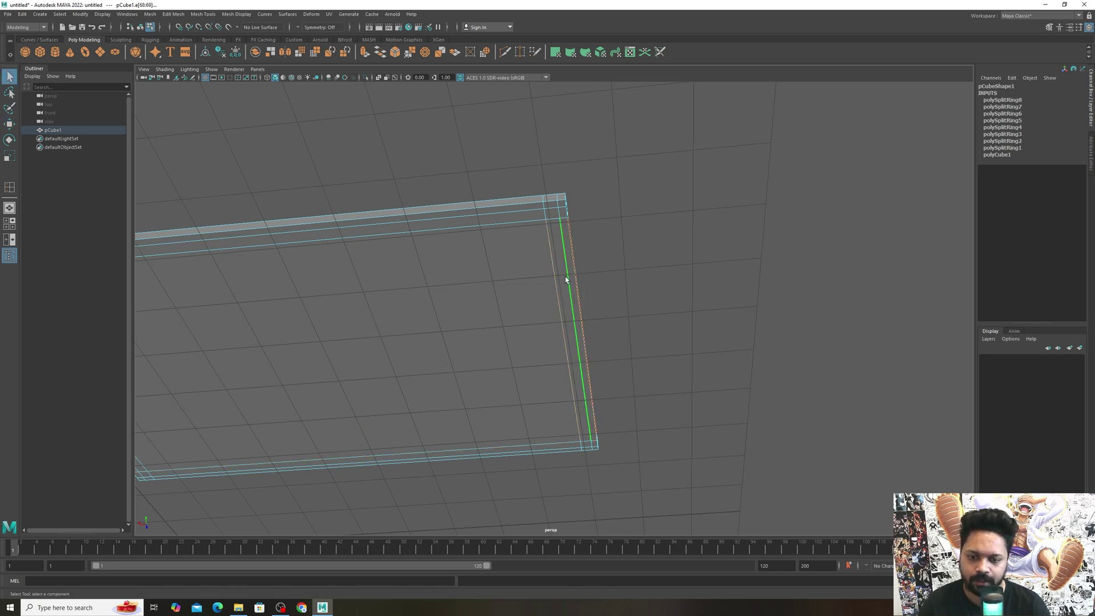
{"action": "right_click_drag", "start_coordinate": [566, 278], "coordinate": [590, 249]}
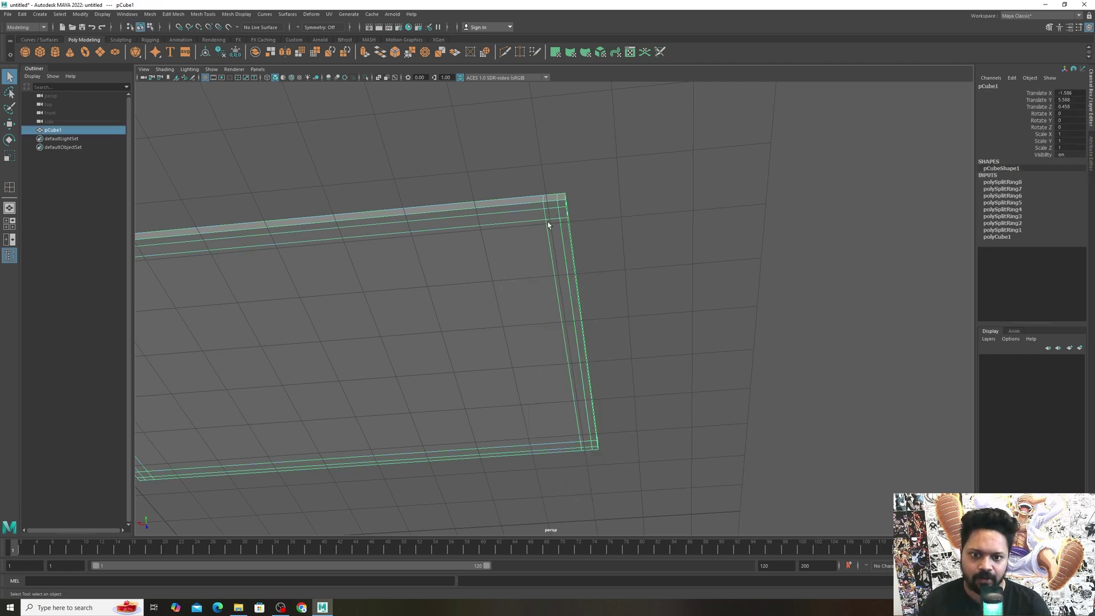
{"action": "middle_click_drag", "start_coordinate": [486, 233], "coordinate": [689, 244], "text": "alt"}
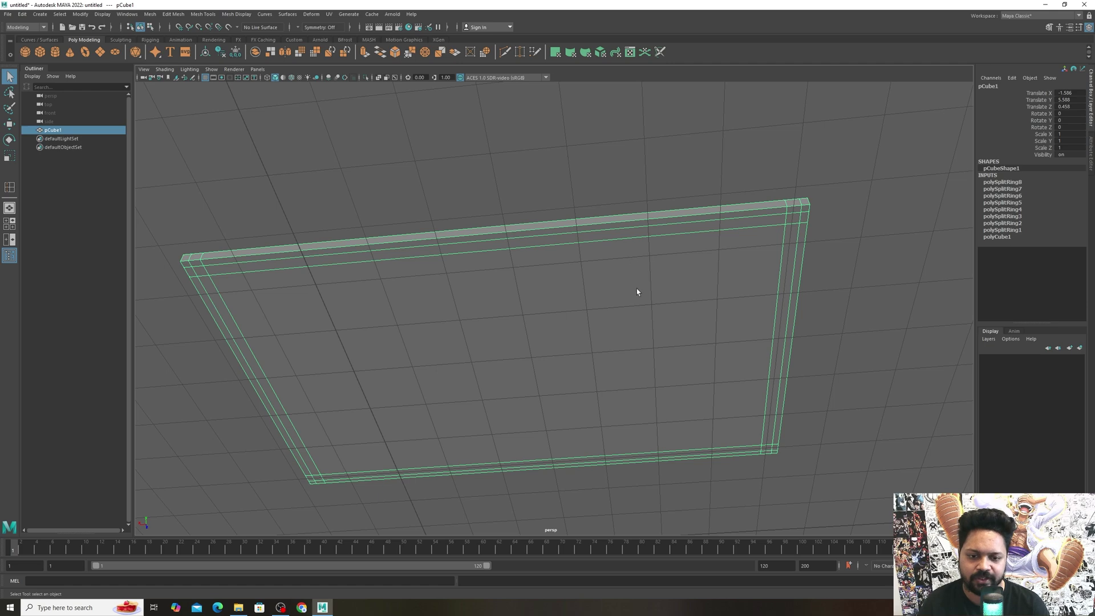
{"action": "left_click", "coordinate": [863, 279]}
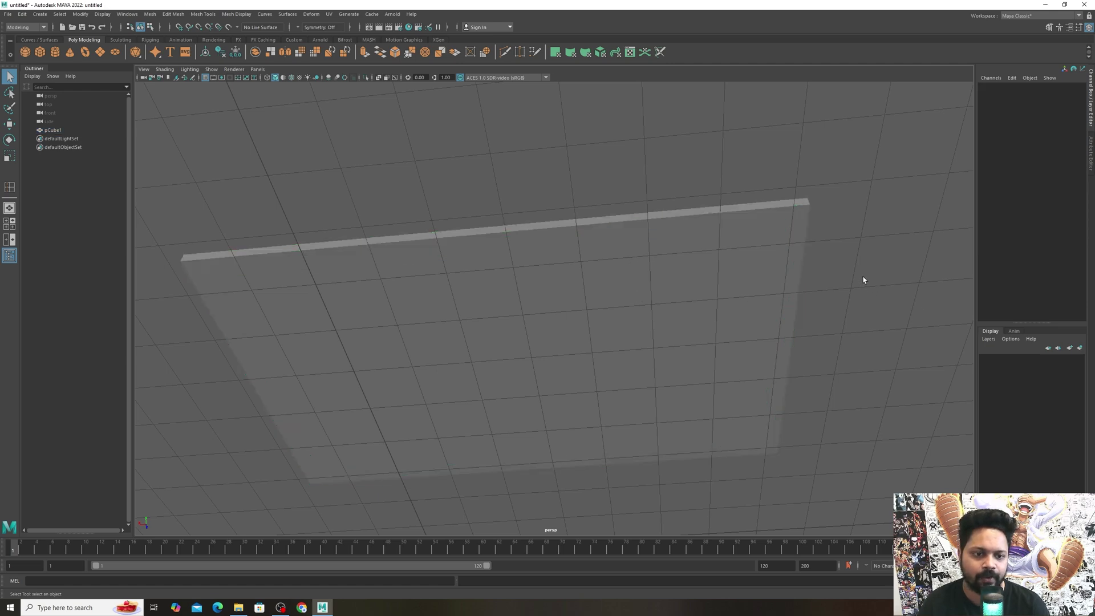
- Switch the slab to Vertex mode and select the cluster of vertices at one corner
{"action": "left_click_drag", "start_coordinate": [829, 247], "coordinate": [615, 239], "text": "alt"}
{"action": "left_click", "coordinate": [724, 235]}
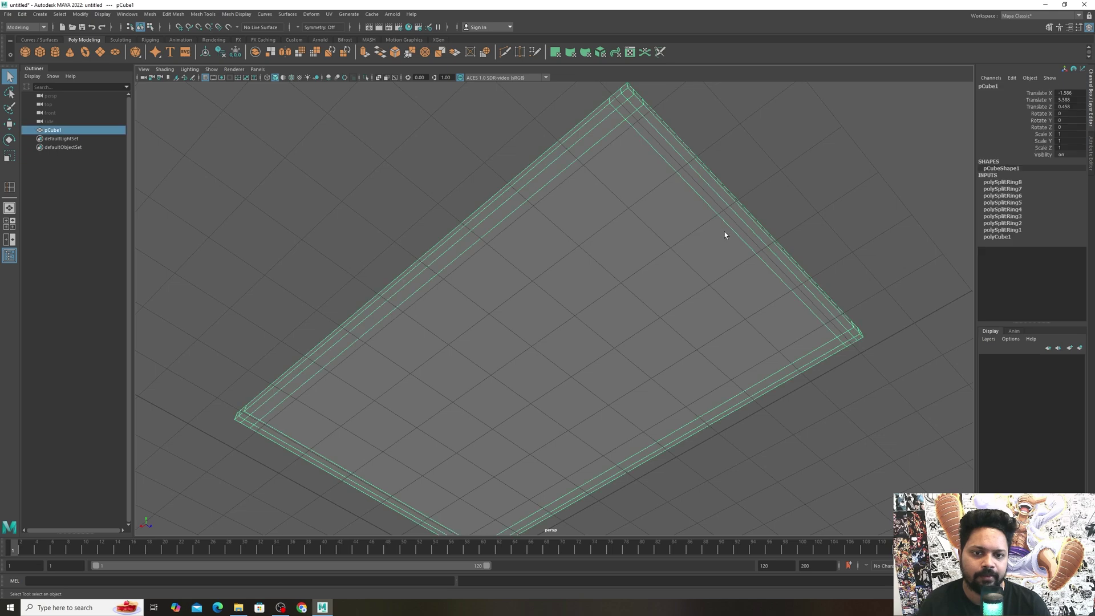
{"action": "left_click_drag", "start_coordinate": [724, 235], "coordinate": [589, 245], "text": "alt"}
{"action": "right_click_drag", "start_coordinate": [589, 245], "coordinate": [551, 244]}
{"action": "left_click_drag", "start_coordinate": [686, 149], "coordinate": [610, 206]}
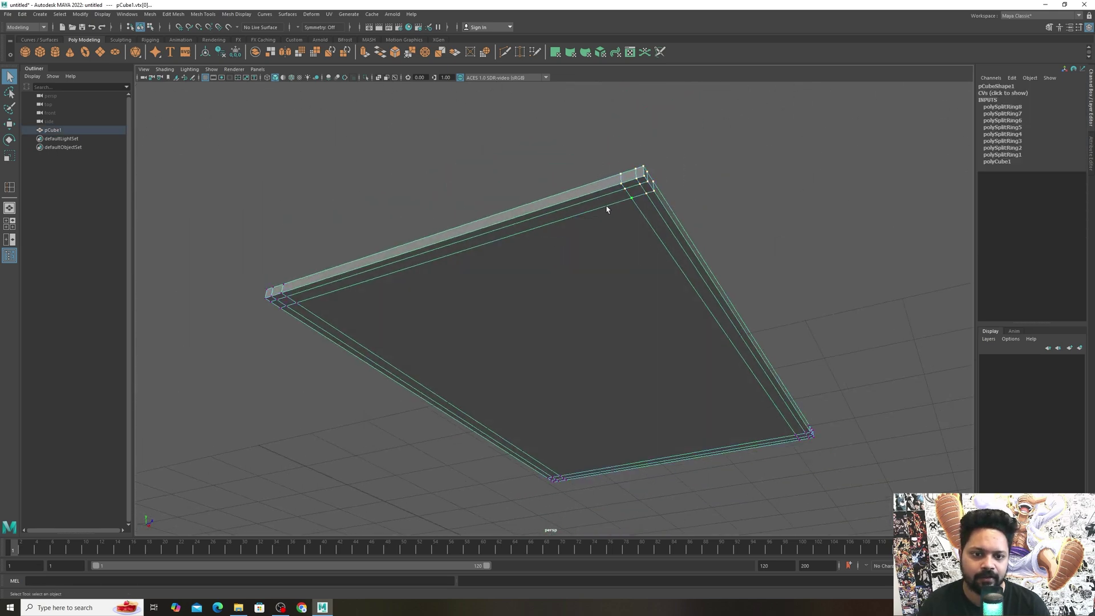
- Switch the slab to Face mode and select the small square face at one corner of its underside
{"action": "scroll", "coordinate": [607, 209], "scroll_direction": "up", "scroll_amount": 8}
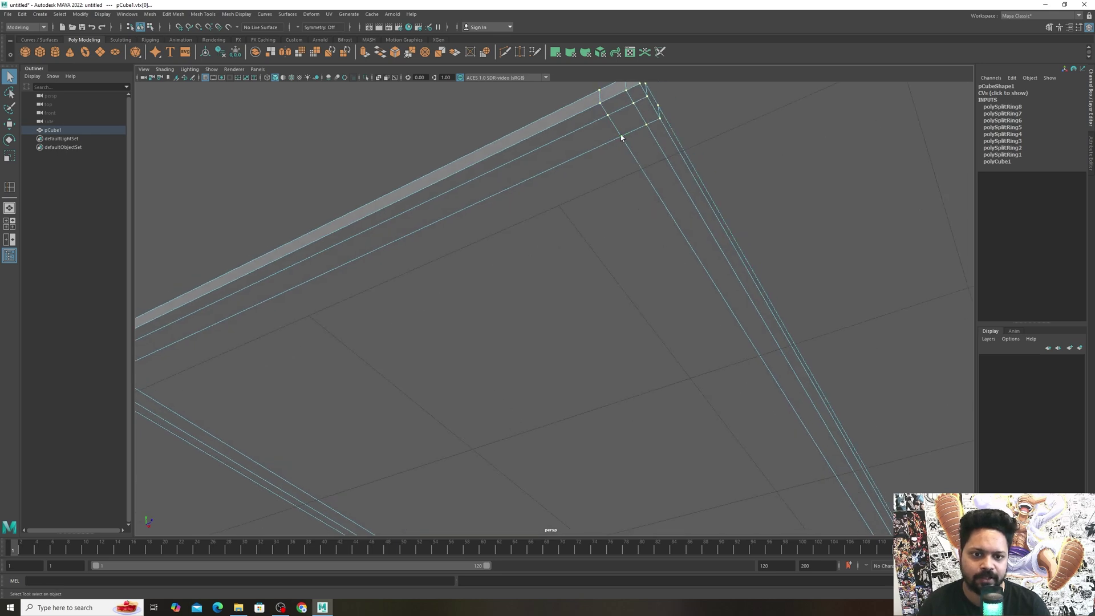
{"action": "scroll", "coordinate": [619, 139], "scroll_direction": "down", "scroll_amount": 10}
{"action": "left_click_drag", "start_coordinate": [621, 183], "coordinate": [693, 347], "text": "alt"}
{"action": "right_click_drag", "start_coordinate": [693, 347], "coordinate": [694, 368]}
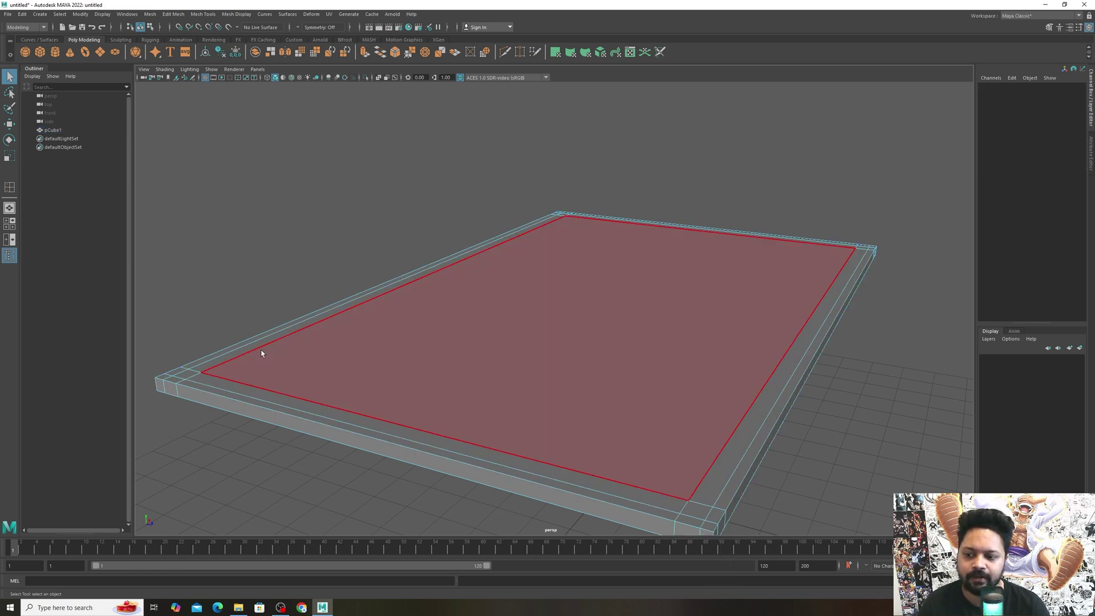
{"action": "scroll", "coordinate": [349, 344], "scroll_direction": "down", "scroll_amount": 3}
{"action": "left_click_drag", "start_coordinate": [447, 366], "coordinate": [503, 325], "text": "alt"}
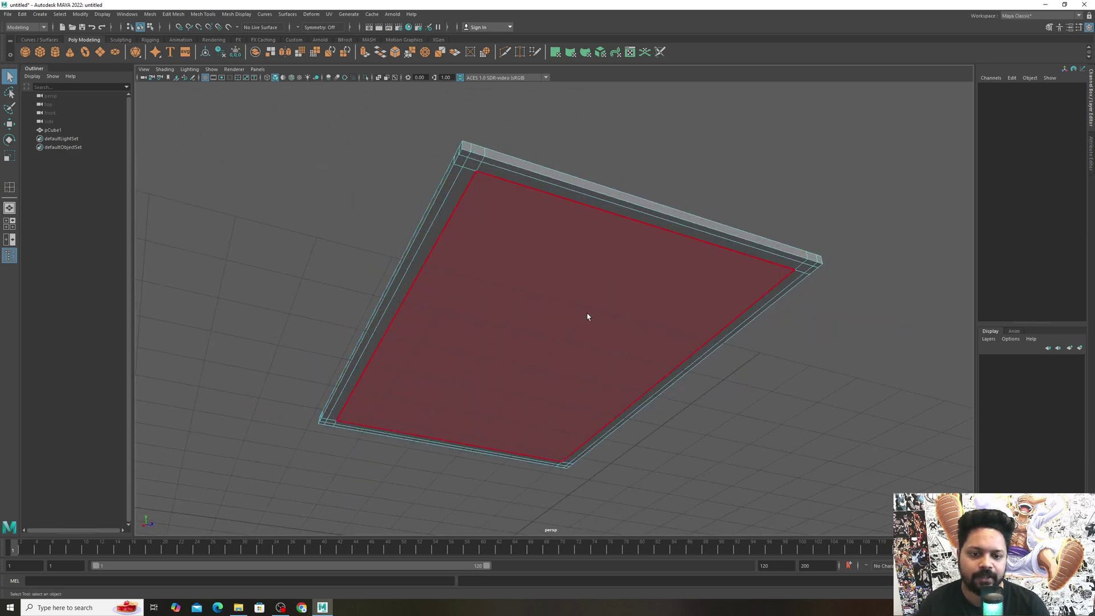
{"action": "left_click", "coordinate": [470, 166]}
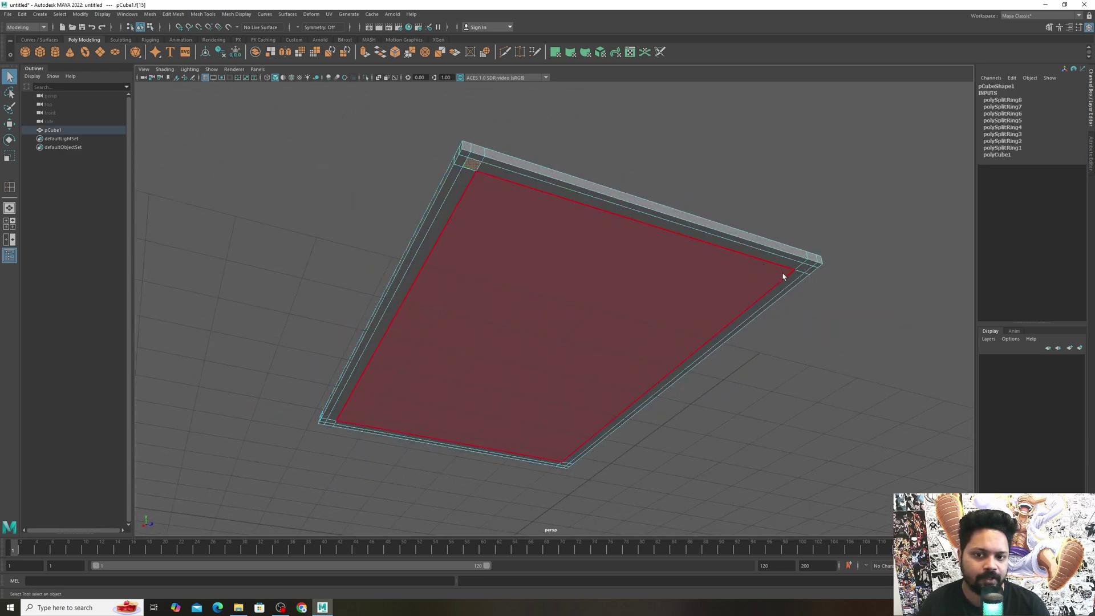
- Try to add the other underside corner faces to the selection, and clear the face selection
{"action": "left_click_drag", "start_coordinate": [819, 286], "coordinate": [745, 286], "text": "alt"}
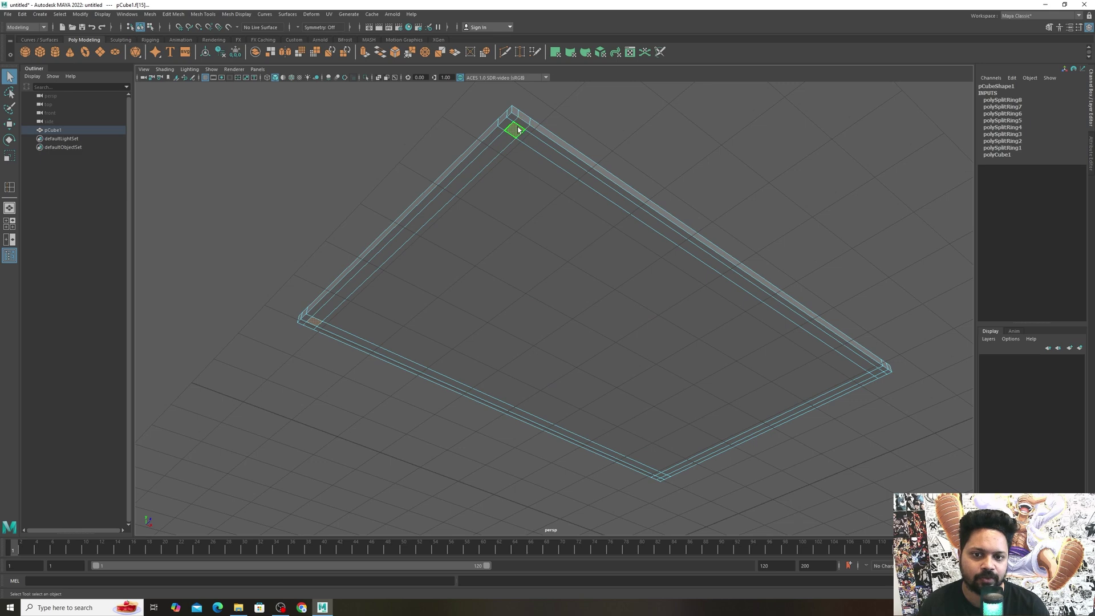
{"action": "left_click", "coordinate": [548, 216], "text": "shift"}
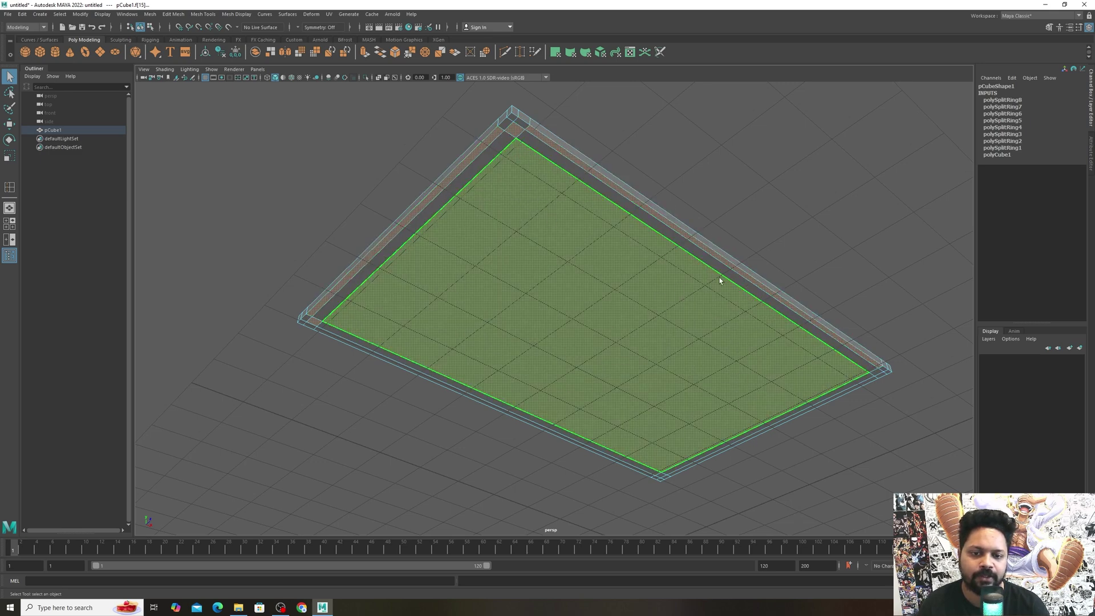
{"action": "key", "text": "ctrl+z"}
{"action": "key", "text": "ctrl+z"}
{"action": "key", "text": "ctrl+z"}
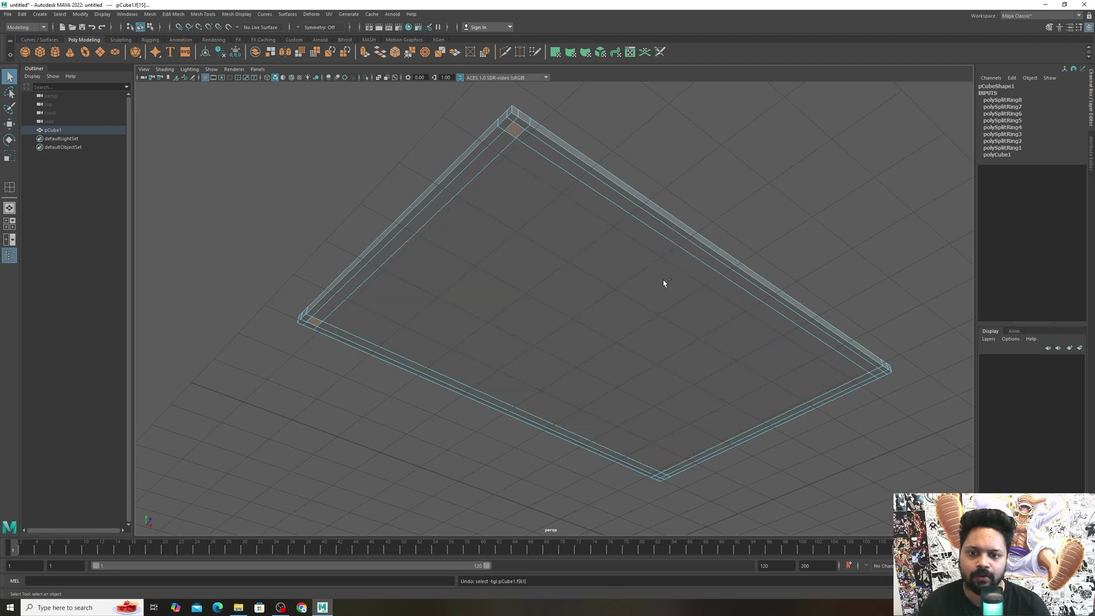
{"action": "left_click", "coordinate": [312, 331], "text": "shift"}
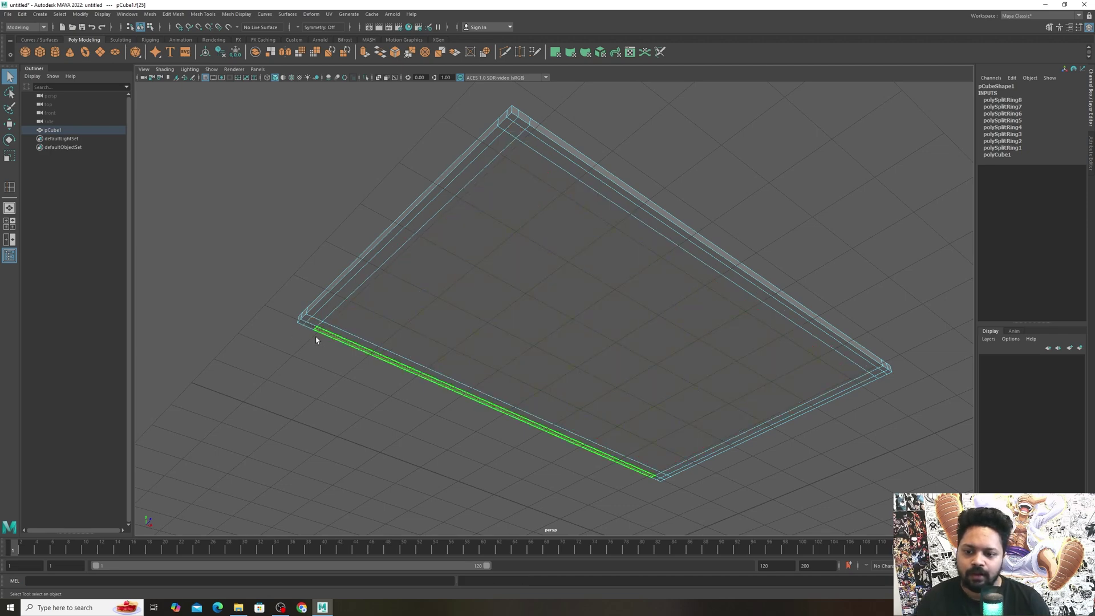
{"action": "left_click_drag", "start_coordinate": [443, 340], "coordinate": [360, 363], "text": "alt"}
{"action": "left_click", "coordinate": [400, 354], "text": "shift"}
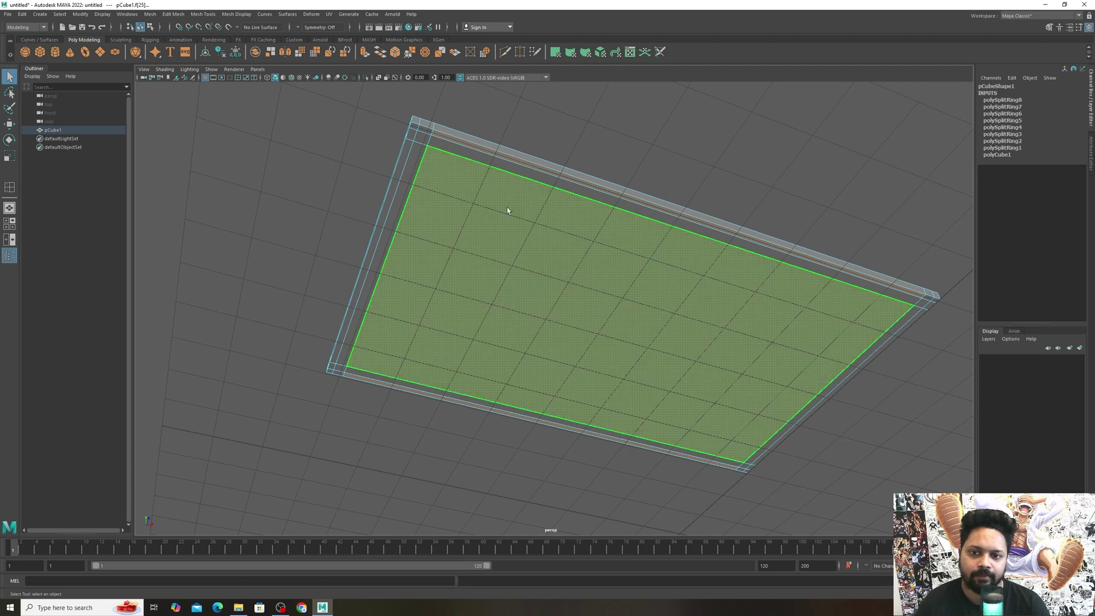
{"action": "left_click", "coordinate": [503, 233], "text": "shift"}
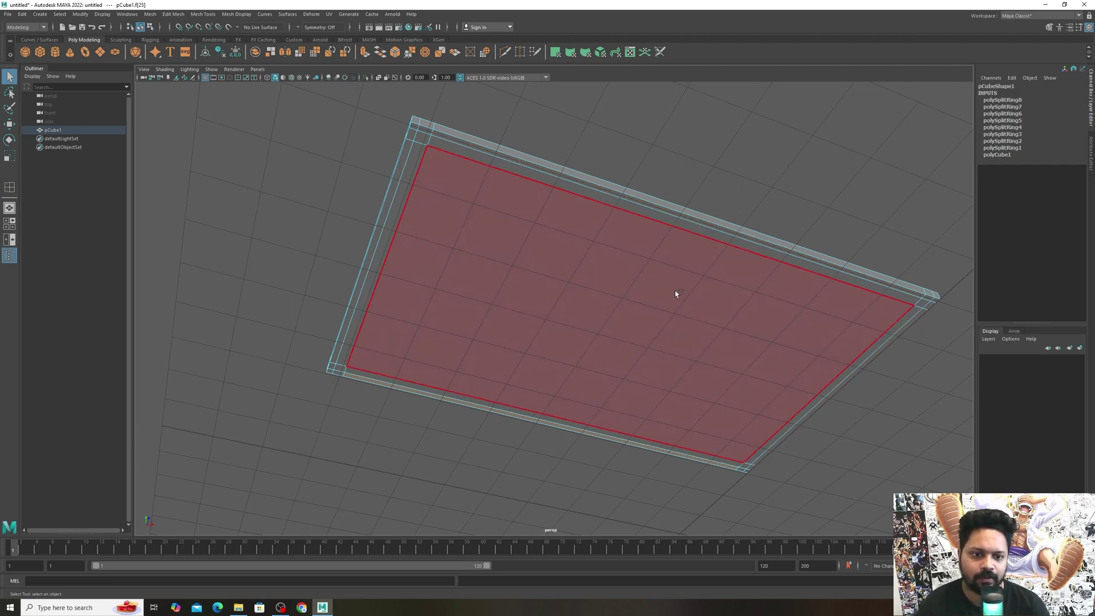
{"action": "left_click_drag", "start_coordinate": [462, 456], "coordinate": [484, 422]}
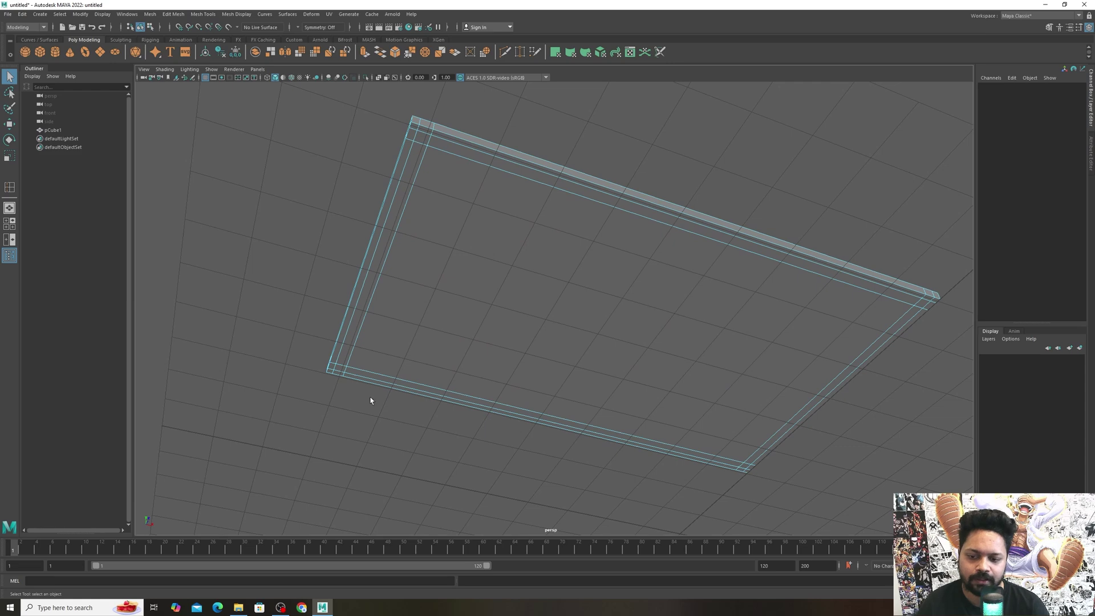
- Select one underside corner face, try extruding it downward with a Local Translate Z of about 5.26, and undo the extrusion
{"action": "left_click", "coordinate": [339, 372]}
{"action": "left_click_drag", "start_coordinate": [391, 281], "coordinate": [499, 415], "text": "alt"}
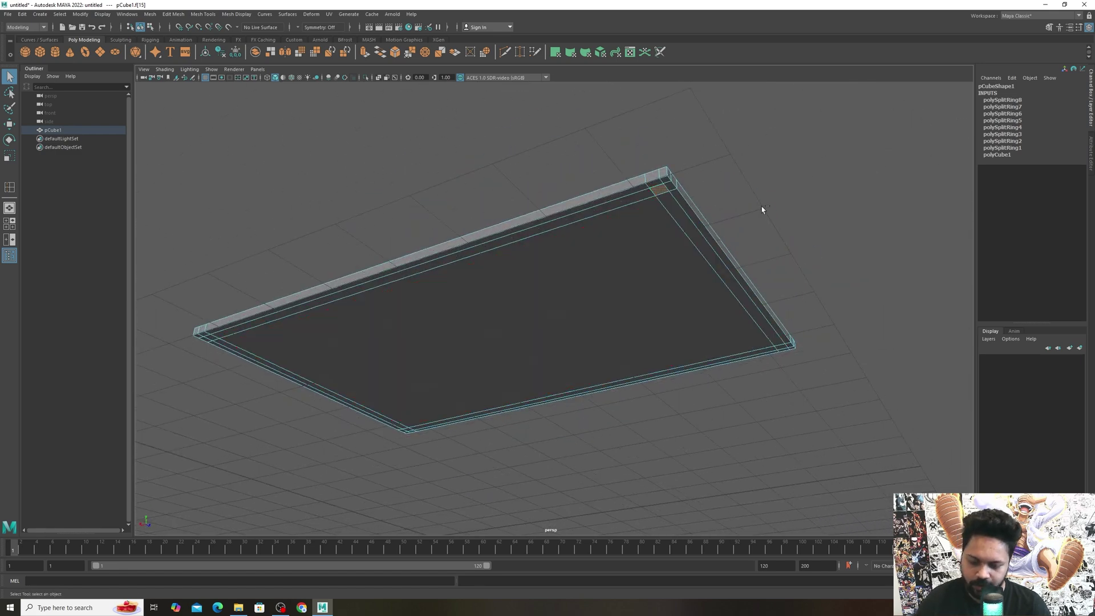
{"action": "key", "text": "ctrl+e"}
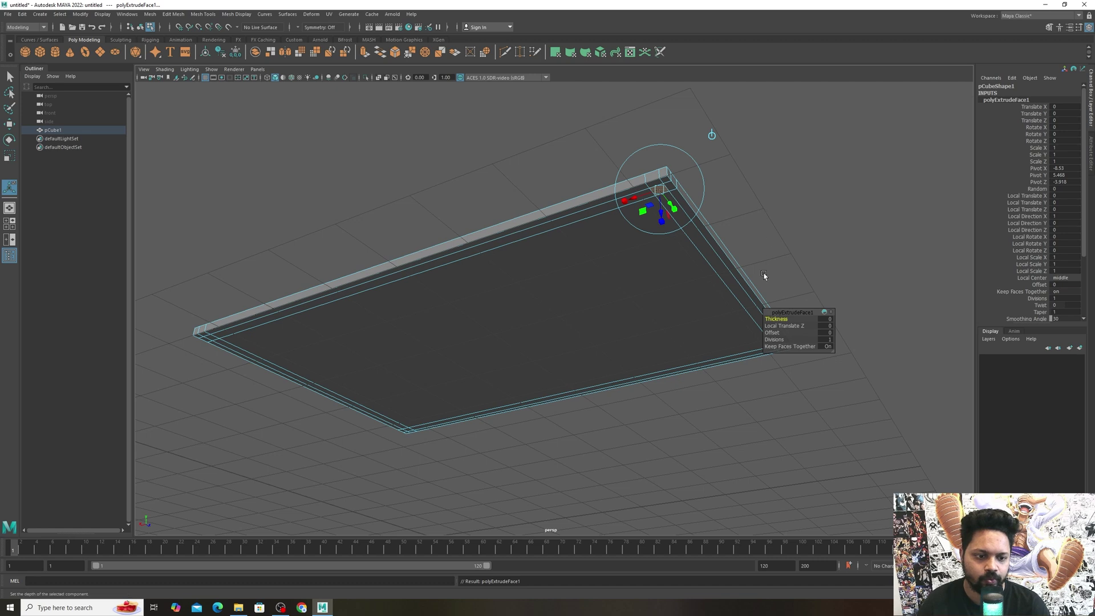
{"action": "left_click", "coordinate": [173, 15]}
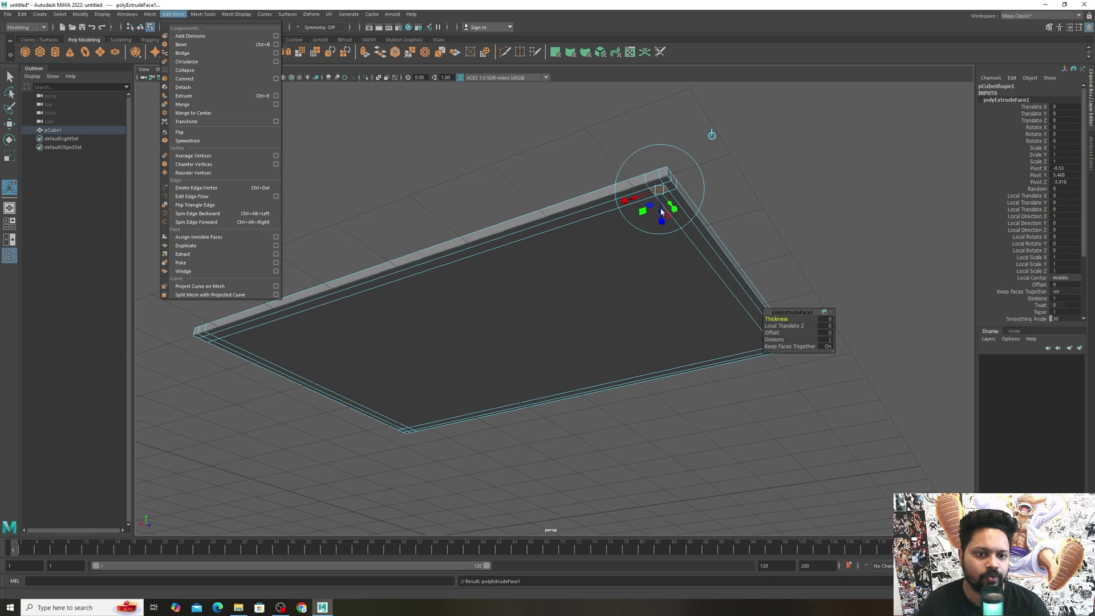
{"action": "left_click_drag", "start_coordinate": [665, 207], "coordinate": [621, 293]}
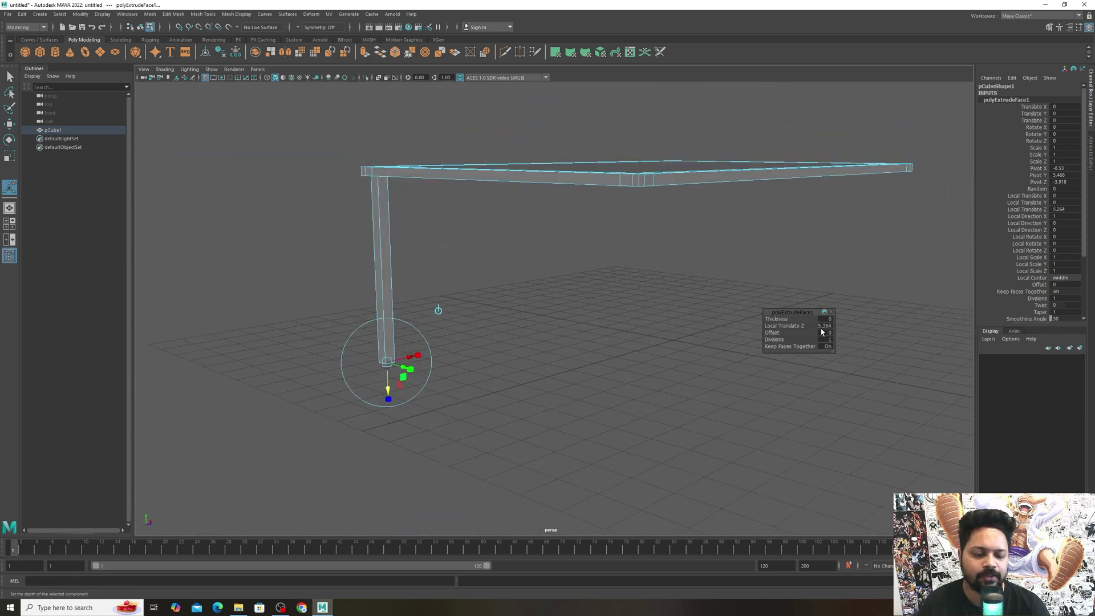
{"action": "left_click_drag", "start_coordinate": [808, 330], "coordinate": [399, 196]}
{"action": "key", "text": "ctrl+z"}
{"action": "key", "text": "ctrl+z"}
{"action": "key", "text": "ctrl+z"}
- Try extruding the corner face straight down by about 5.49 units with the Move tool, and undo it
{"action": "left_click", "coordinate": [392, 197]}
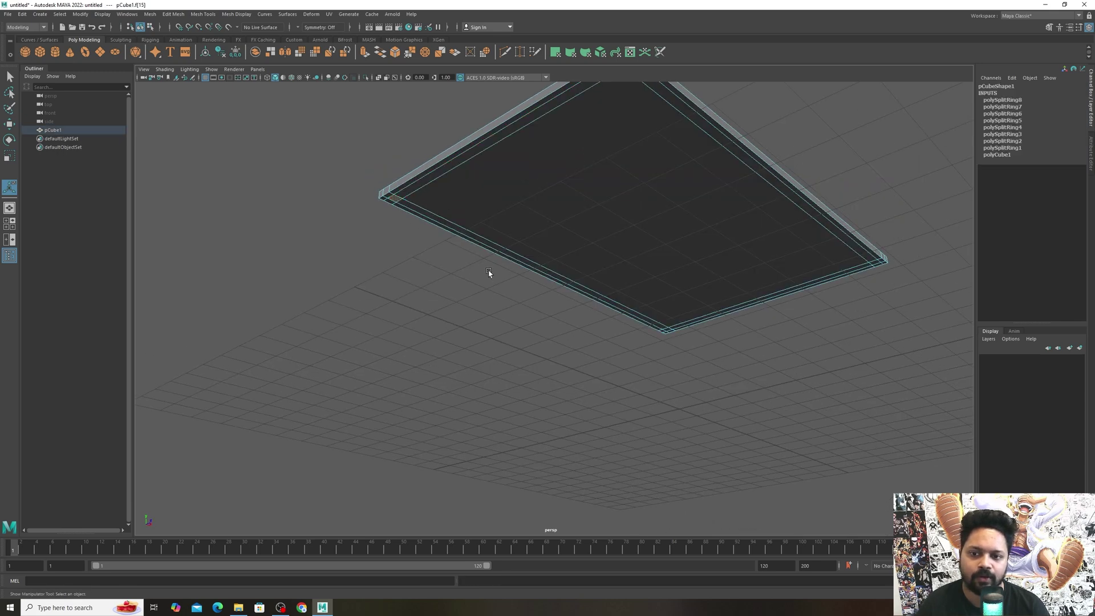
{"action": "left_click_drag", "start_coordinate": [488, 272], "coordinate": [501, 304], "text": "alt"}
{"action": "key", "text": "w"}
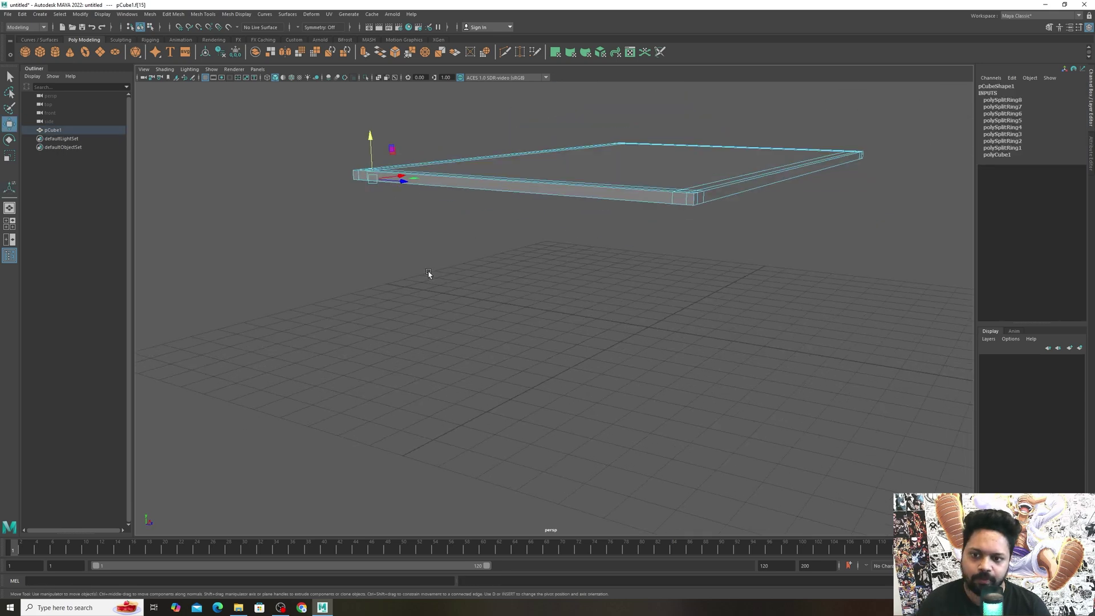
{"action": "left_click_drag", "start_coordinate": [404, 214], "coordinate": [362, 207], "text": "alt"}
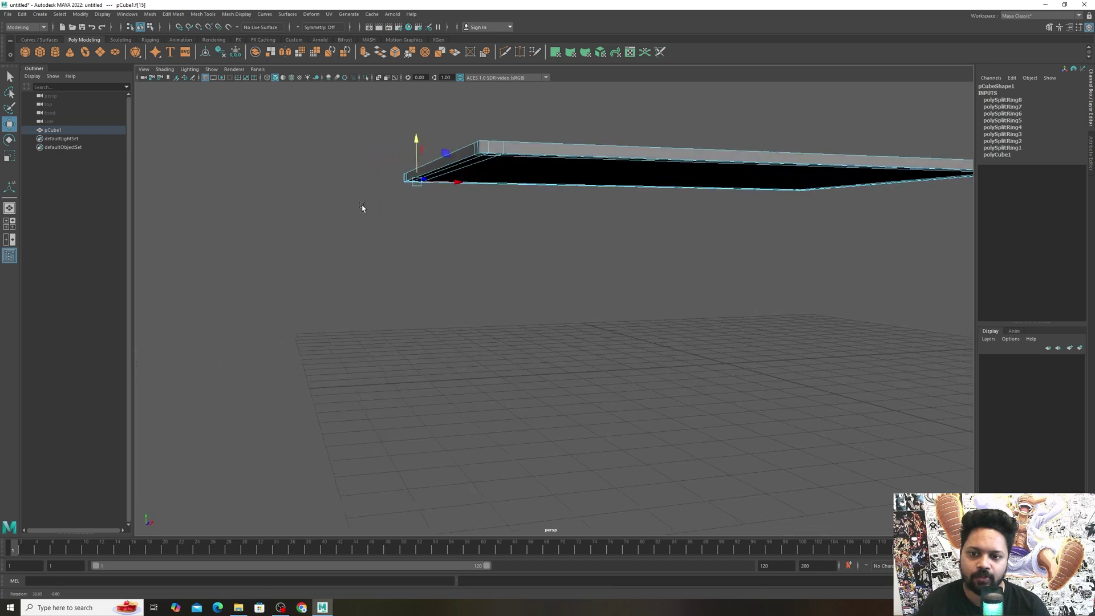
{"action": "left_click_drag", "start_coordinate": [420, 227], "coordinate": [430, 268], "text": "alt"}
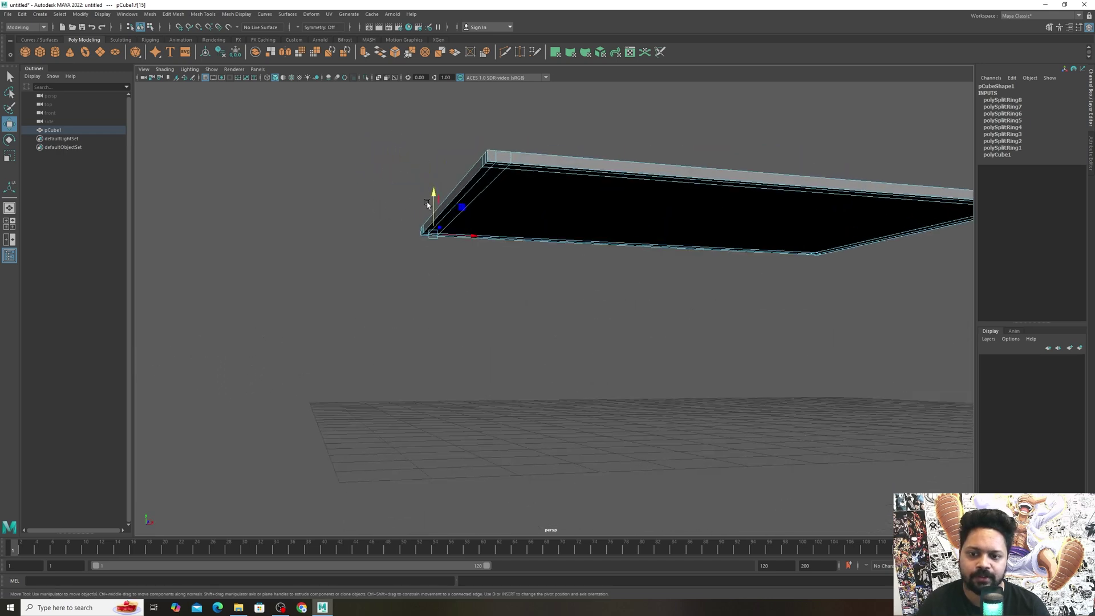
{"action": "left_click_drag", "start_coordinate": [432, 206], "coordinate": [433, 378], "text": "shift"}
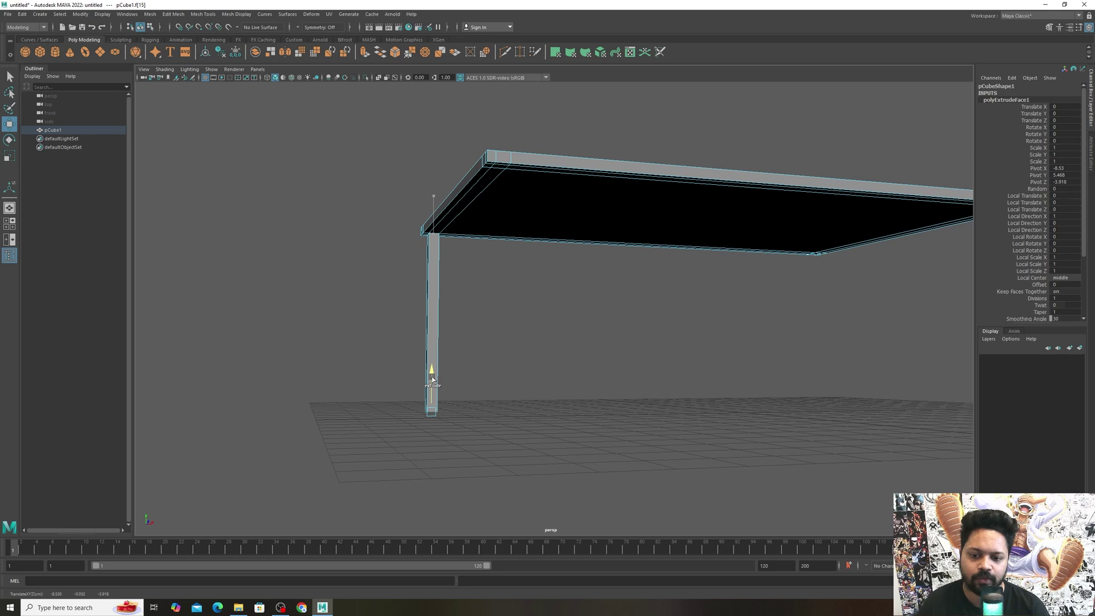
{"action": "left_click_drag", "start_coordinate": [473, 342], "coordinate": [598, 342], "text": "alt"}
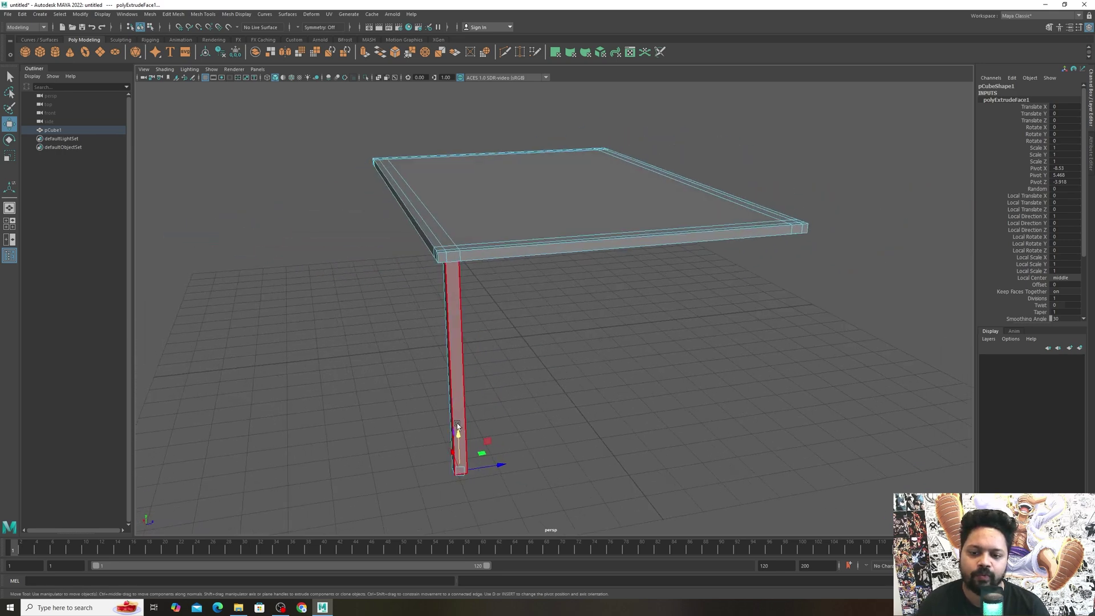
{"action": "key", "text": "ctrl+z"}
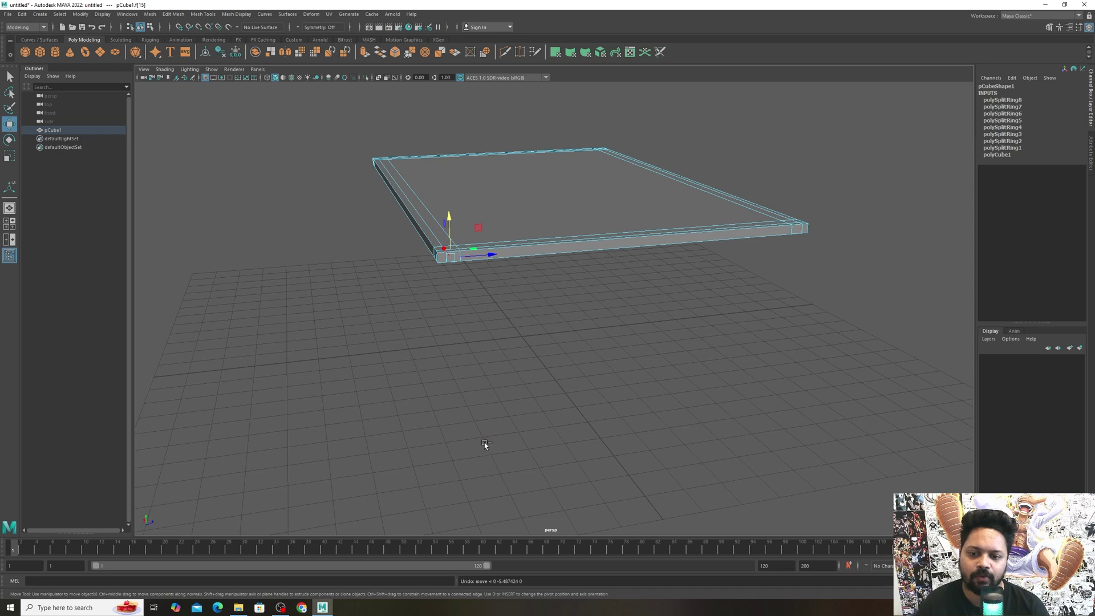
- Extrude the selected underside corner face into a leg with Local Translate Z set to 5
{"action": "key", "text": "ctrl+e"}
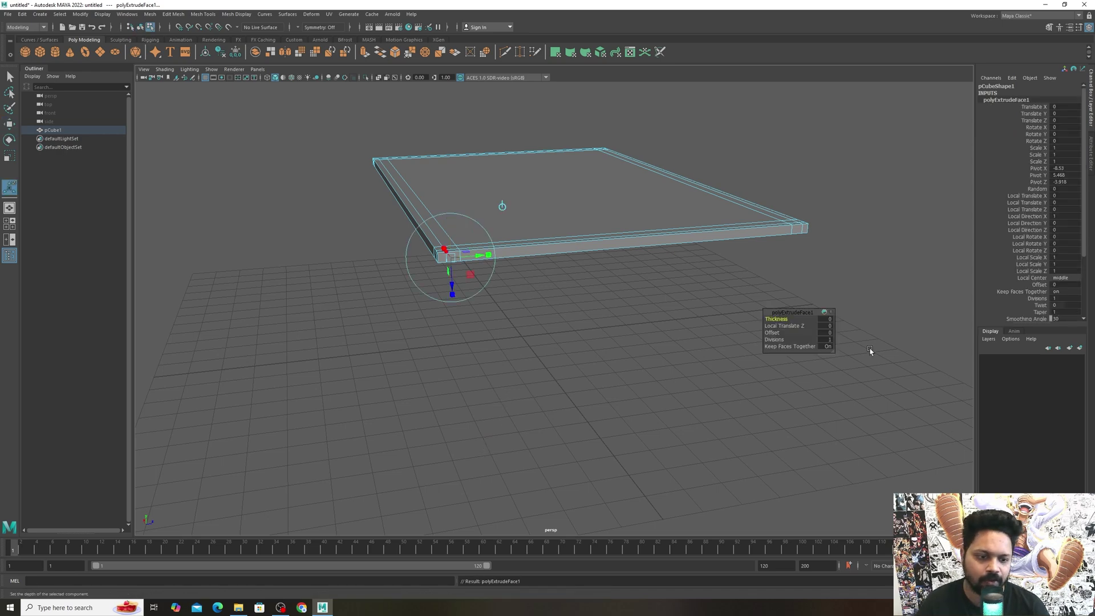
{"action": "left_click", "coordinate": [826, 326]}
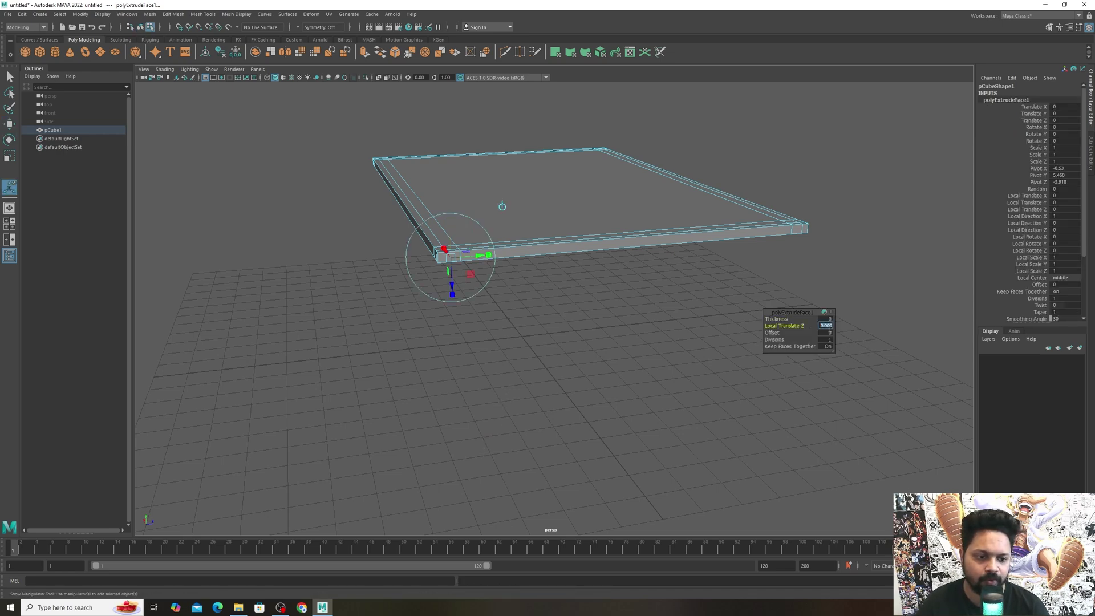
{"action": "type", "text": "5"}
{"action": "key", "text": "Return"}
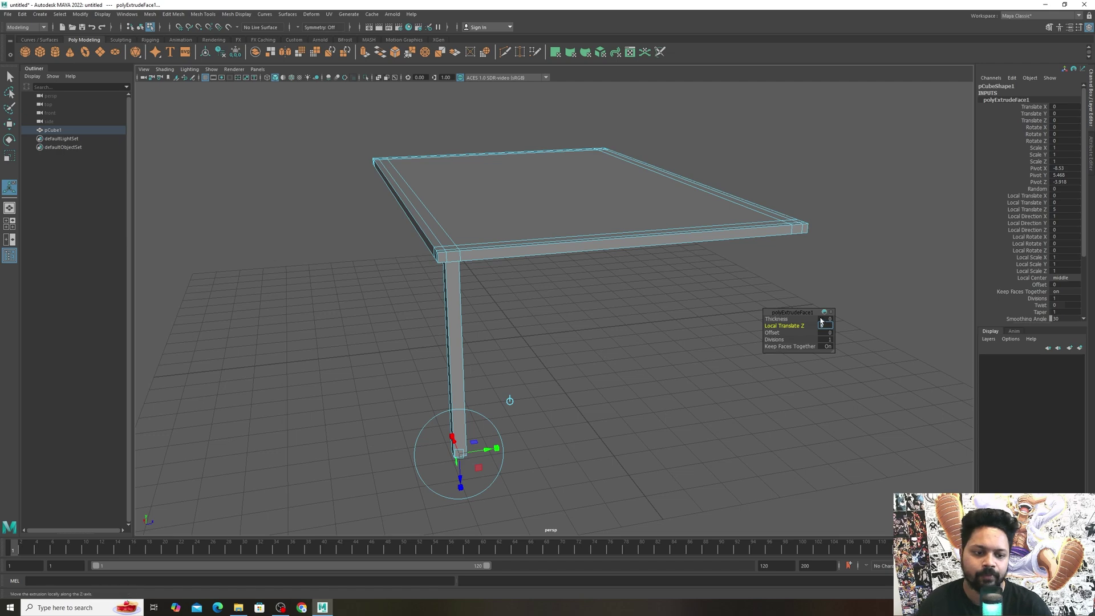
- Extrude the underside corner face at the other end of the same side through Local Translate Z to form a second leg
{"action": "left_click", "coordinate": [672, 289]}
{"action": "left_click_drag", "start_coordinate": [672, 288], "coordinate": [693, 225], "text": "alt"}
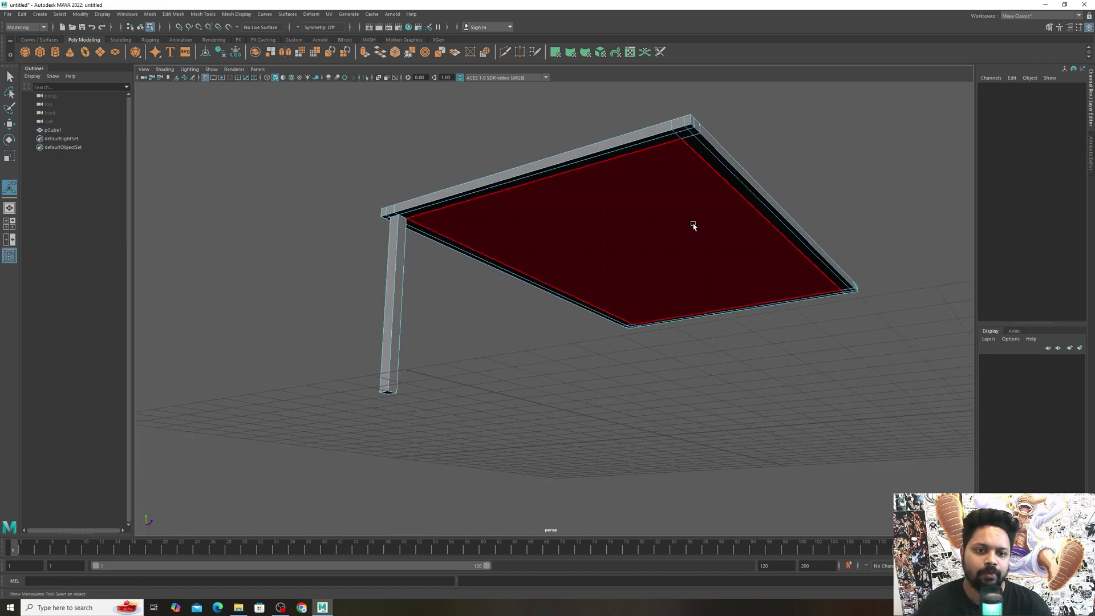
{"action": "left_click", "coordinate": [686, 134]}
{"action": "key", "text": "ctrl+e"}
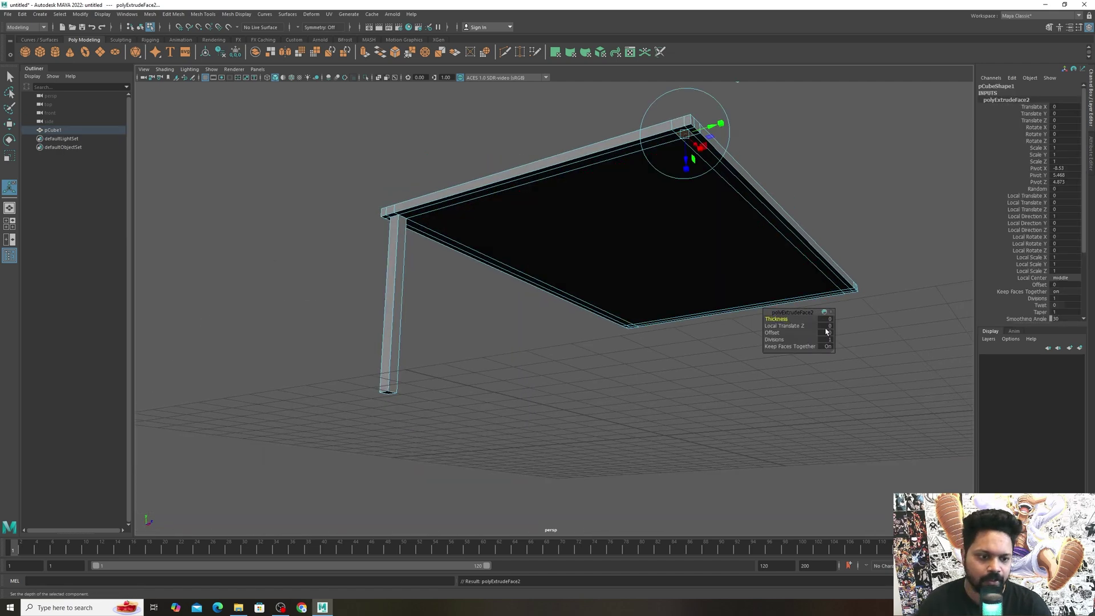
{"action": "left_click", "coordinate": [826, 325]}
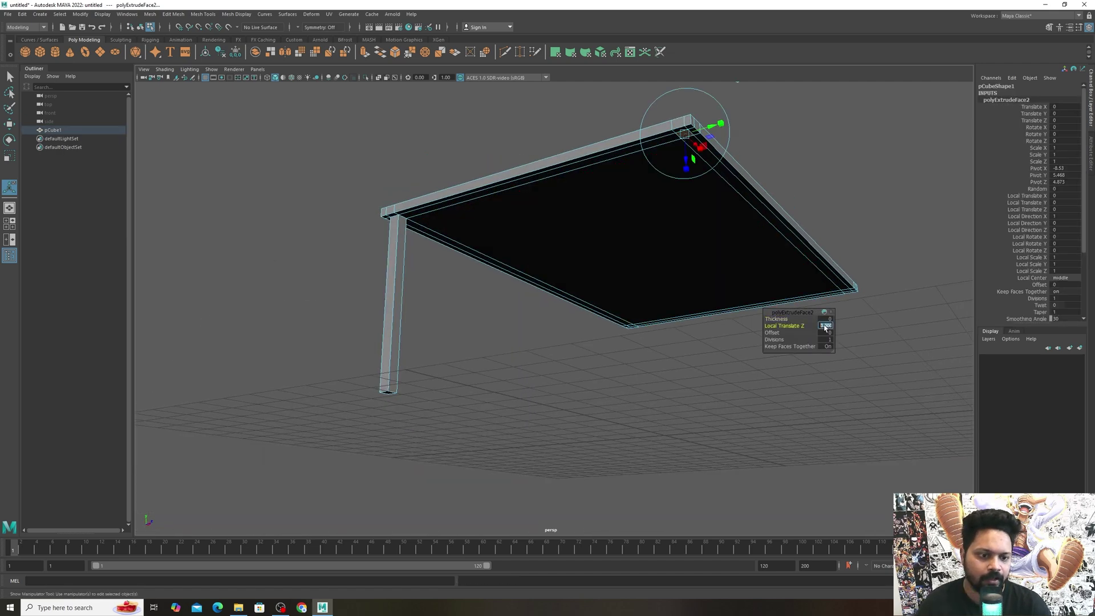
{"action": "key", "text": "Return"}
{"action": "left_click", "coordinate": [871, 346]}
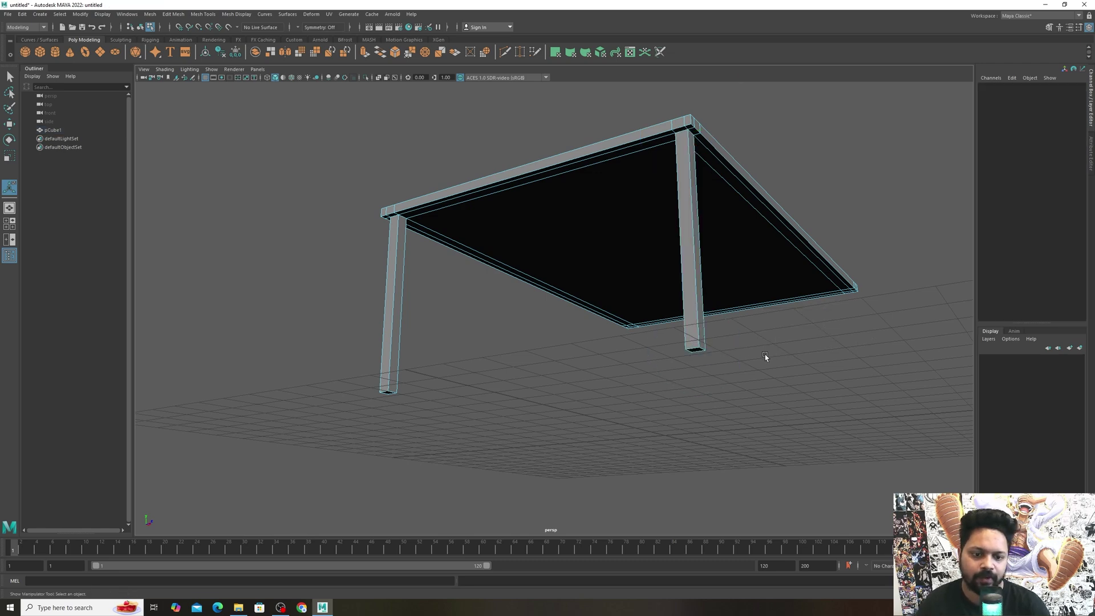
- Extrude the two remaining underside corner faces together into legs with Local Translate Z set to 5
{"action": "left_click_drag", "start_coordinate": [765, 354], "coordinate": [727, 379], "text": "alt"}
{"action": "left_click_drag", "start_coordinate": [571, 438], "coordinate": [484, 215], "text": "alt"}
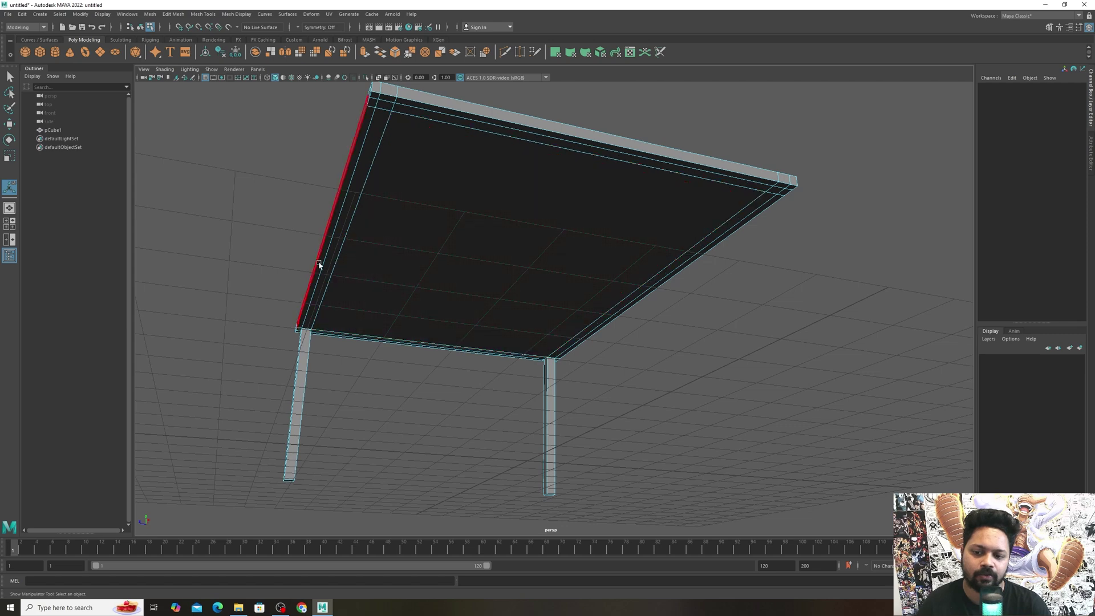
{"action": "left_click", "coordinate": [772, 190]}
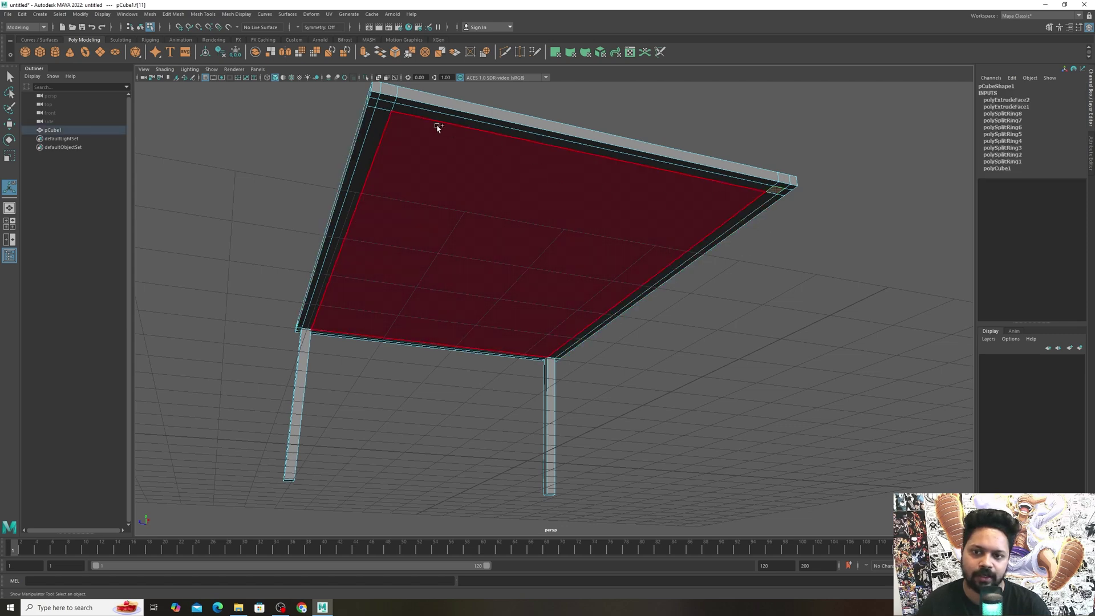
{"action": "left_click", "coordinate": [383, 104], "text": "shift"}
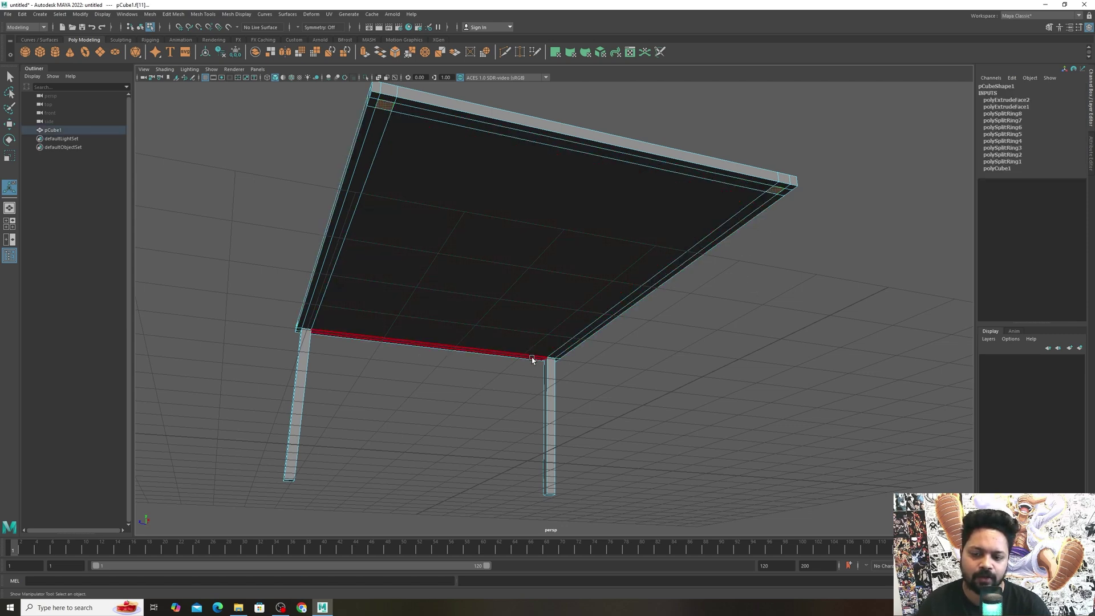
{"action": "left_click_drag", "start_coordinate": [532, 357], "coordinate": [616, 345], "text": "alt"}
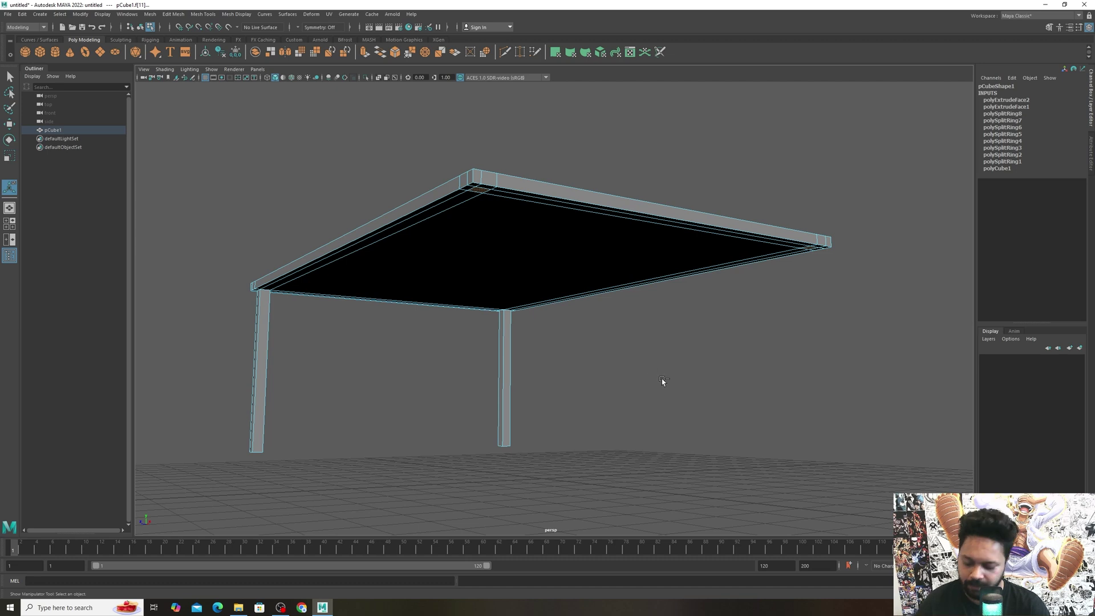
{"action": "key", "text": "ctrl+e"}
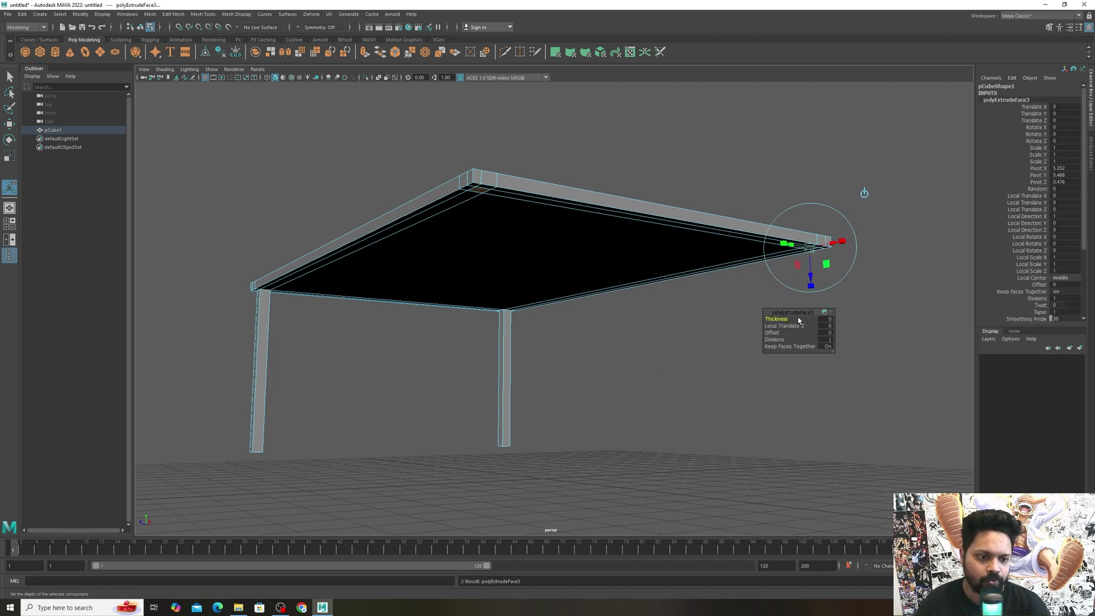
{"action": "left_click", "coordinate": [827, 326]}
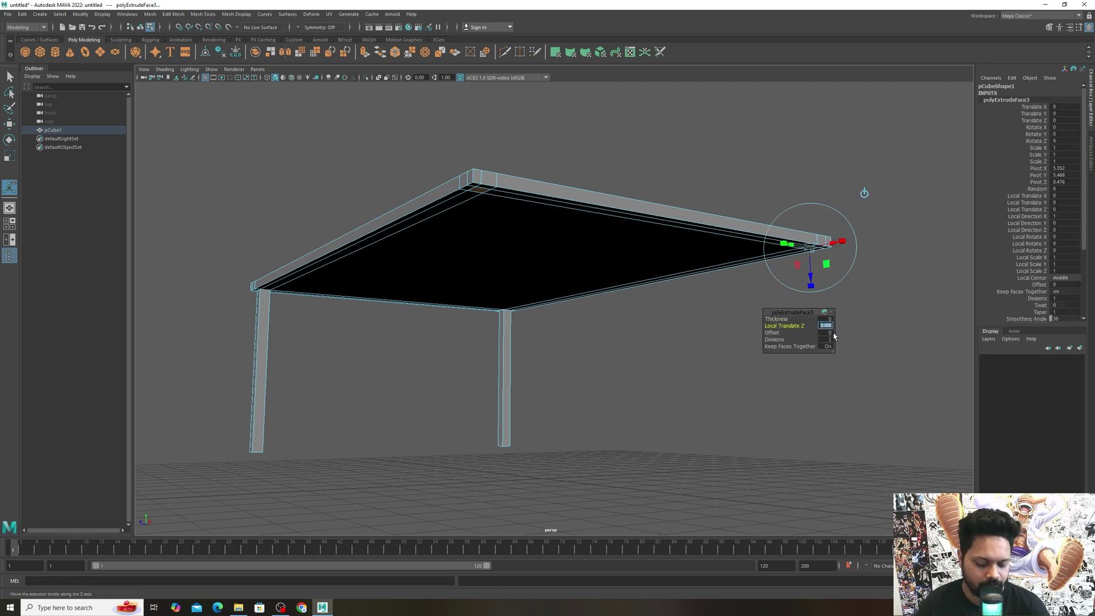
{"action": "key", "text": "Return"}
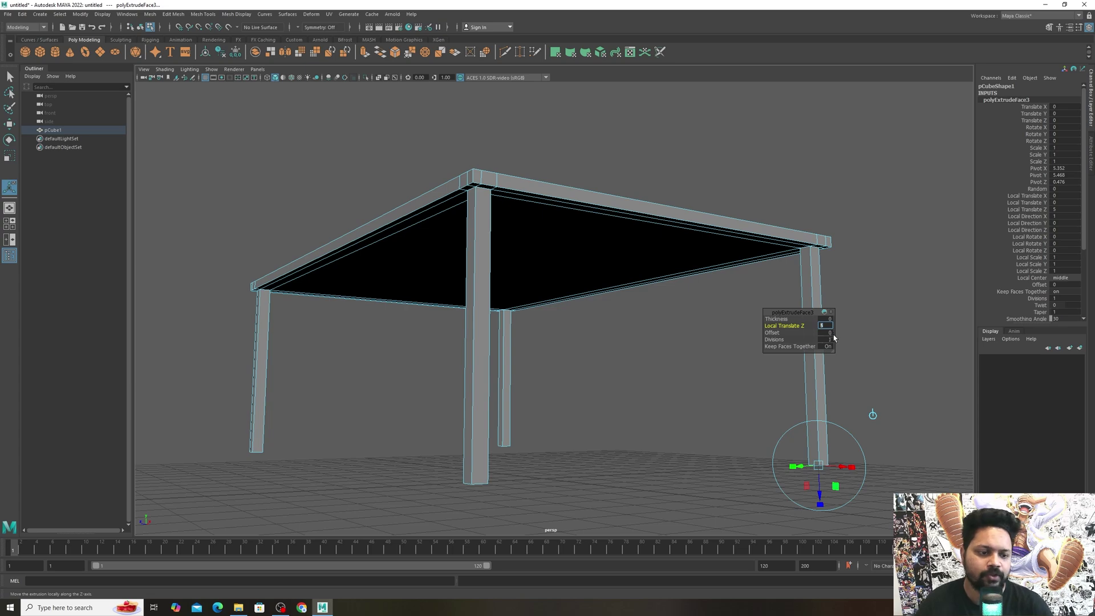
{"action": "left_click", "coordinate": [867, 299]}
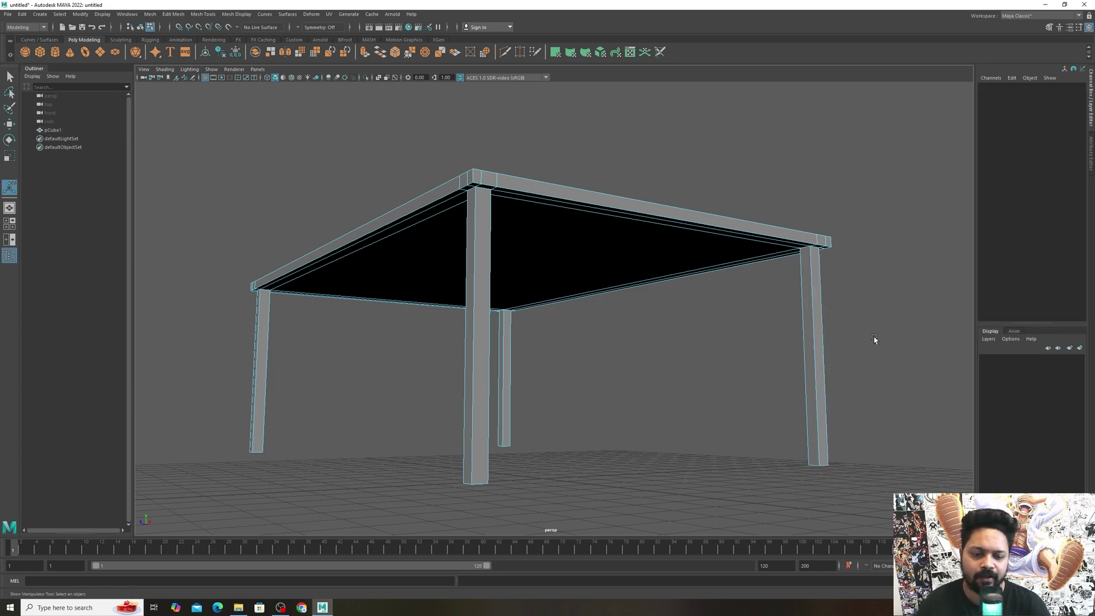
- Return the four-legged table to object mode and select it as a whole
{"action": "left_click_drag", "start_coordinate": [872, 340], "coordinate": [795, 354], "text": "alt"}
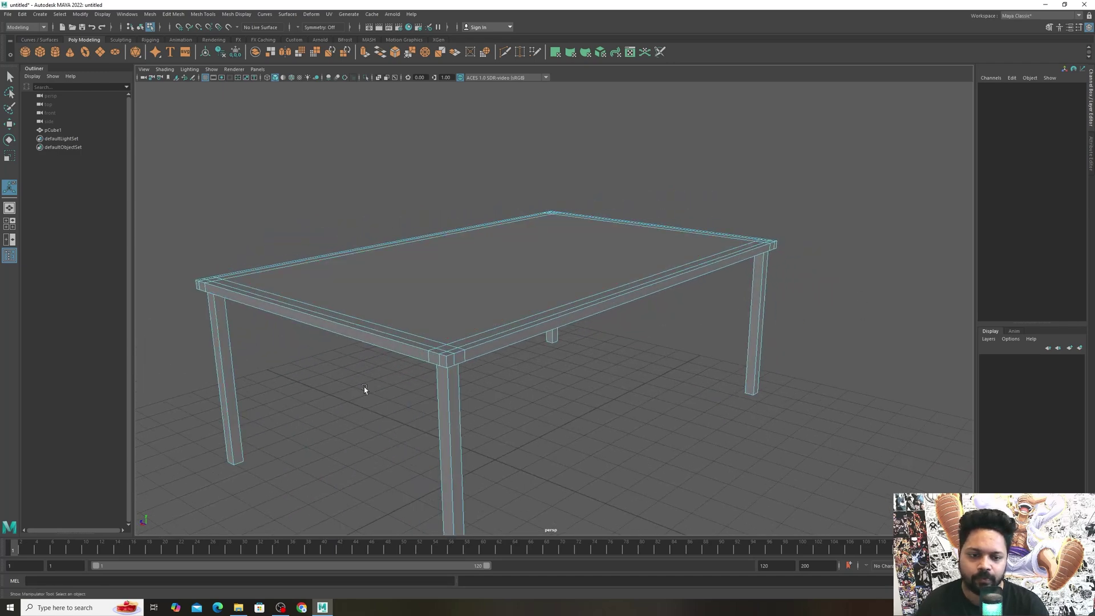
{"action": "right_click_drag", "start_coordinate": [515, 310], "coordinate": [631, 215]}
{"action": "left_click", "coordinate": [679, 394]}
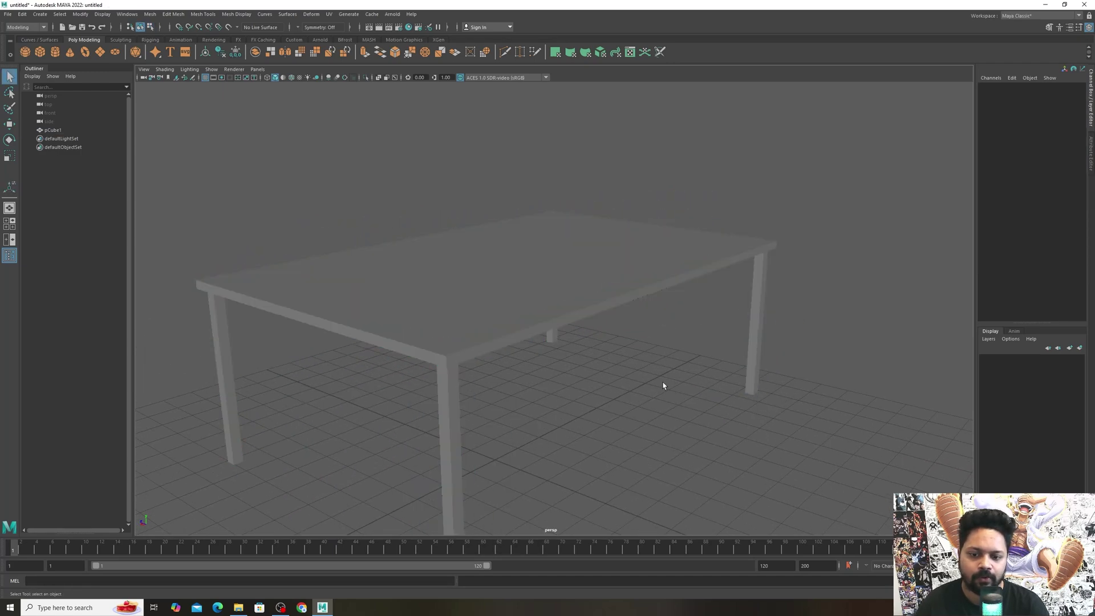
{"action": "scroll", "coordinate": [643, 371], "scroll_direction": "down", "scroll_amount": 2}
{"action": "mouse_move", "coordinate": [643, 371]}
{"action": "left_mouse_down", "text": "alt"}
{"action": "mouse_move", "coordinate": [710, 385]}
{"action": "mouse_move", "coordinate": [872, 374]}
{"action": "mouse_move", "coordinate": [652, 391]}
{"action": "mouse_move", "coordinate": [631, 374]}
{"action": "mouse_move", "coordinate": [648, 362]}
{"action": "left_mouse_up", "text": "alt"}
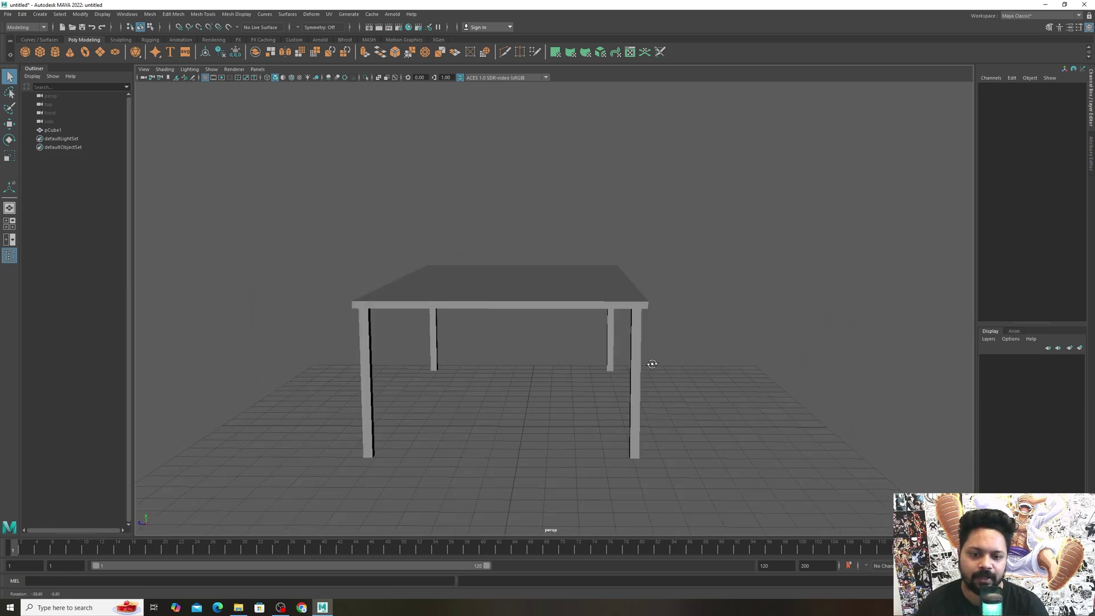
{"action": "left_click", "coordinate": [502, 310]}
{"action": "left_click_drag", "start_coordinate": [550, 312], "coordinate": [545, 313], "text": "alt"}
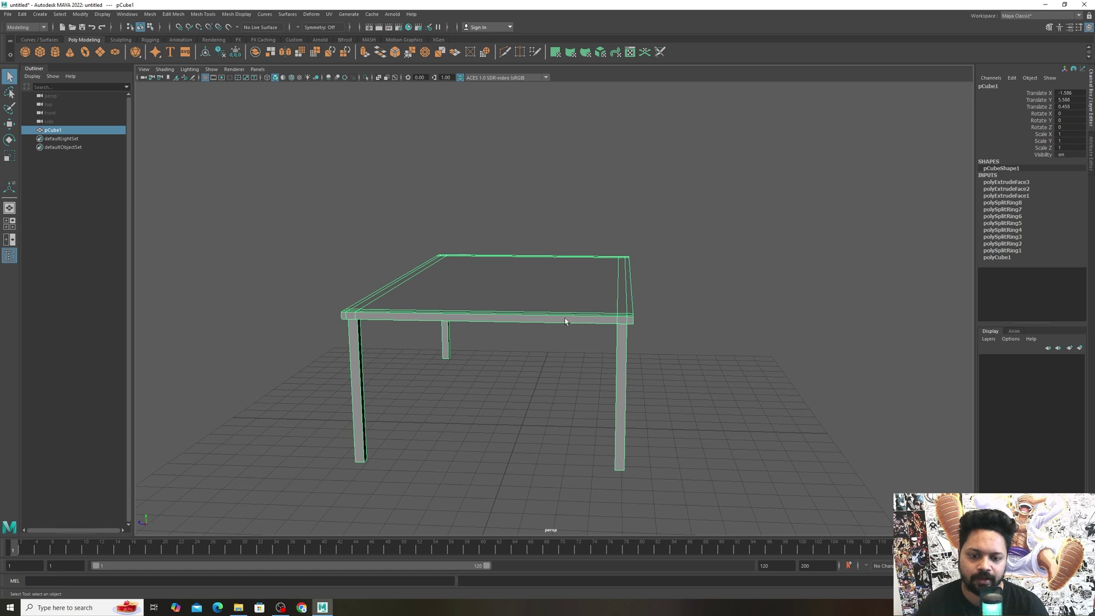
- Select the vertices along one long side, legs included, and move them inward along Z to narrow the table
{"action": "right_click_drag", "start_coordinate": [606, 296], "coordinate": [564, 295]}
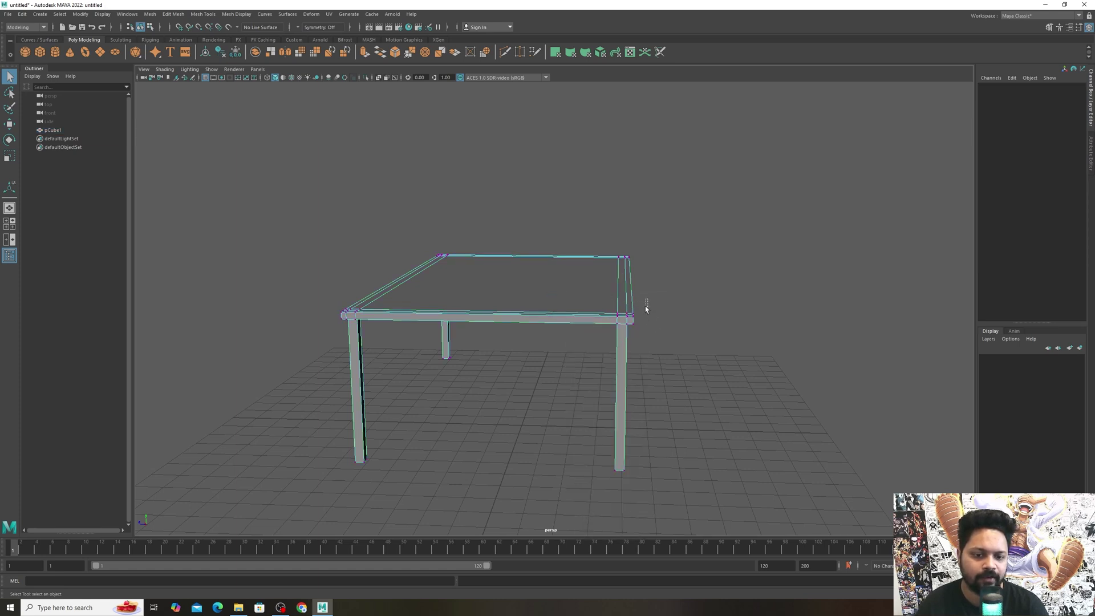
{"action": "left_click_drag", "start_coordinate": [646, 308], "coordinate": [610, 341]}
{"action": "left_click_drag", "start_coordinate": [701, 216], "coordinate": [580, 505]}
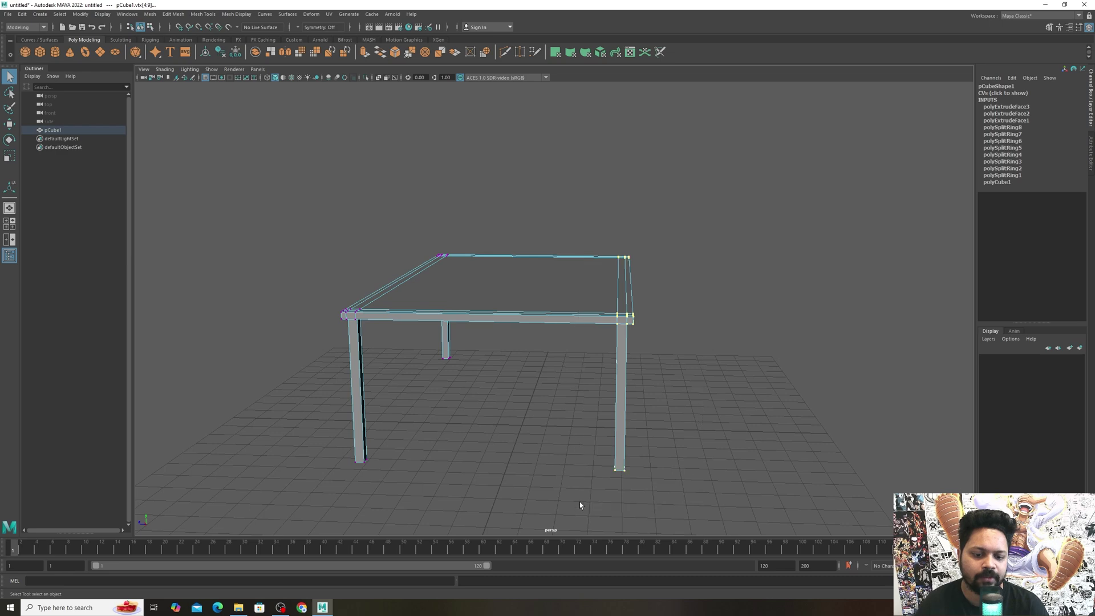
{"action": "left_click_drag", "start_coordinate": [652, 446], "coordinate": [468, 451], "text": "alt"}
{"action": "key", "text": "w"}
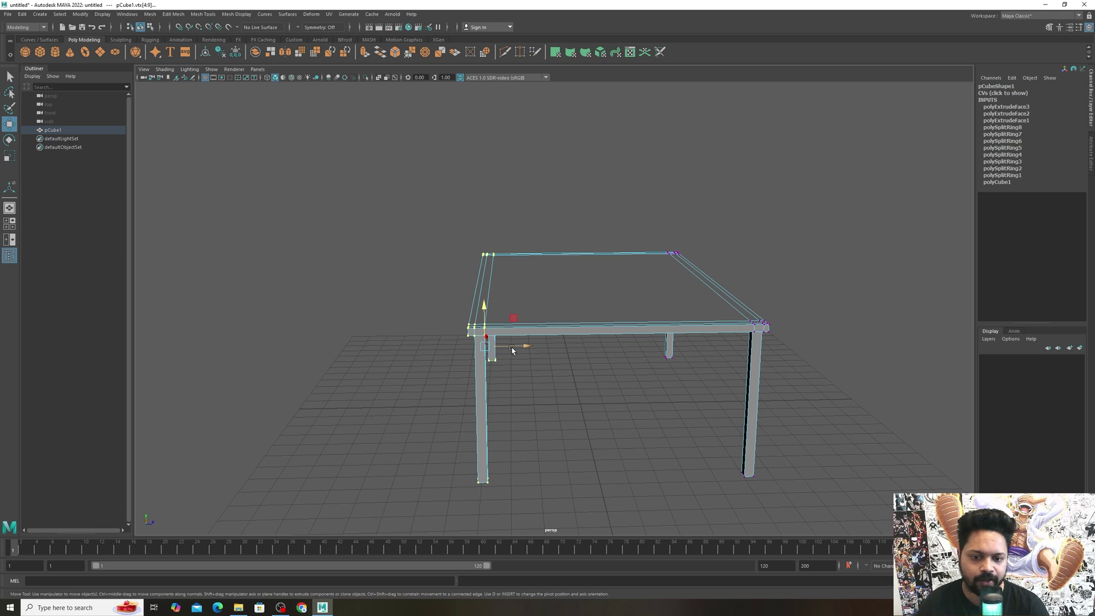
{"action": "left_click_drag", "start_coordinate": [511, 348], "coordinate": [673, 353]}
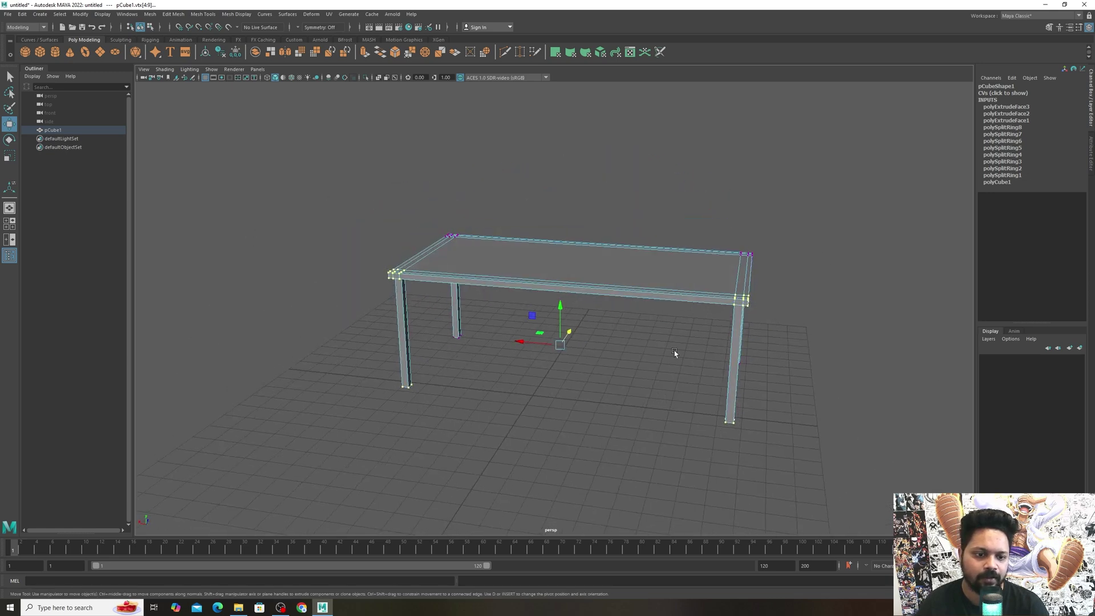
- Move the vertices of one short end, legs included, inward along X to shorten the table, and reselect it in object mode
{"action": "left_click_drag", "start_coordinate": [721, 176], "coordinate": [787, 444]}
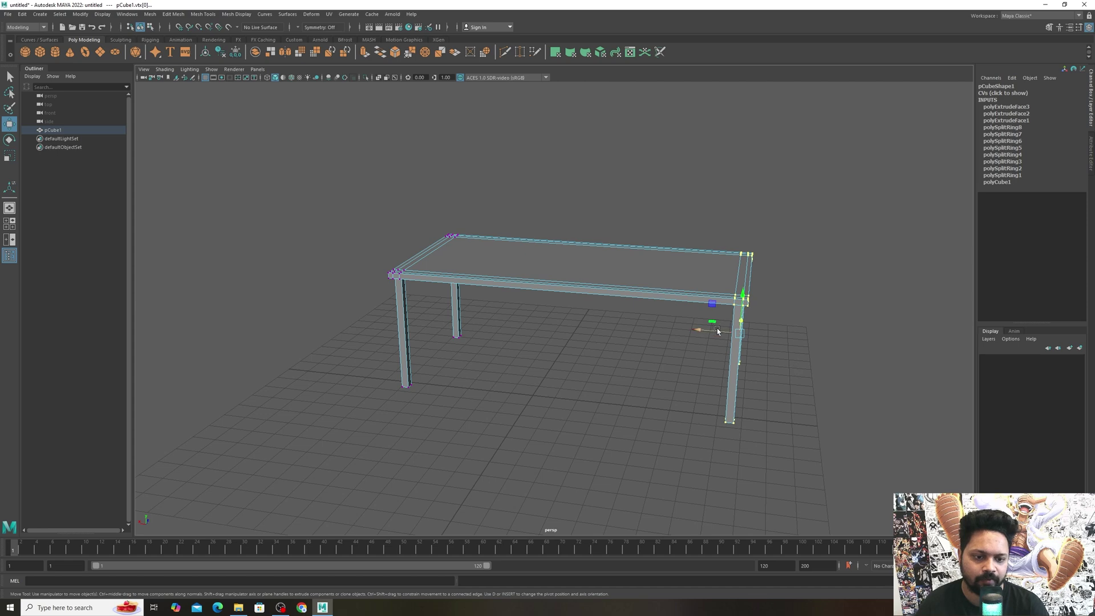
{"action": "left_click_drag", "start_coordinate": [717, 331], "coordinate": [677, 411]}
{"action": "left_click_drag", "start_coordinate": [518, 223], "coordinate": [326, 324]}
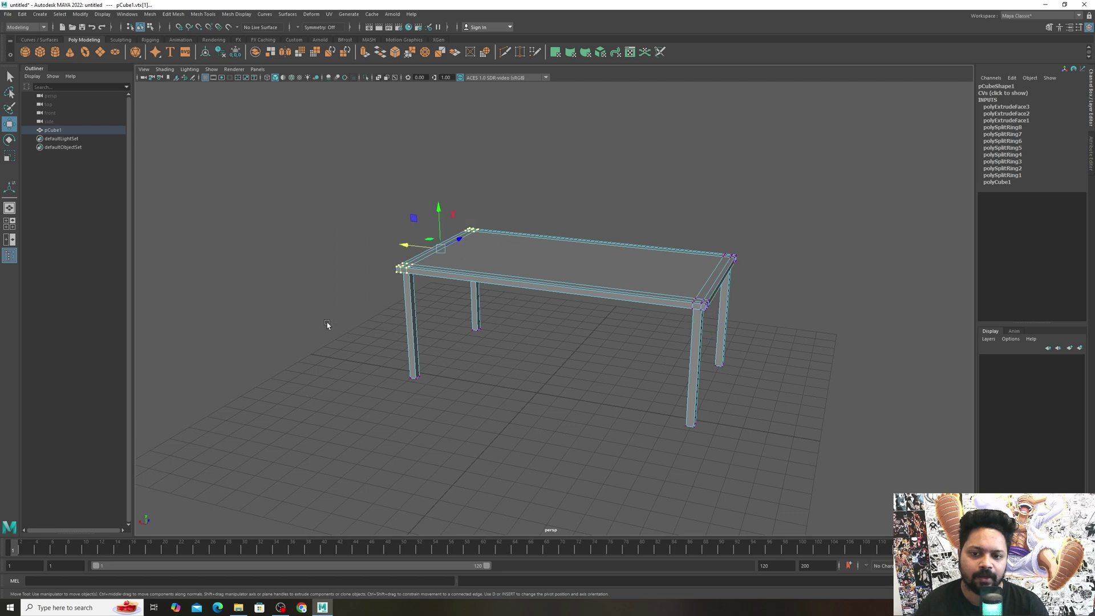
{"action": "left_click", "coordinate": [709, 334]}
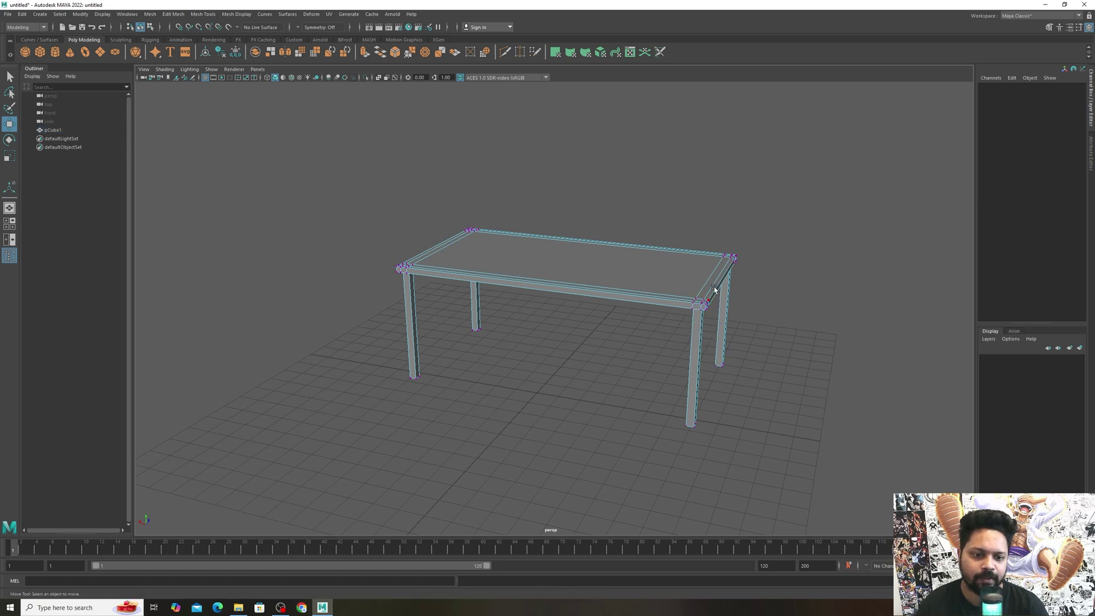
{"action": "left_click_drag", "start_coordinate": [714, 289], "coordinate": [625, 344]}
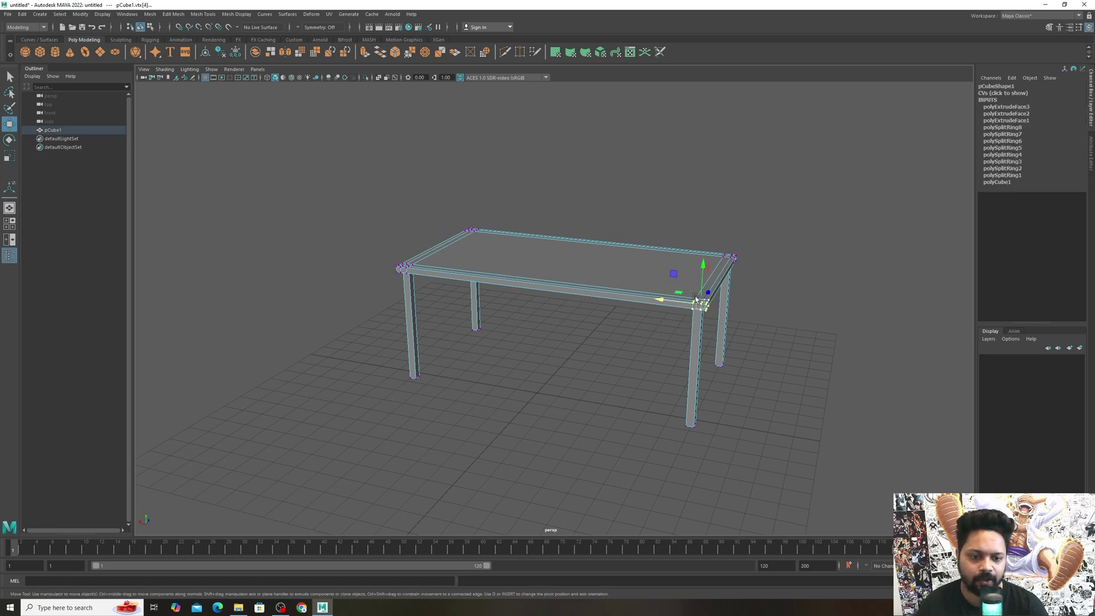
{"action": "right_click_drag", "start_coordinate": [686, 299], "coordinate": [738, 268]}
{"action": "left_click", "coordinate": [796, 300]}
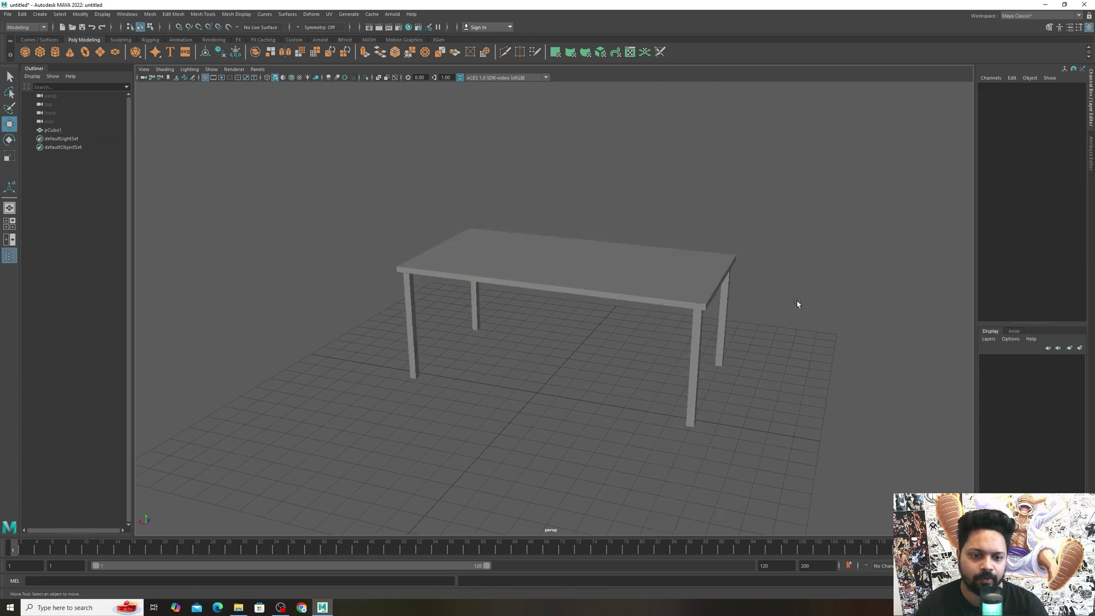
{"action": "left_click", "coordinate": [491, 256]}
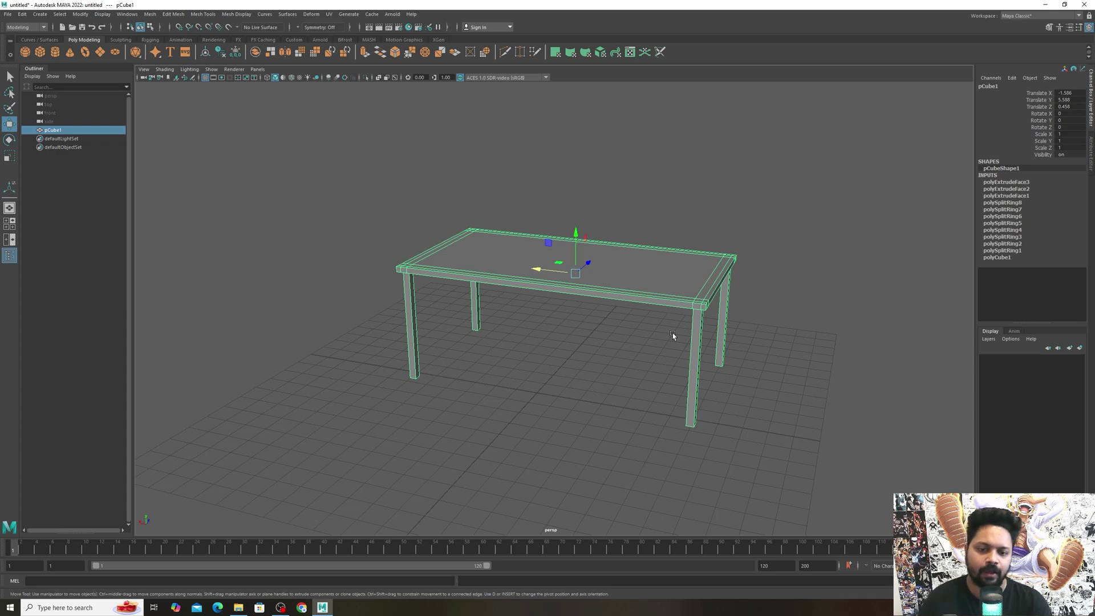
{"action": "left_click_drag", "start_coordinate": [560, 348], "coordinate": [616, 357], "text": "alt"}
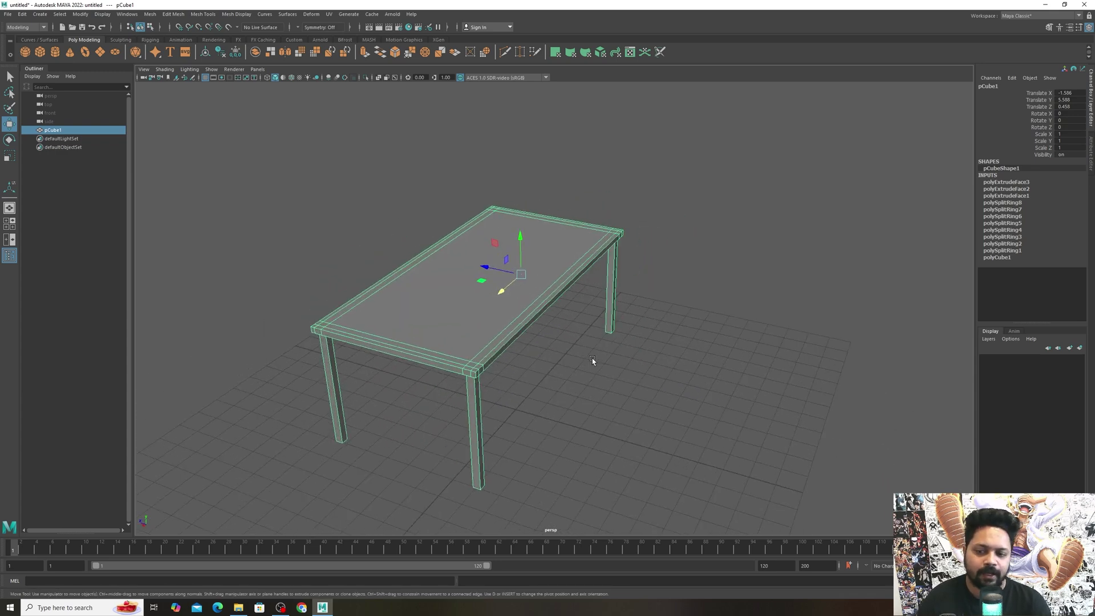
- Create a thin polygon cube slab about 2.68 wide, 0.20 high and 2.56 deep, raise it and move it beside the table's long side
{"action": "left_click", "coordinate": [40, 52]}
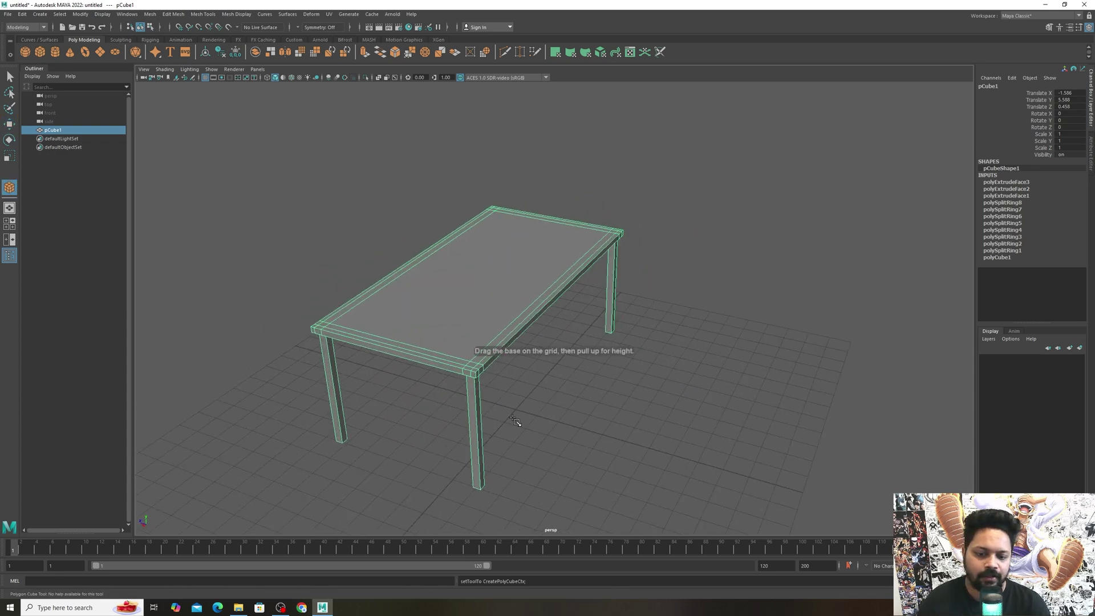
{"action": "left_click_drag", "start_coordinate": [520, 420], "coordinate": [529, 360]}
{"action": "left_click_drag", "start_coordinate": [529, 361], "coordinate": [496, 360], "text": "alt"}
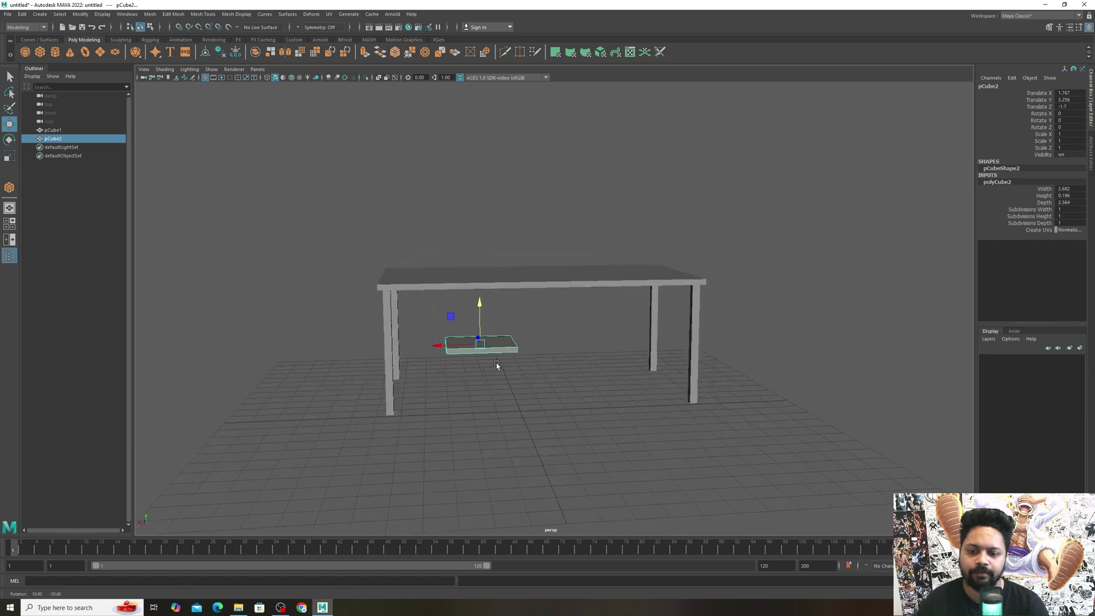
{"action": "left_click_drag", "start_coordinate": [479, 305], "coordinate": [479, 290]}
{"action": "left_click_drag", "start_coordinate": [479, 289], "coordinate": [563, 351], "text": "alt"}
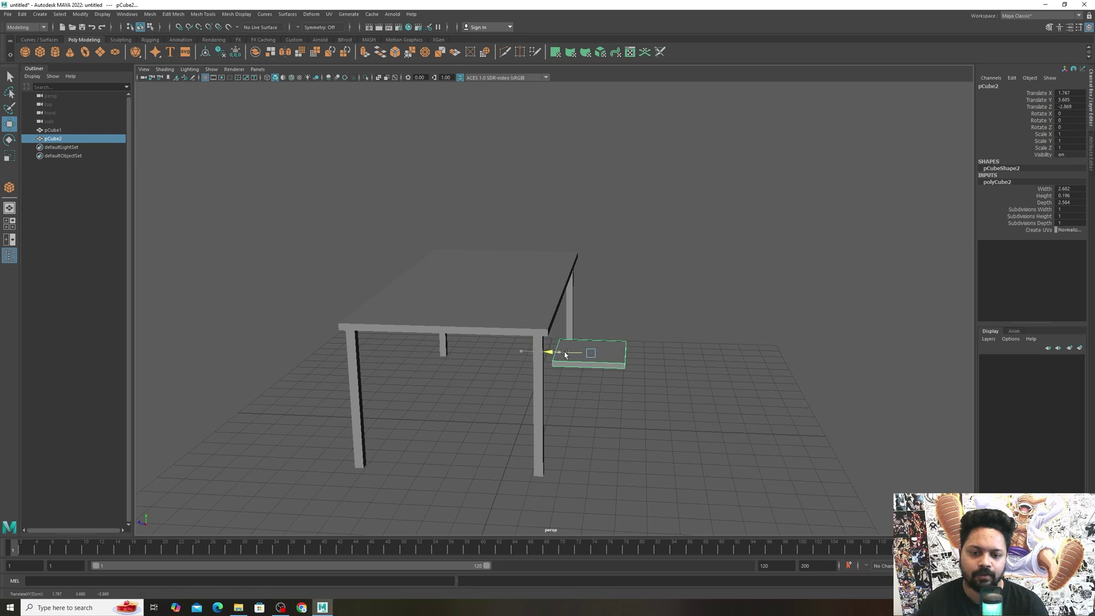
- Insert two closely spaced edge loops on the new slab near its edge facing the table
{"action": "left_click_drag", "start_coordinate": [713, 378], "coordinate": [572, 393], "text": "alt"}
{"action": "scroll", "coordinate": [554, 403], "scroll_direction": "up", "scroll_amount": 5}
{"action": "scroll", "coordinate": [555, 403], "scroll_direction": "up", "scroll_amount": 3}
{"action": "scroll", "coordinate": [556, 402], "scroll_direction": "down", "scroll_amount": 3}
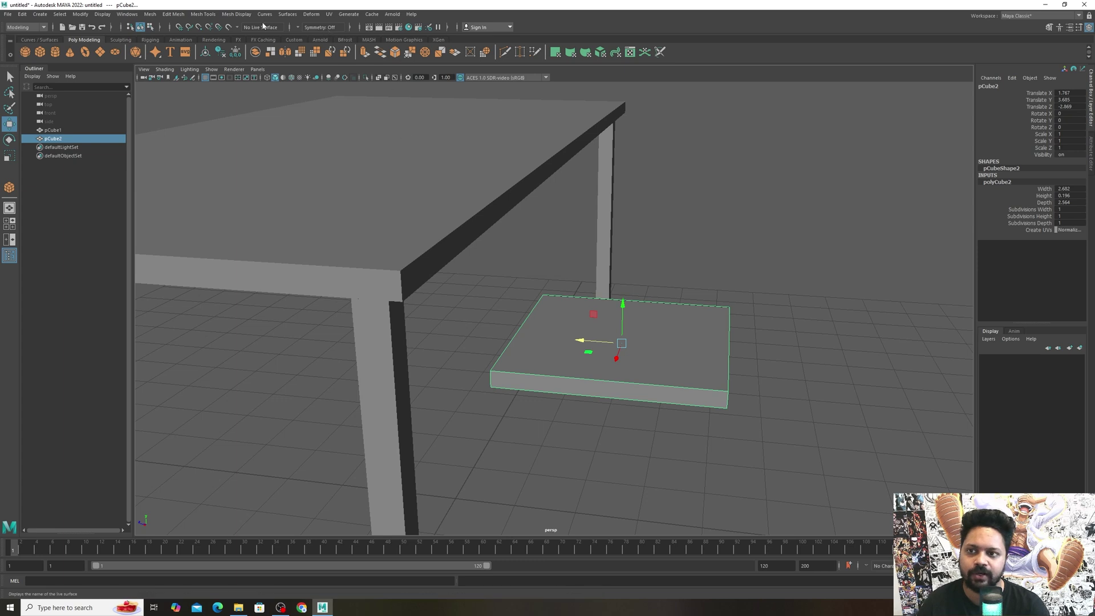
{"action": "left_click", "coordinate": [202, 15]}
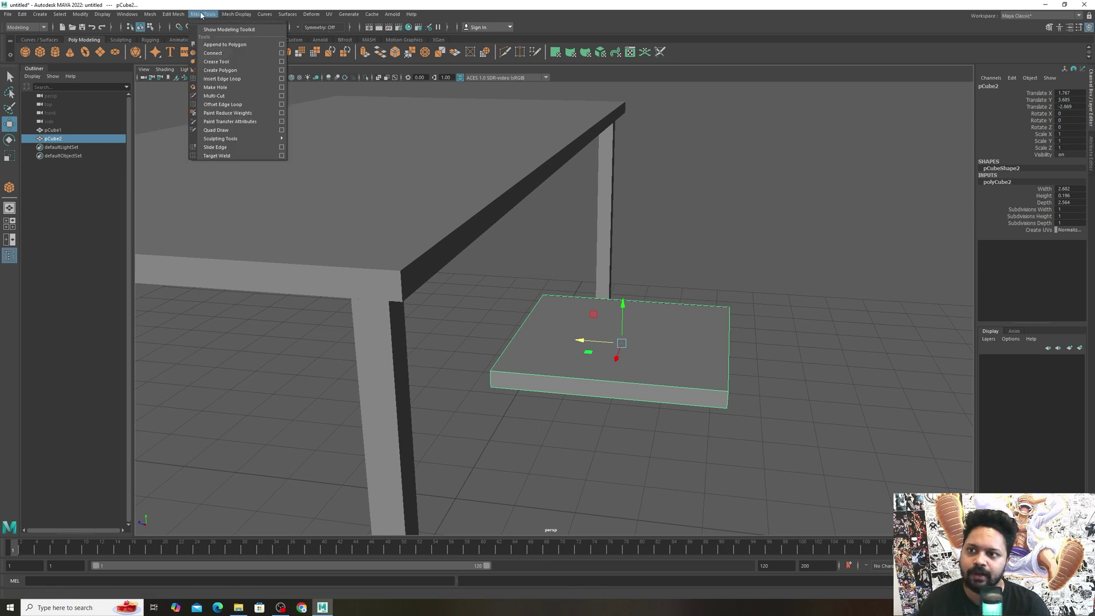
{"action": "left_click", "coordinate": [222, 78]}
{"action": "left_click_drag", "start_coordinate": [497, 372], "coordinate": [509, 373]}
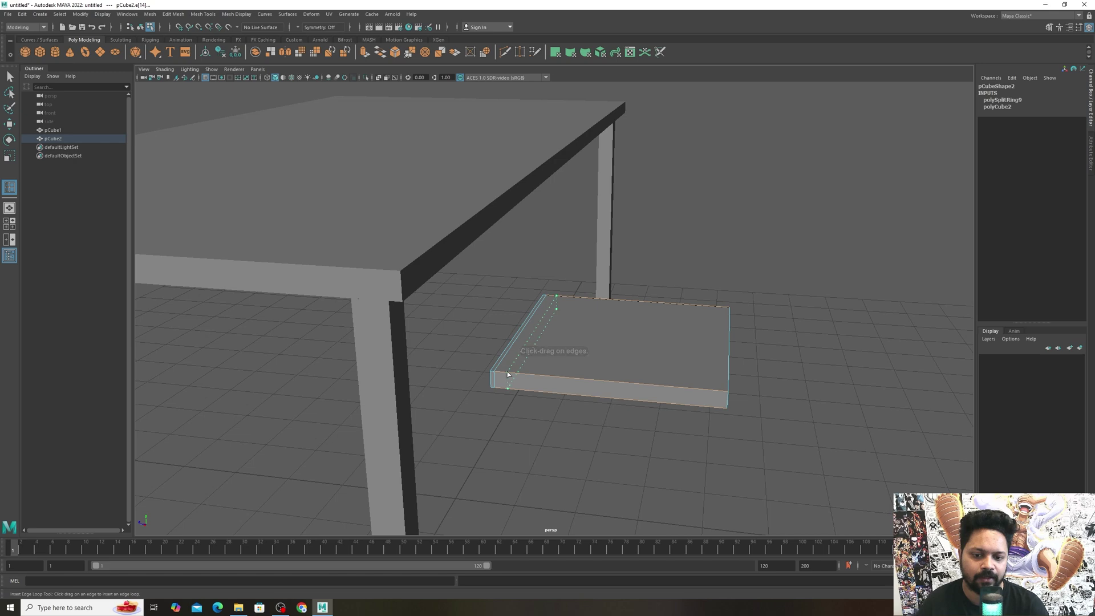
{"action": "left_click", "coordinate": [509, 375]}
- Insert pairs of edge loops along the slab's other three edges to complete the border
{"action": "left_click_drag", "start_coordinate": [723, 392], "coordinate": [705, 394]}
{"action": "left_click_drag", "start_coordinate": [794, 403], "coordinate": [354, 400], "text": "alt"}
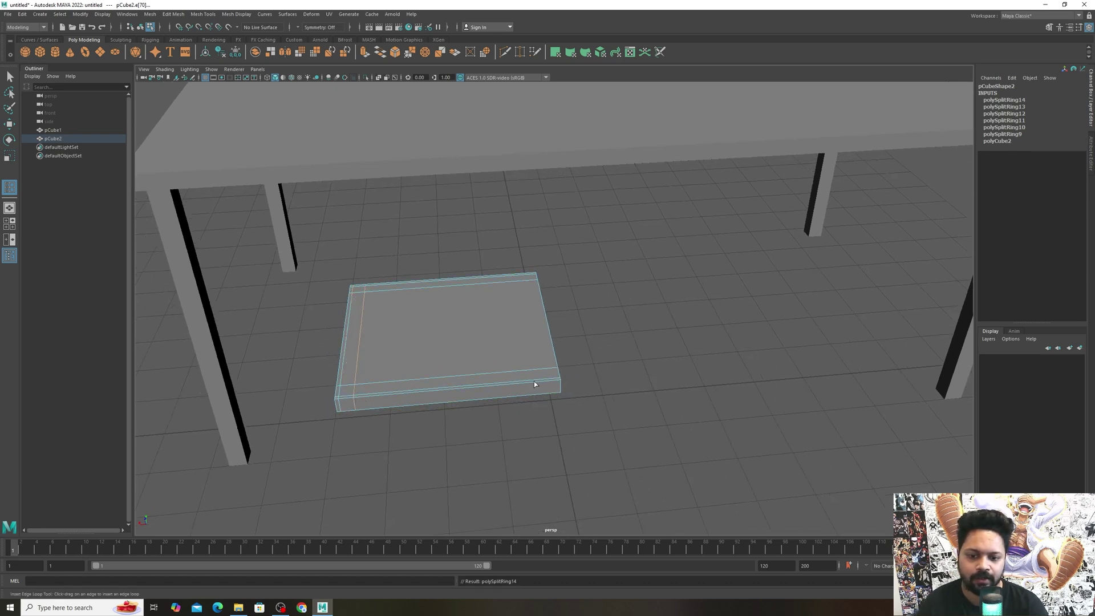
{"action": "mouse_move", "coordinate": [545, 383]}
{"action": "left_mouse_down"}
{"action": "mouse_move", "coordinate": [553, 384]}
{"action": "mouse_move", "coordinate": [540, 384]}
{"action": "left_mouse_up"}
- Extrude the four inner corner faces on the slab's underside downward to form the chair legs
{"action": "left_click_drag", "start_coordinate": [550, 427], "coordinate": [556, 369], "text": "alt"}
{"action": "key", "text": "w"}
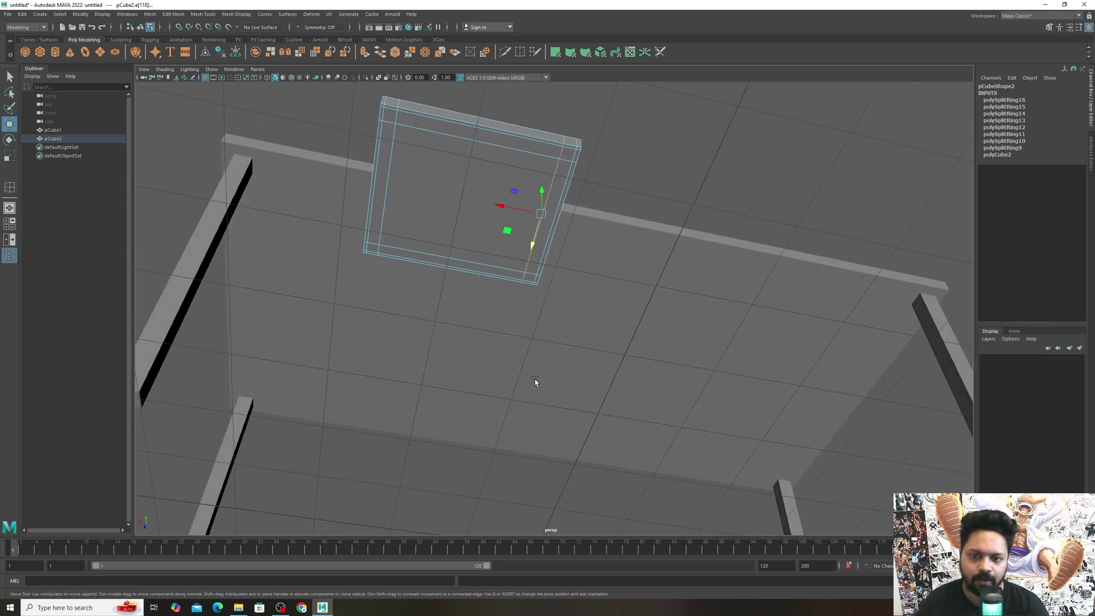
{"action": "right_click_drag", "start_coordinate": [438, 137], "coordinate": [438, 152]}
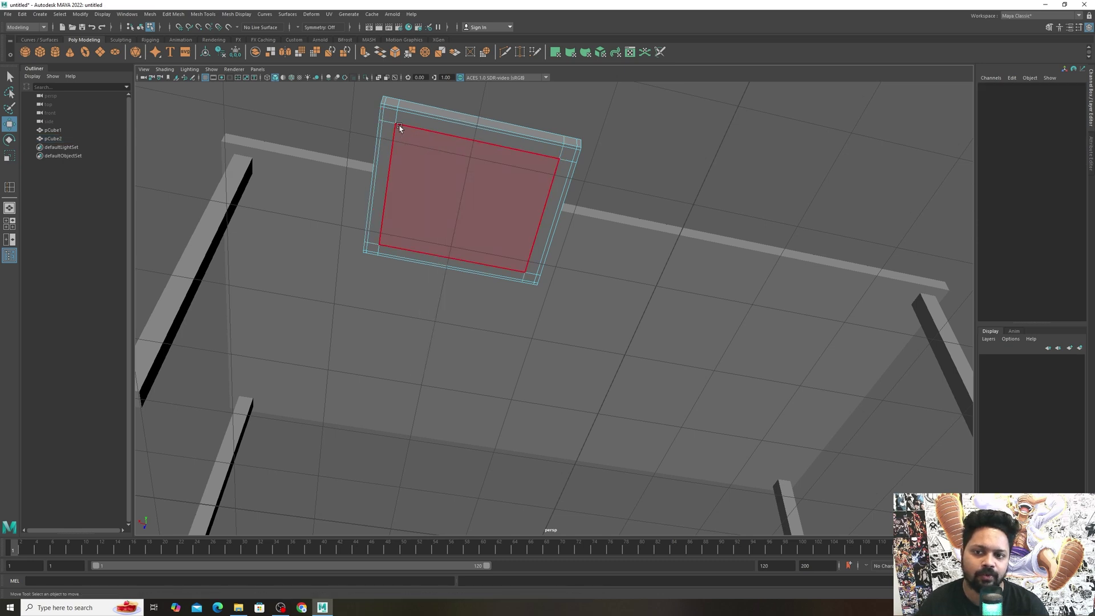
{"action": "left_click", "coordinate": [385, 115]}
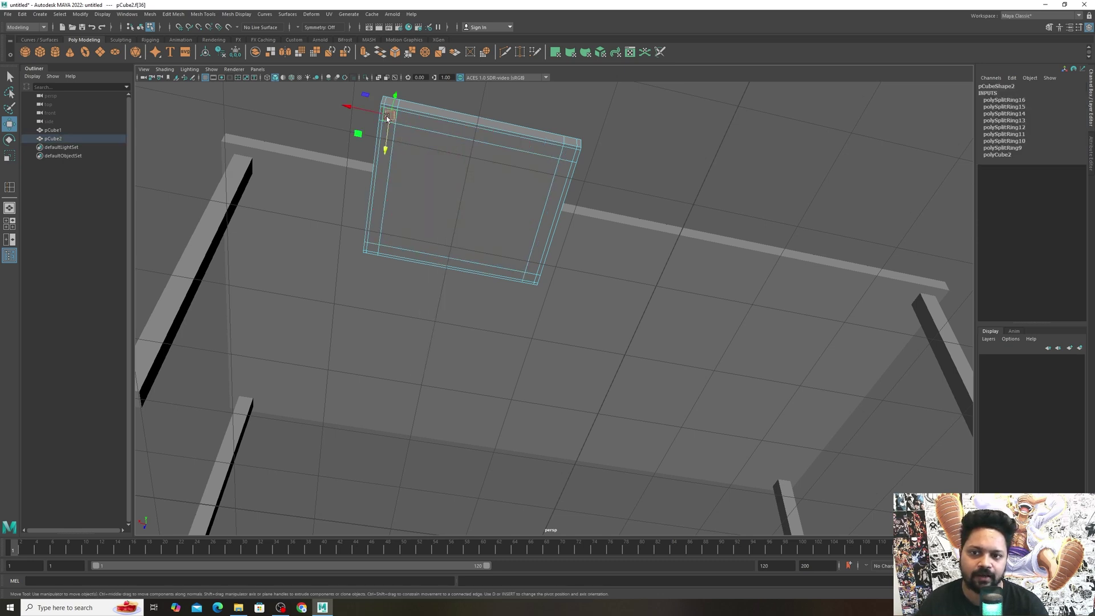
{"action": "left_click", "coordinate": [566, 154], "text": "shift"}
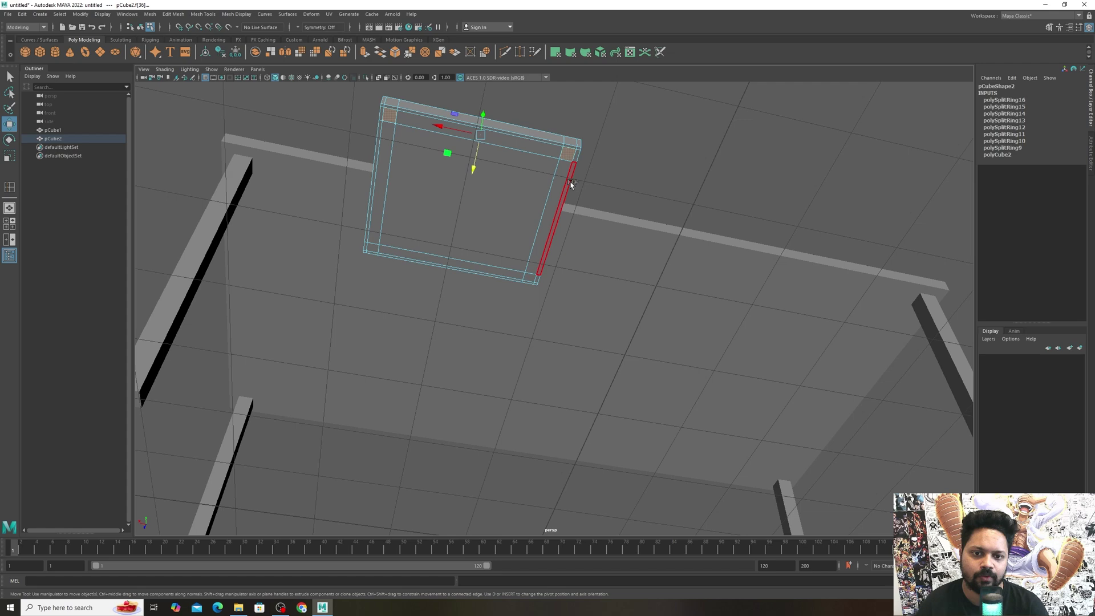
{"action": "left_click", "coordinate": [530, 278], "text": "shift"}
{"action": "left_click", "coordinate": [370, 248], "text": "shift"}
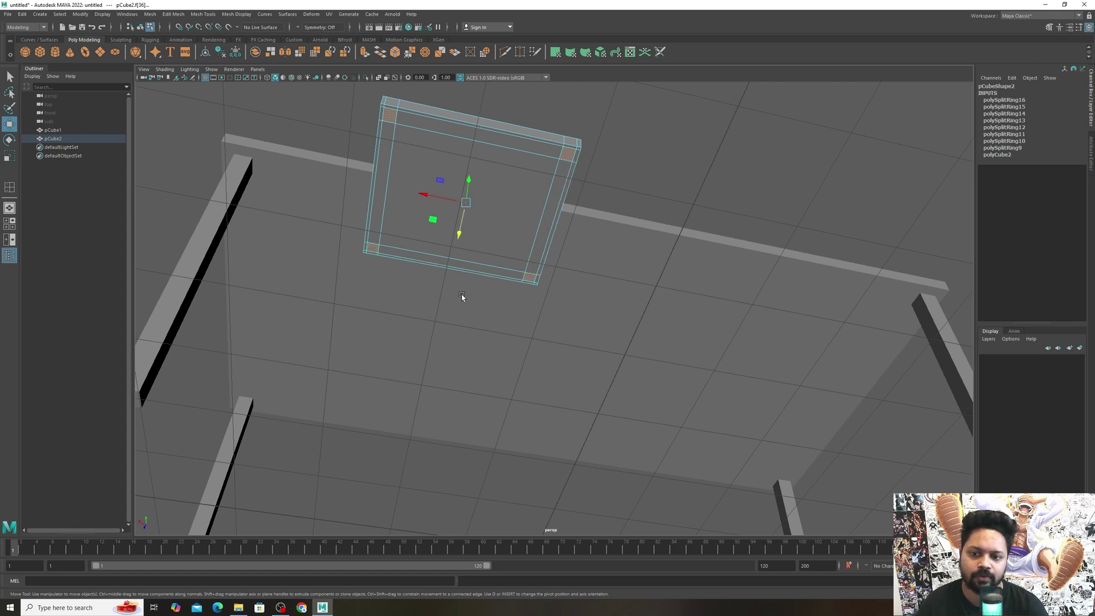
{"action": "scroll", "coordinate": [461, 294], "scroll_direction": "down", "scroll_amount": 4}
{"action": "left_click_drag", "start_coordinate": [461, 293], "coordinate": [485, 386], "text": "alt"}
{"action": "key", "text": "ctrl+e"}
{"action": "left_click_drag", "start_coordinate": [547, 342], "coordinate": [668, 350], "text": "alt"}
{"action": "left_click", "coordinate": [643, 346]}
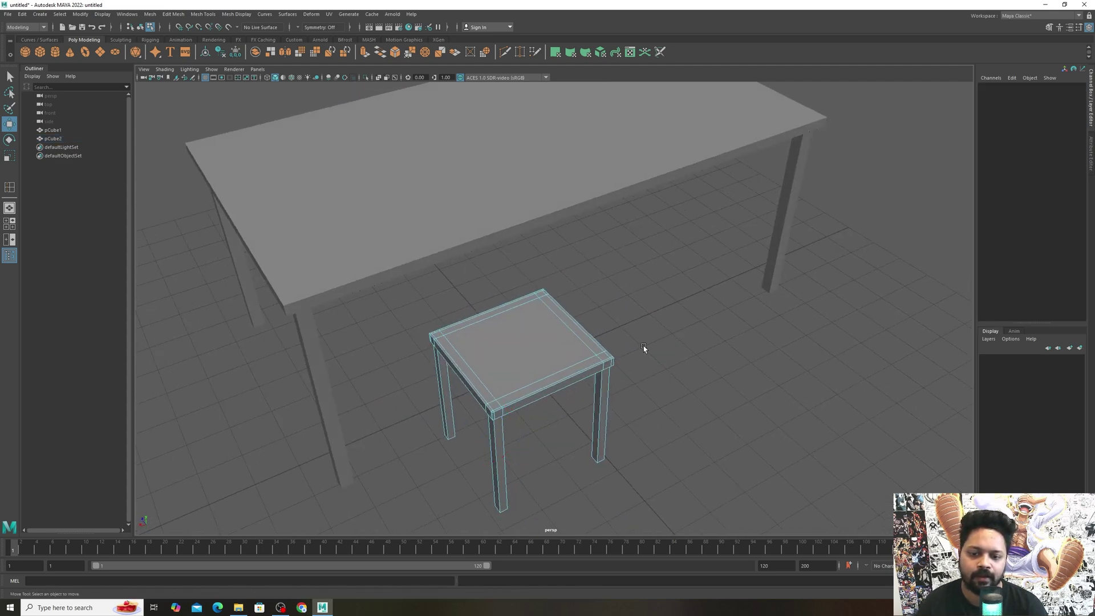
- Extrude the two small outermost corner faces on top of the seat, on the side away from the table, upward as backrest posts
{"action": "scroll", "coordinate": [548, 360], "scroll_direction": "up", "scroll_amount": 8}
{"action": "scroll", "coordinate": [576, 348], "scroll_direction": "up", "scroll_amount": 2}
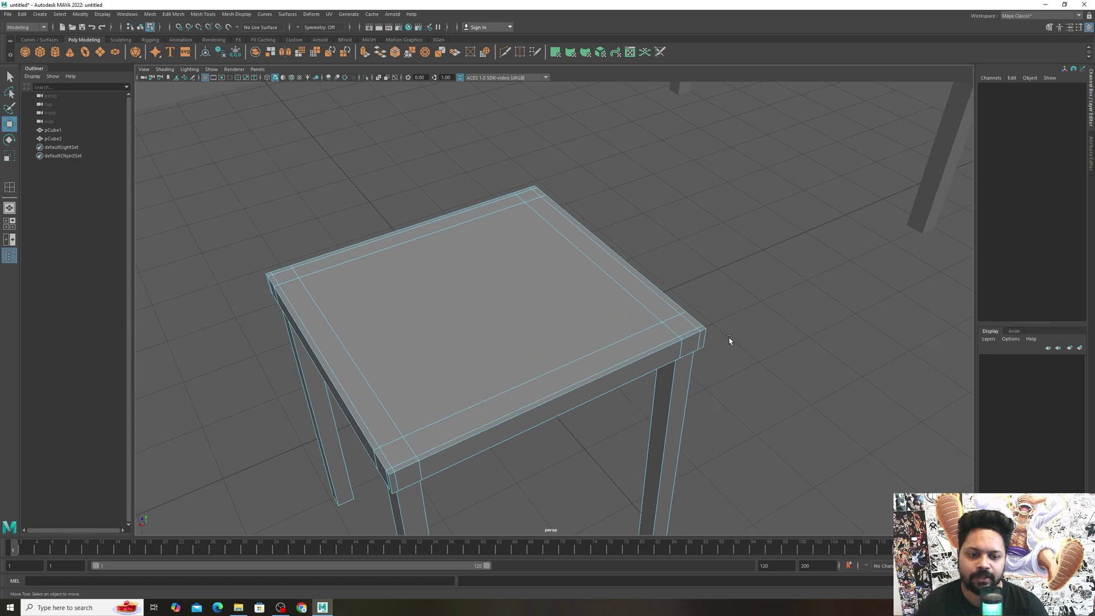
{"action": "left_click", "coordinate": [701, 328]}
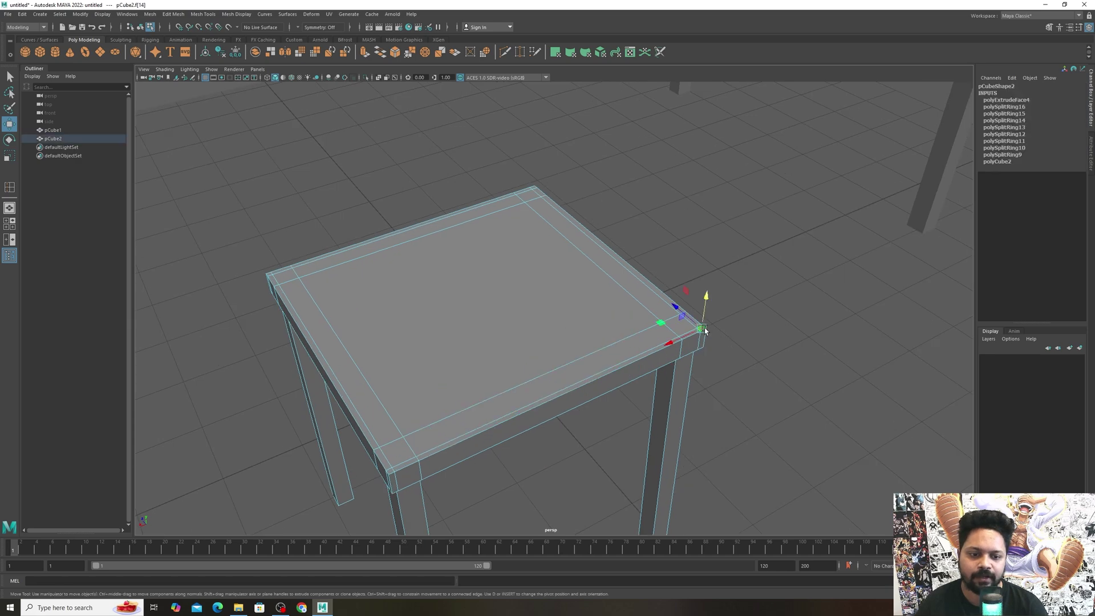
{"action": "double_click", "coordinate": [396, 474], "text": "shift"}
{"action": "left_click_drag", "start_coordinate": [563, 372], "coordinate": [594, 111], "text": "shift"}
{"action": "scroll", "coordinate": [597, 144], "scroll_direction": "down", "scroll_amount": 10}
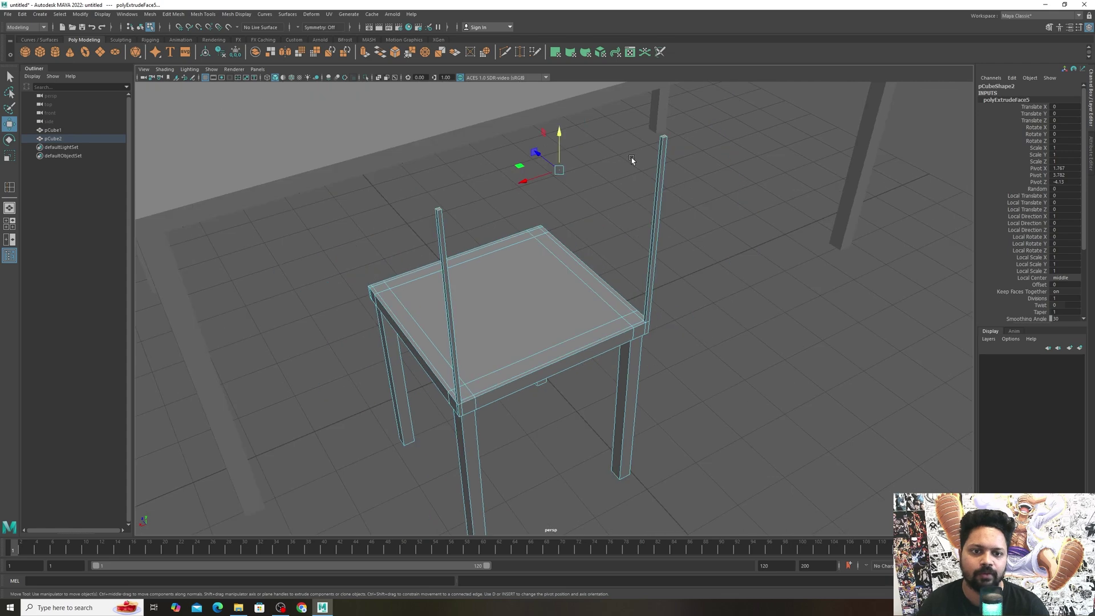
{"action": "left_click_drag", "start_coordinate": [635, 163], "coordinate": [520, 154], "text": "alt"}
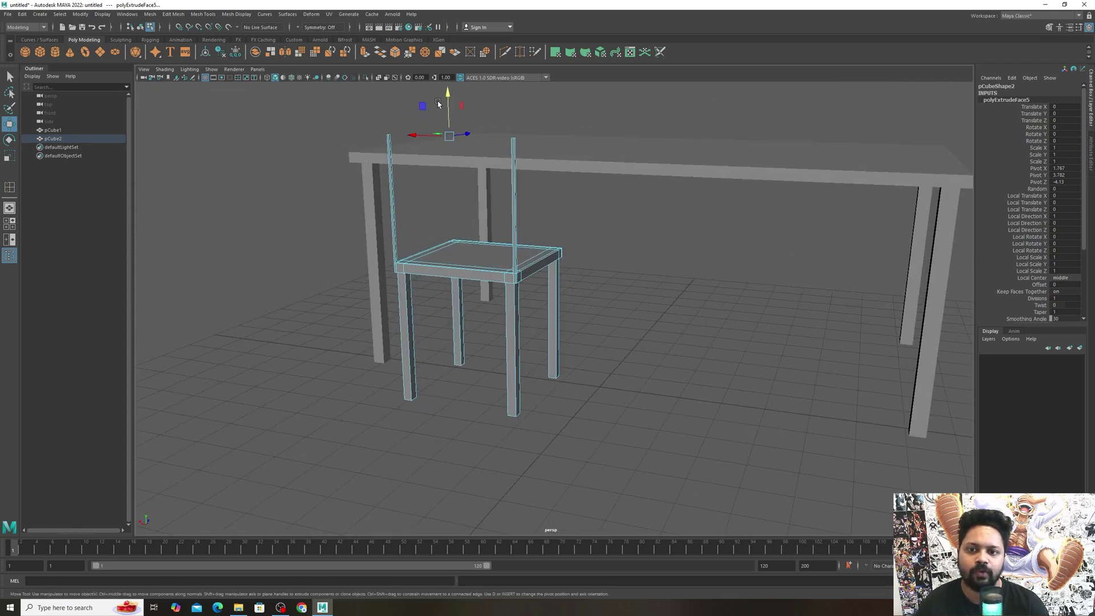
{"action": "mouse_move", "coordinate": [447, 102]}
{"action": "left_mouse_down"}
{"action": "mouse_move", "coordinate": [450, 80]}
{"action": "mouse_move", "coordinate": [449, 98]}
{"action": "left_mouse_up"}
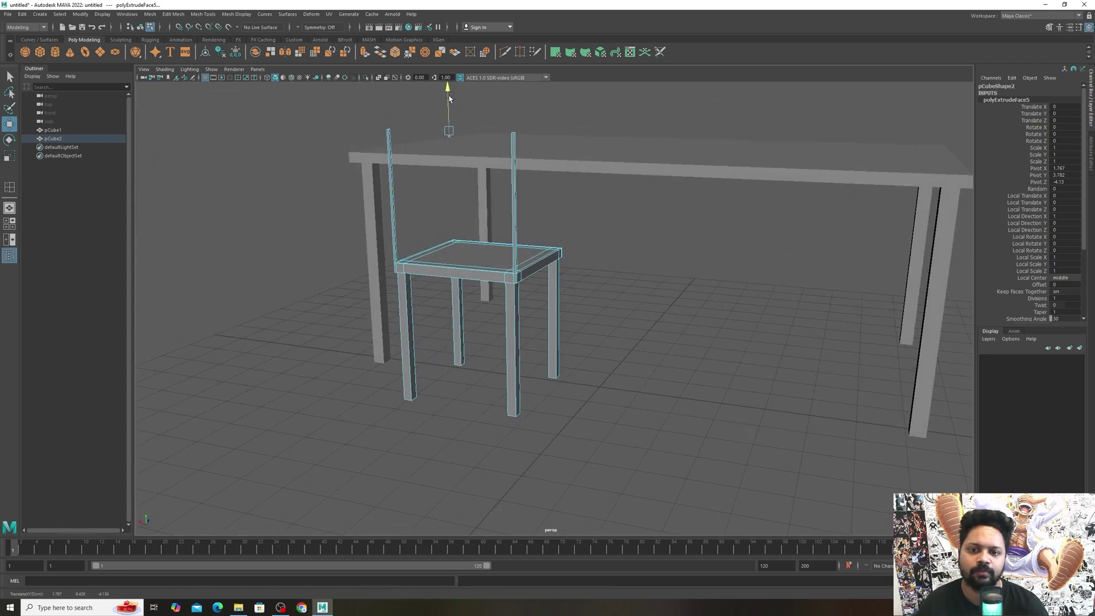
{"action": "left_click_drag", "start_coordinate": [469, 166], "coordinate": [522, 163], "text": "alt"}
- Reselect the whole chair in object mode
{"action": "left_click", "coordinate": [677, 231]}
{"action": "scroll", "coordinate": [575, 210], "scroll_direction": "up", "scroll_amount": 5}
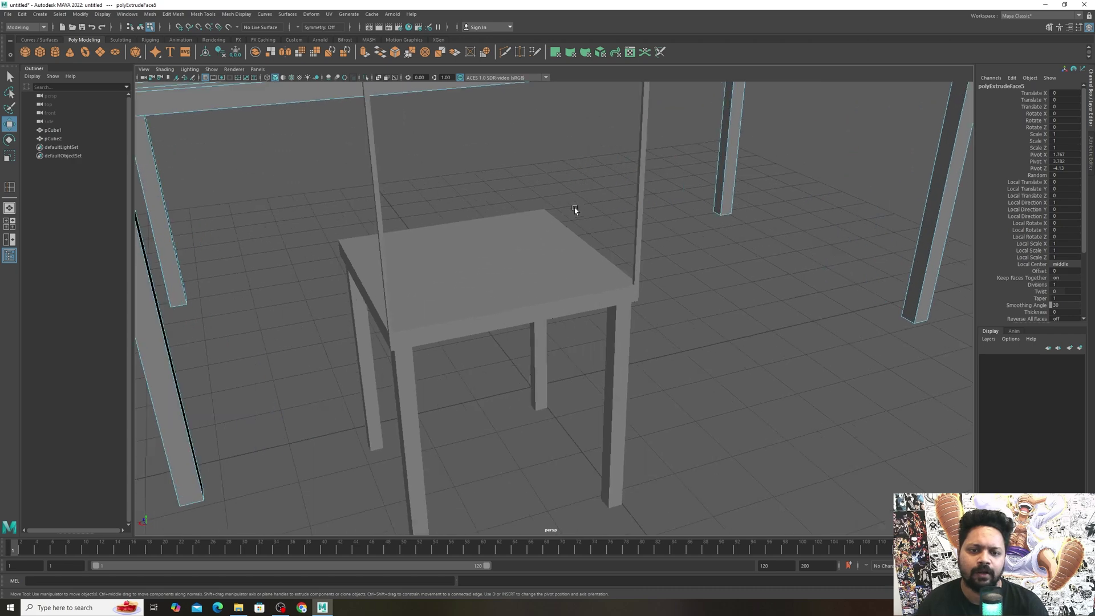
{"action": "scroll", "coordinate": [575, 210], "scroll_direction": "down", "scroll_amount": 5}
{"action": "left_click", "coordinate": [758, 231]}
{"action": "scroll", "coordinate": [650, 265], "scroll_direction": "up", "scroll_amount": 3}
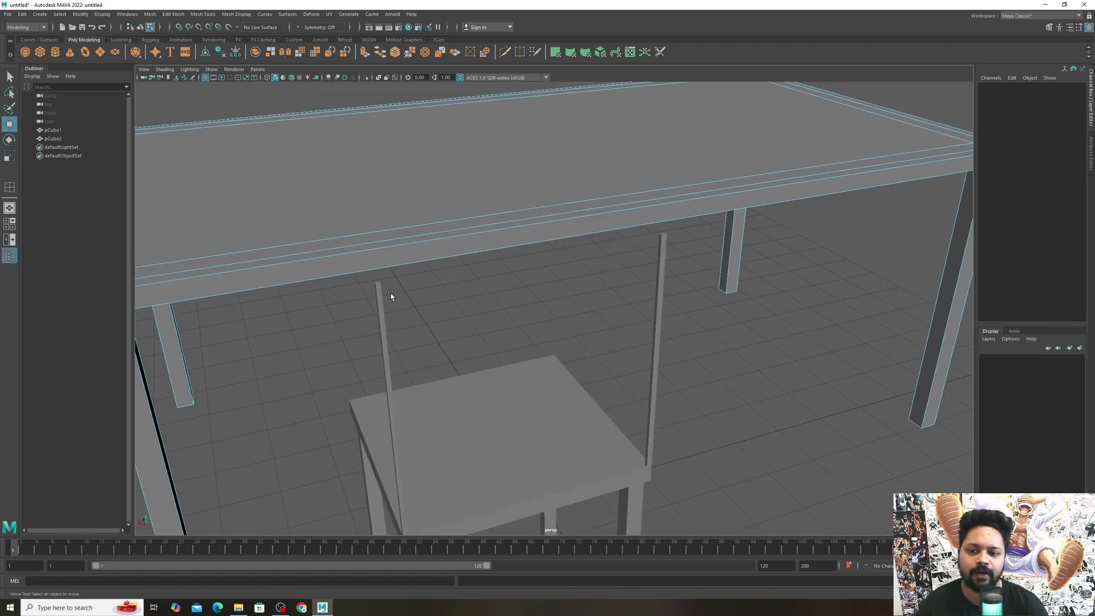
{"action": "key", "text": "ctrl+z"}
{"action": "right_click_drag", "start_coordinate": [662, 256], "coordinate": [712, 212]}
{"action": "left_click", "coordinate": [664, 255]}
{"action": "key", "text": "f"}
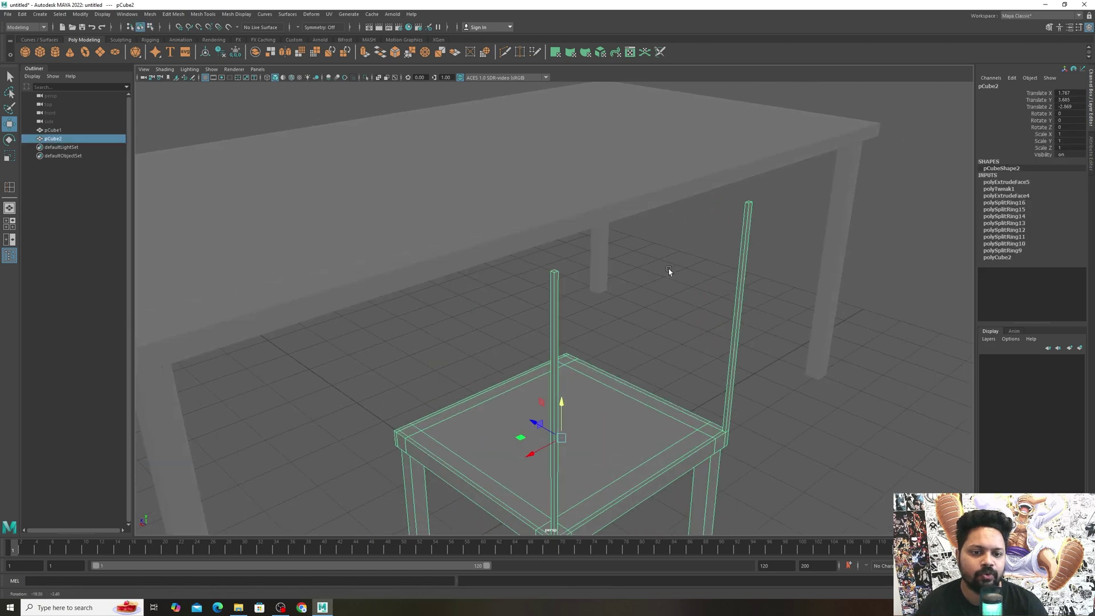
{"action": "right_click_drag", "start_coordinate": [747, 206], "coordinate": [744, 235]}
{"action": "left_click", "coordinate": [742, 261]}
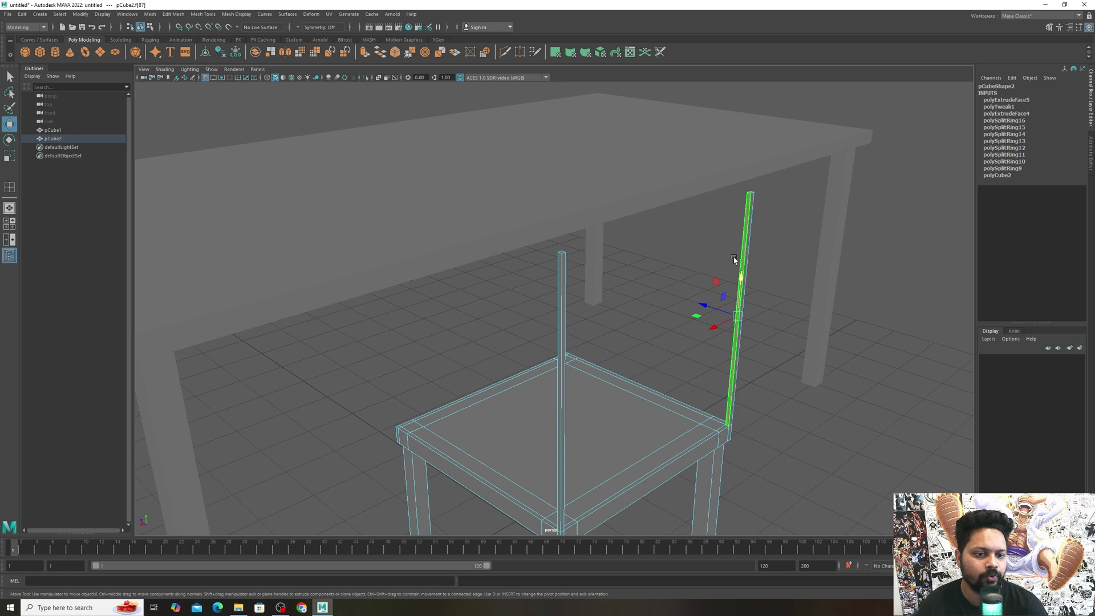
{"action": "left_click", "coordinate": [757, 226]}
{"action": "left_click_drag", "start_coordinate": [757, 226], "coordinate": [771, 328], "text": "alt"}
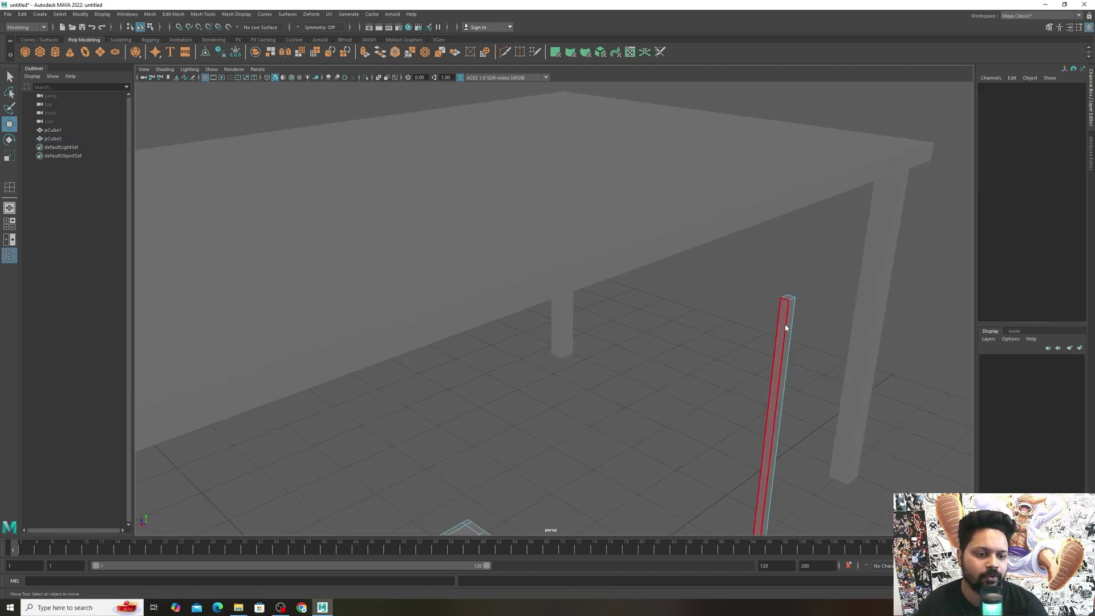
- Insert an edge loop just below the top of one backrest post
{"action": "right_click_drag", "start_coordinate": [785, 327], "coordinate": [829, 290]}
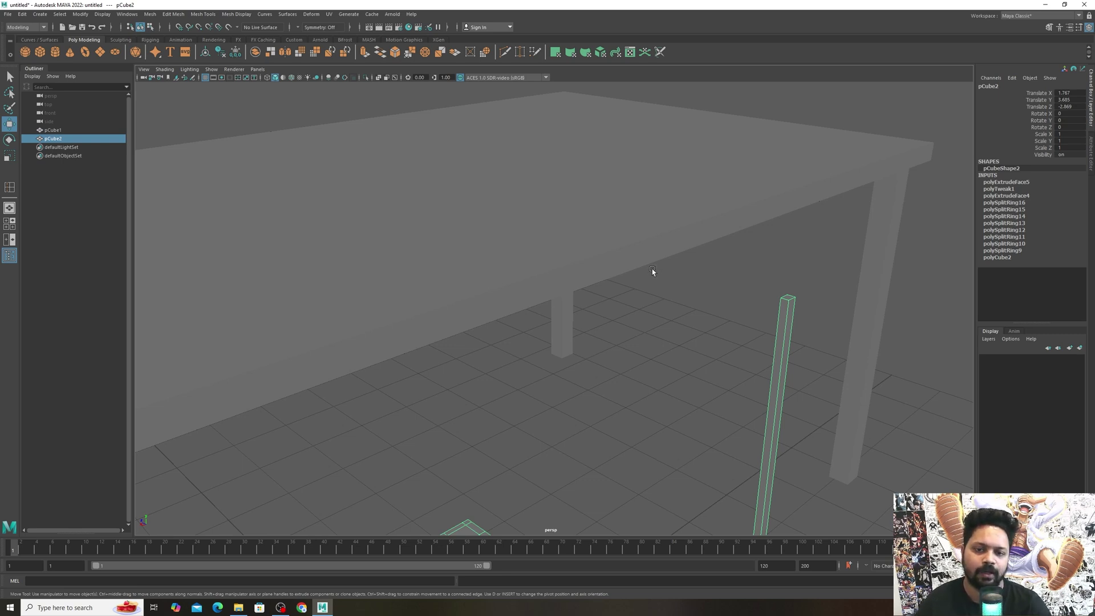
{"action": "left_click", "coordinate": [203, 14]}
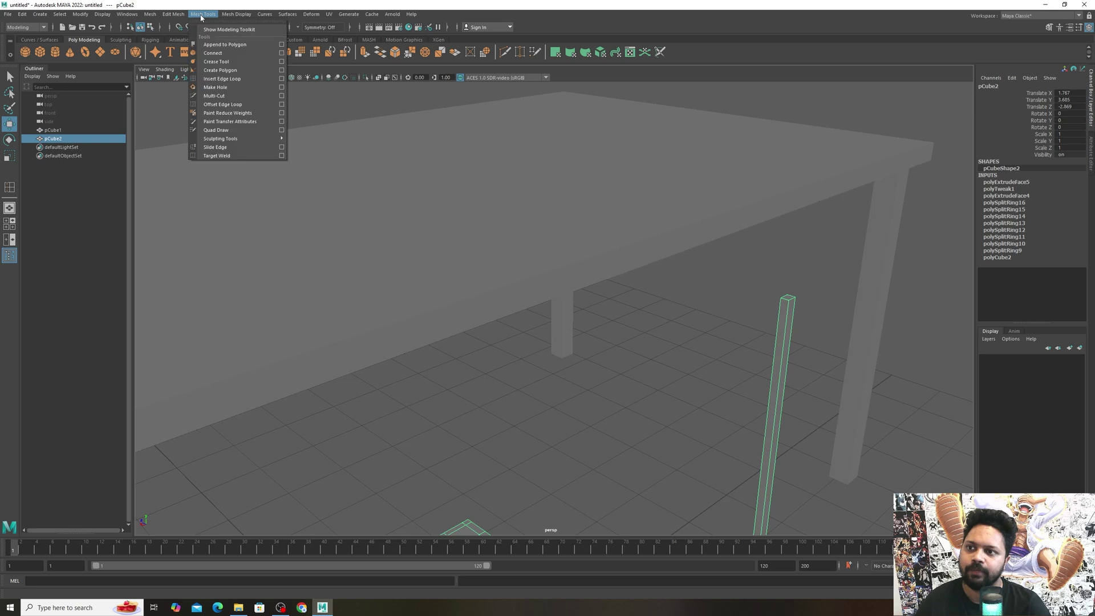
{"action": "left_click", "coordinate": [228, 79]}
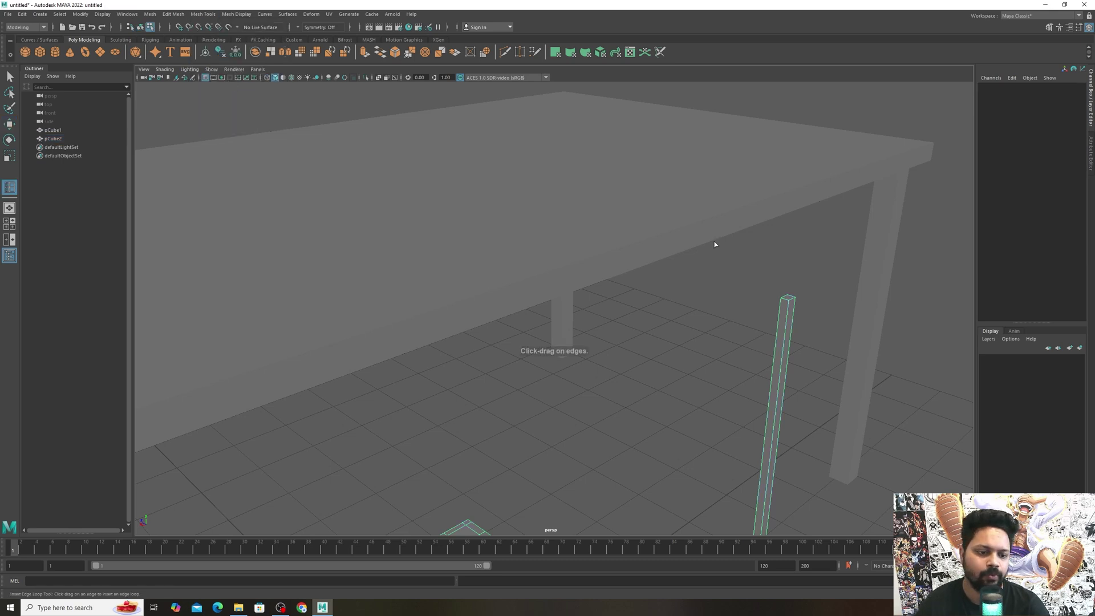
{"action": "left_click", "coordinate": [787, 314]}
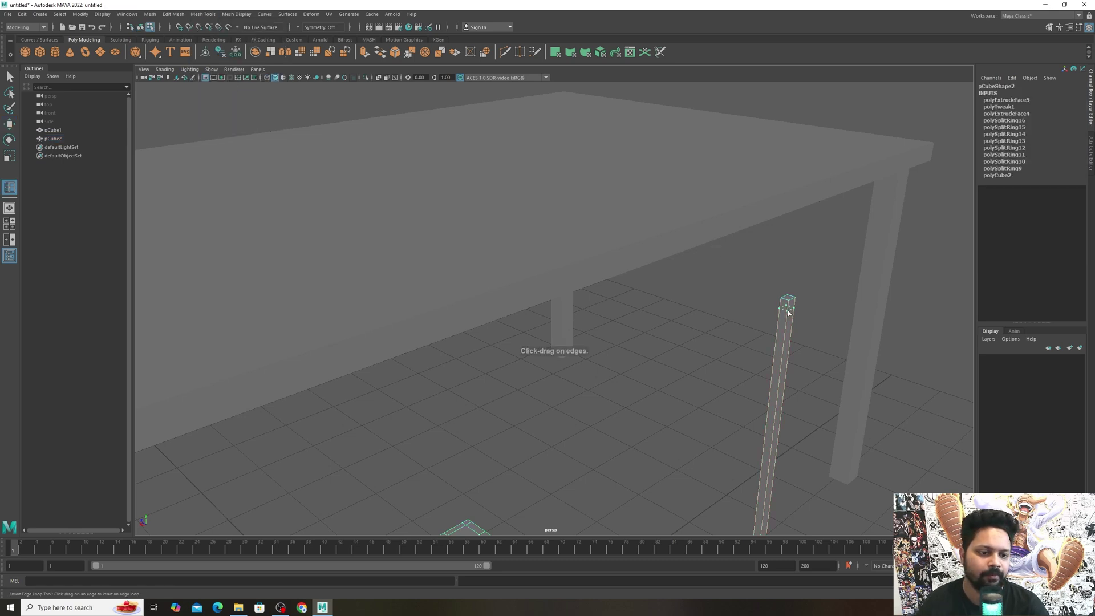
{"action": "left_click", "coordinate": [787, 313]}
{"action": "mouse_move", "coordinate": [833, 323]}
{"action": "left_mouse_down", "text": "alt"}
{"action": "mouse_move", "coordinate": [800, 323]}
{"action": "mouse_move", "coordinate": [814, 318]}
{"action": "left_mouse_up", "text": "alt"}
{"action": "key", "text": "w"}
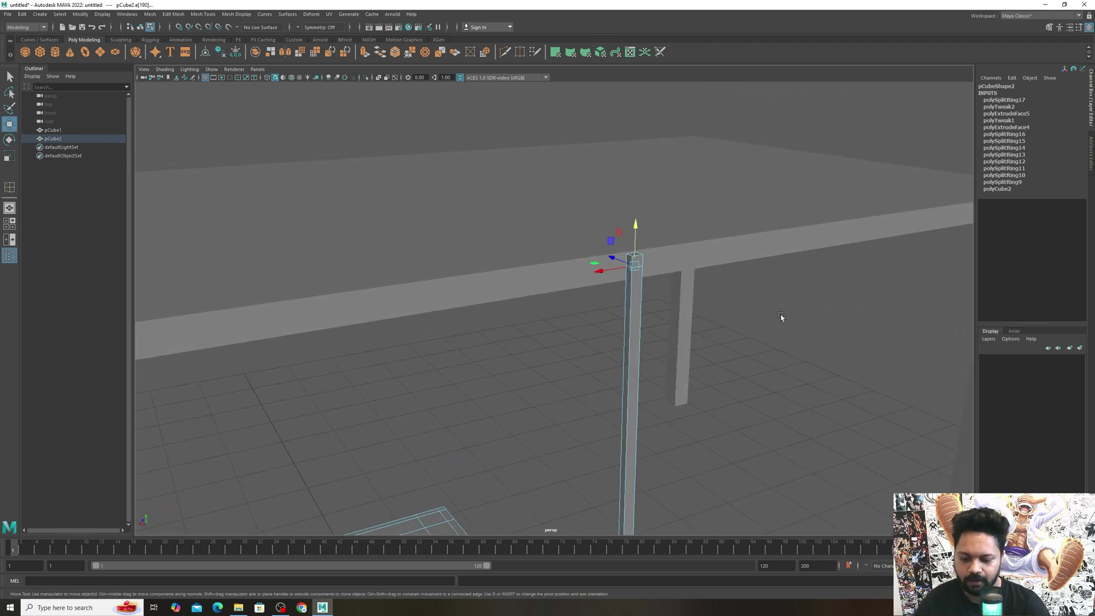
- Extrude the small inner face at the top of that post across to the opposite post as the backrest's top rail
{"action": "right_click_drag", "start_coordinate": [633, 268], "coordinate": [628, 264]}
{"action": "left_click", "coordinate": [628, 260]}
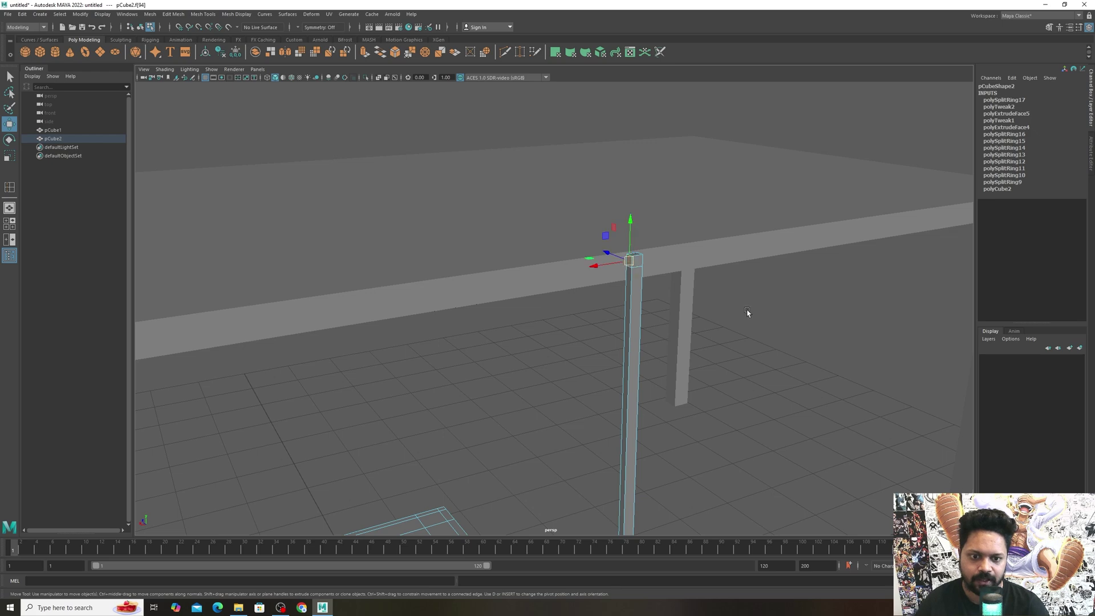
{"action": "left_click_drag", "start_coordinate": [747, 312], "coordinate": [199, 262], "text": "alt"}
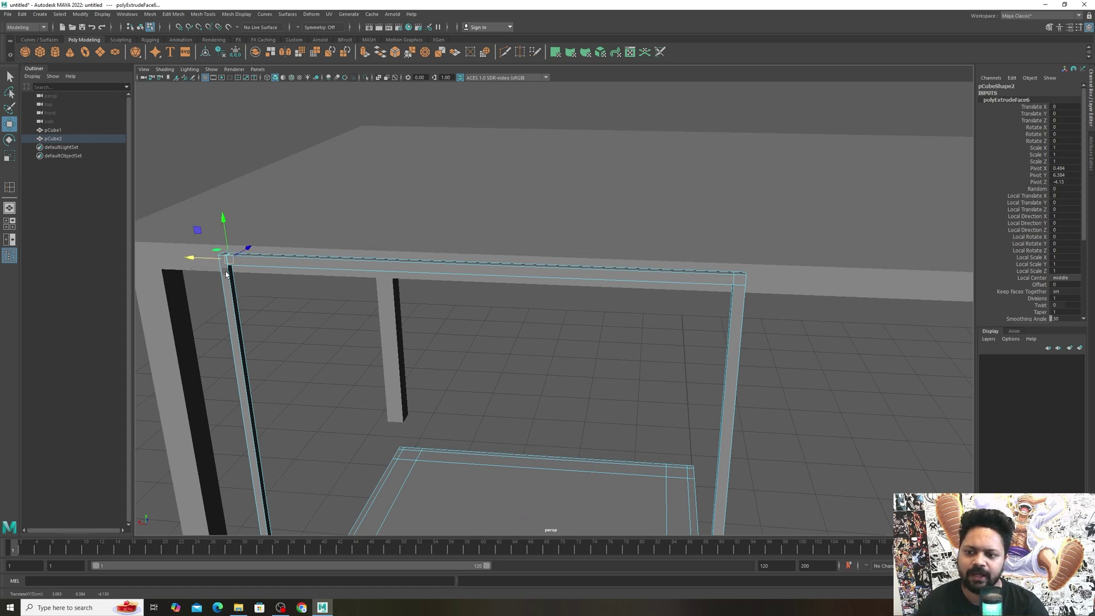
{"action": "scroll", "coordinate": [221, 267], "scroll_direction": "up", "scroll_amount": 5}
{"action": "scroll", "coordinate": [611, 320], "scroll_direction": "down", "scroll_amount": 5}
{"action": "middle_click_drag", "start_coordinate": [611, 320], "coordinate": [580, 317], "text": "alt"}
{"action": "left_click_drag", "start_coordinate": [557, 309], "coordinate": [554, 310]}
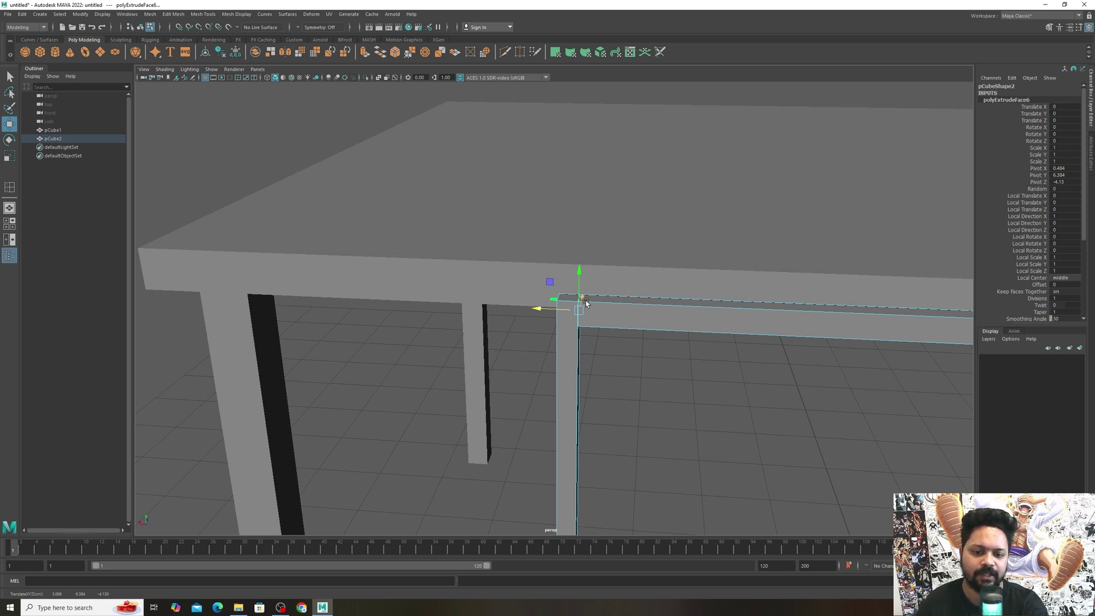
- Set the Insert Edge Loop tool to multiple edge loops with 16 loops and divide the backrest's top rail with them
{"action": "scroll", "coordinate": [753, 418], "scroll_direction": "down", "scroll_amount": 2}
{"action": "left_click_drag", "start_coordinate": [753, 418], "coordinate": [640, 352], "text": "alt"}
{"action": "scroll", "coordinate": [622, 326], "scroll_direction": "down", "scroll_amount": 3}
{"action": "scroll", "coordinate": [640, 352], "scroll_direction": "down", "scroll_amount": 4}
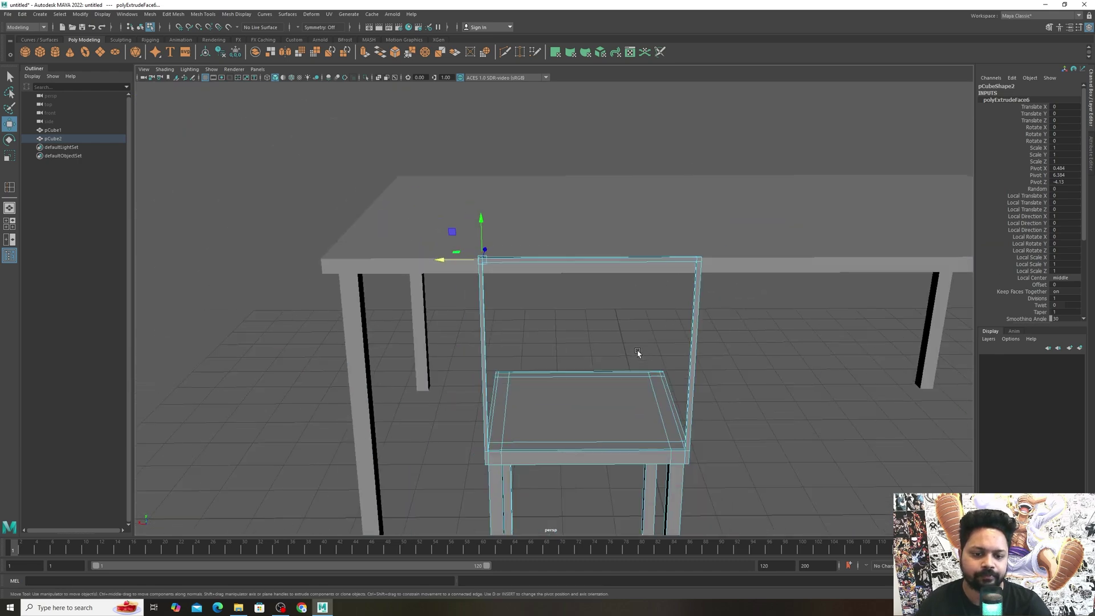
{"action": "left_click_drag", "start_coordinate": [637, 391], "coordinate": [645, 307], "text": "alt"}
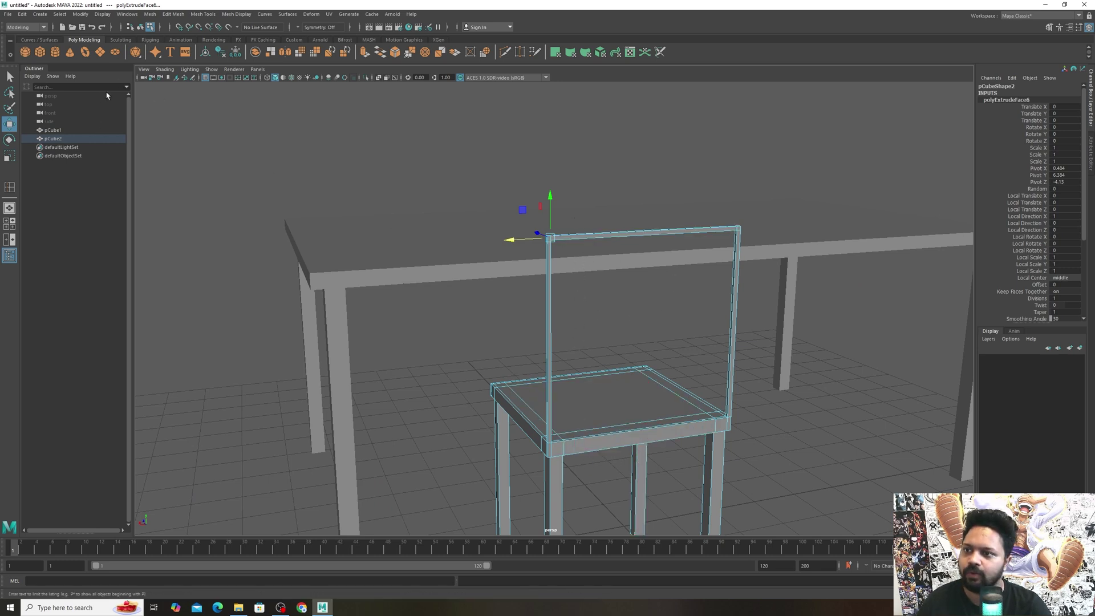
{"action": "left_click", "coordinate": [198, 14]}
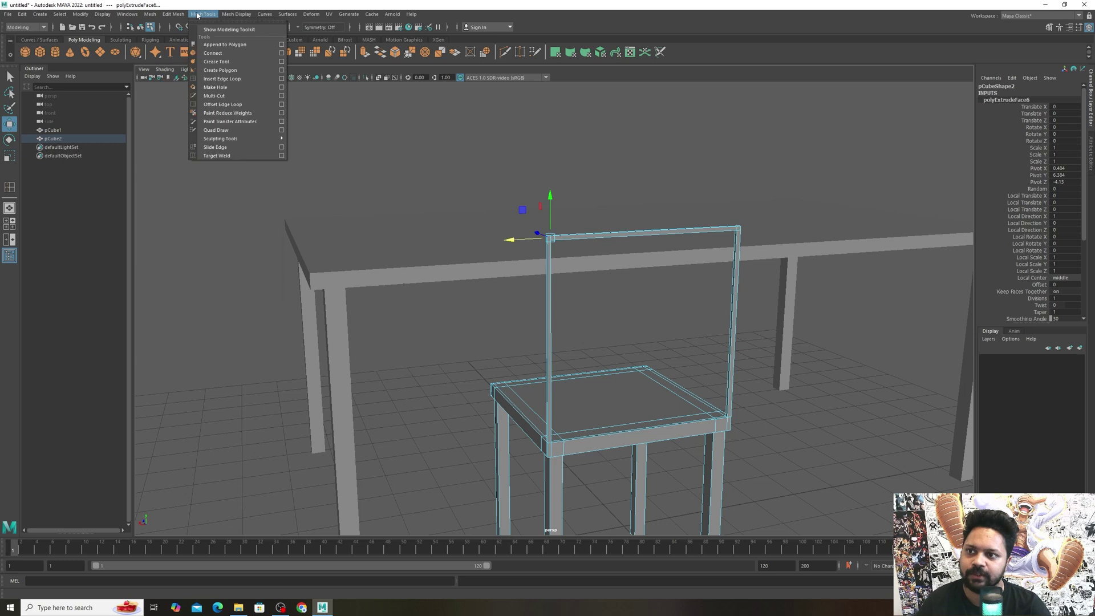
{"action": "left_click", "coordinate": [281, 79]}
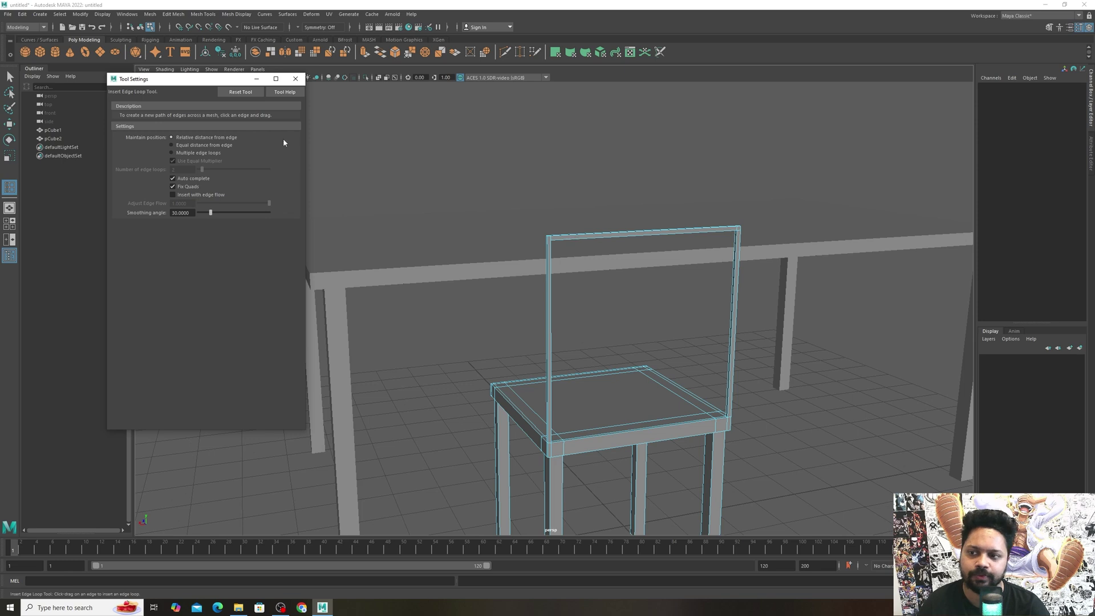
{"action": "left_click", "coordinate": [172, 153]}
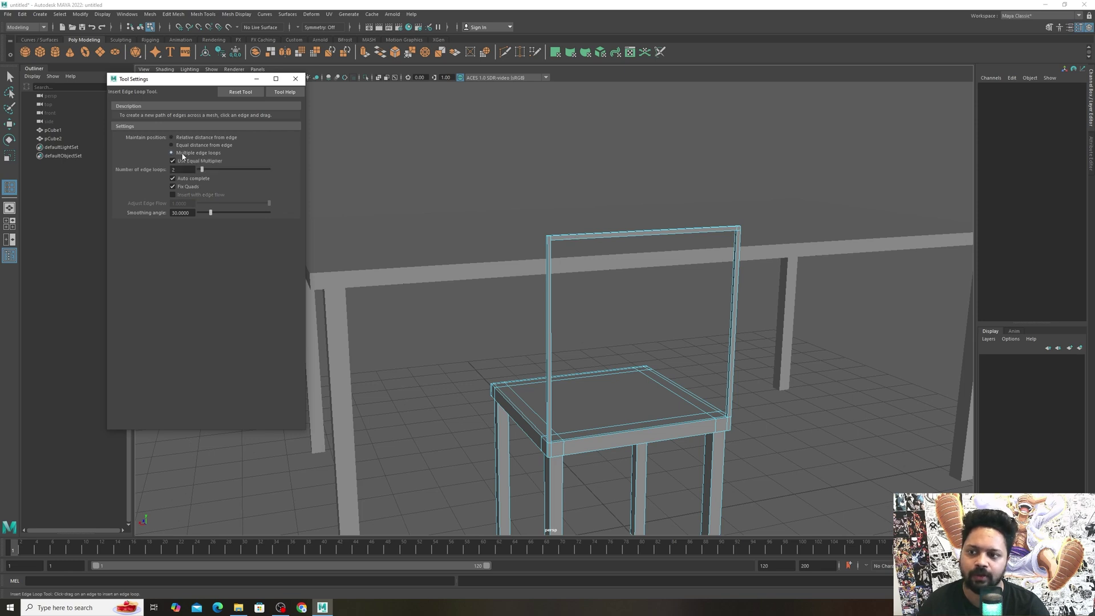
{"action": "left_click_drag", "start_coordinate": [185, 169], "coordinate": [135, 169]}
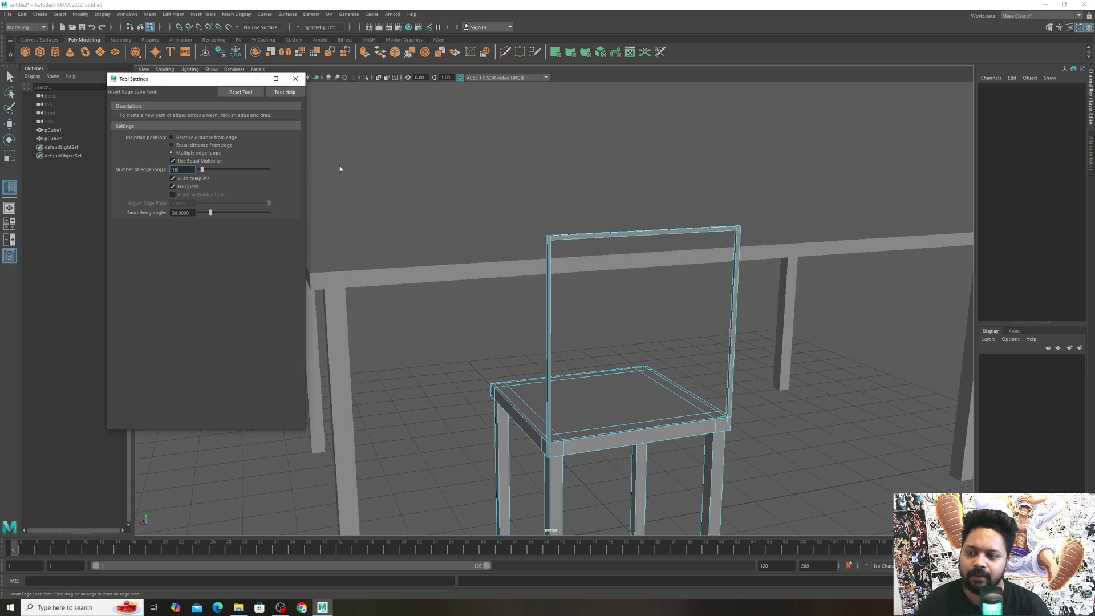
{"action": "left_click", "coordinate": [257, 79]}
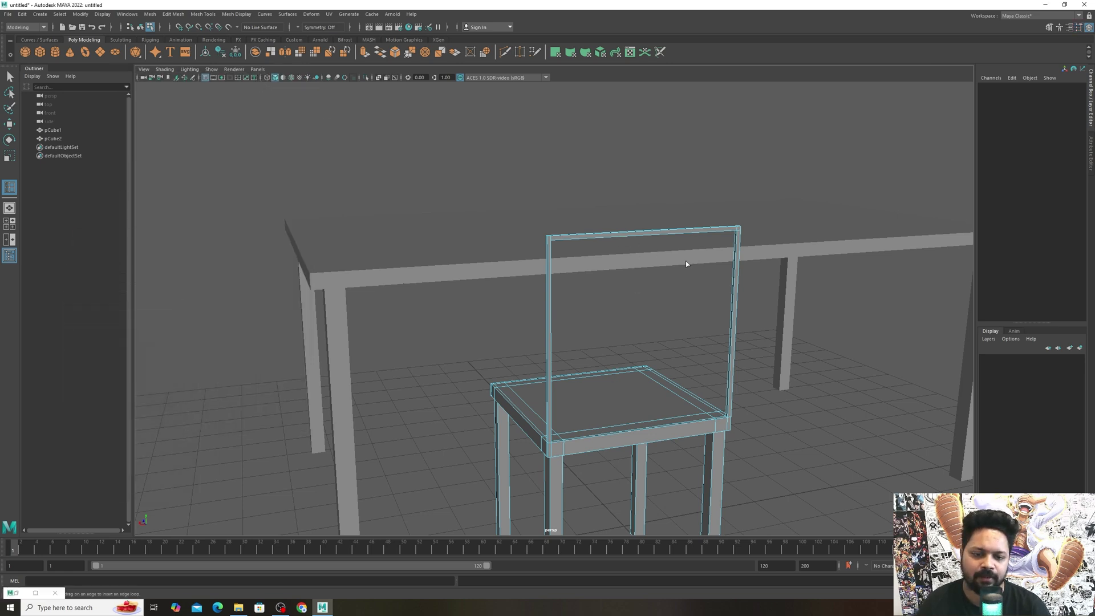
{"action": "left_click", "coordinate": [618, 234]}
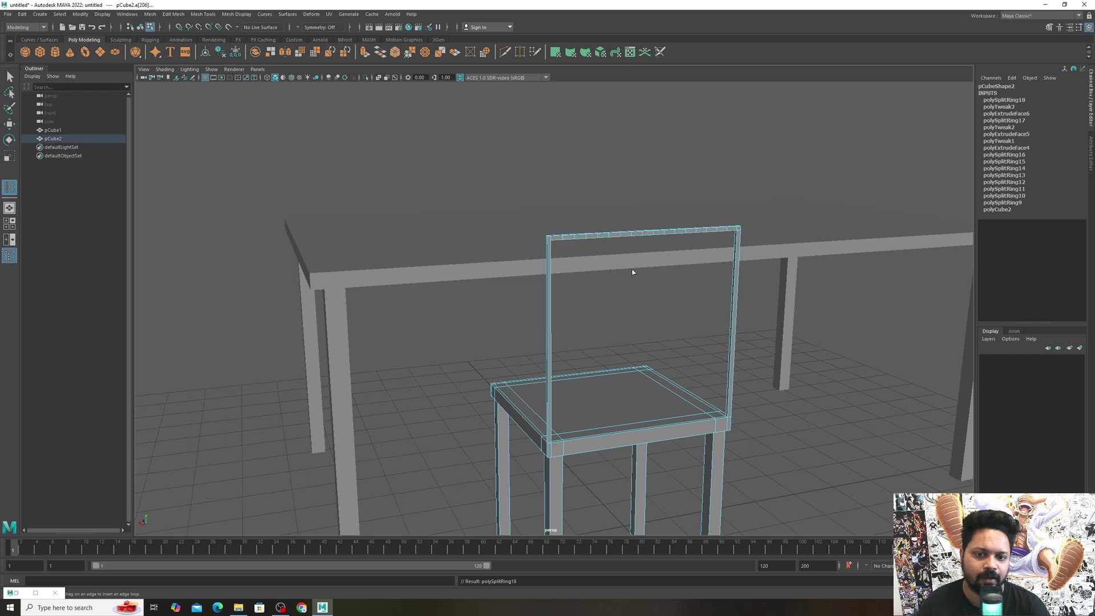
- Extrude eight alternate faces on the underside of the backrest's top rail down to the seat as vertical slats, then return to object mode
{"action": "left_click_drag", "start_coordinate": [633, 269], "coordinate": [618, 238], "text": "alt"}
{"action": "key", "text": "w"}
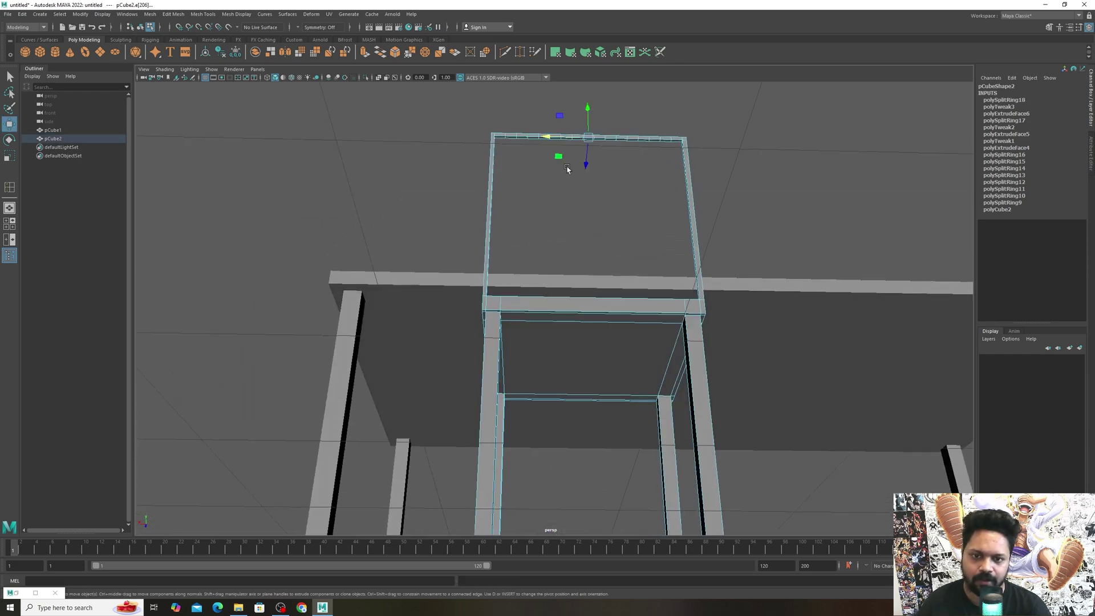
{"action": "middle_click_drag", "start_coordinate": [502, 152], "coordinate": [493, 228], "text": "alt"}
{"action": "scroll", "coordinate": [492, 227], "scroll_direction": "up", "scroll_amount": 5}
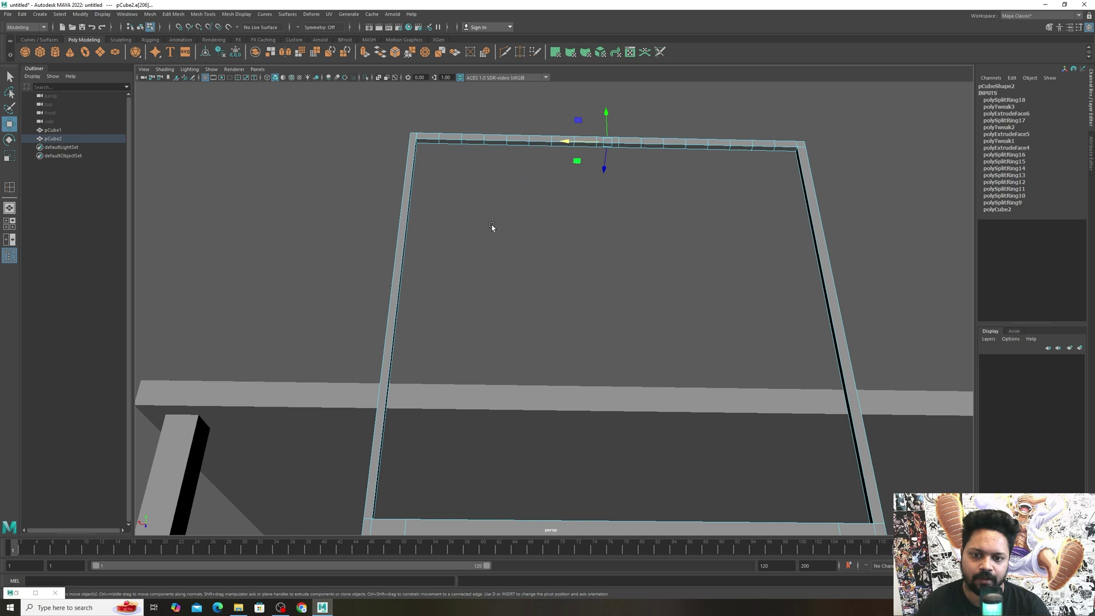
{"action": "right_click_drag", "start_coordinate": [465, 147], "coordinate": [463, 140]}
{"action": "left_click", "coordinate": [447, 142]}
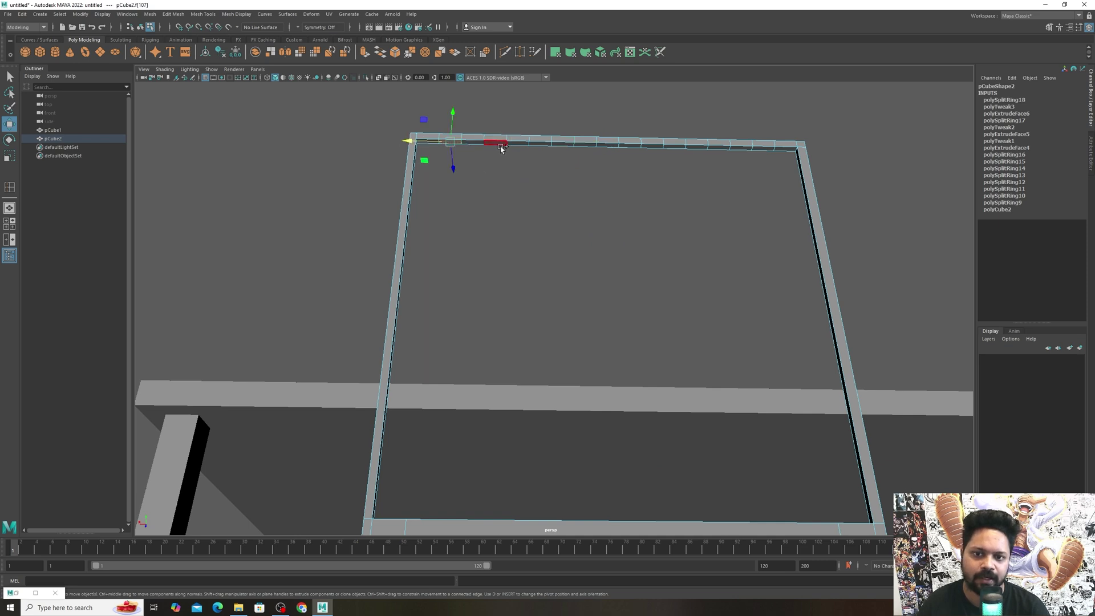
{"action": "left_click", "coordinate": [496, 145], "text": "shift"}
{"action": "left_click", "coordinate": [541, 145], "text": "shift"}
{"action": "left_click", "coordinate": [583, 147], "text": "shift"}
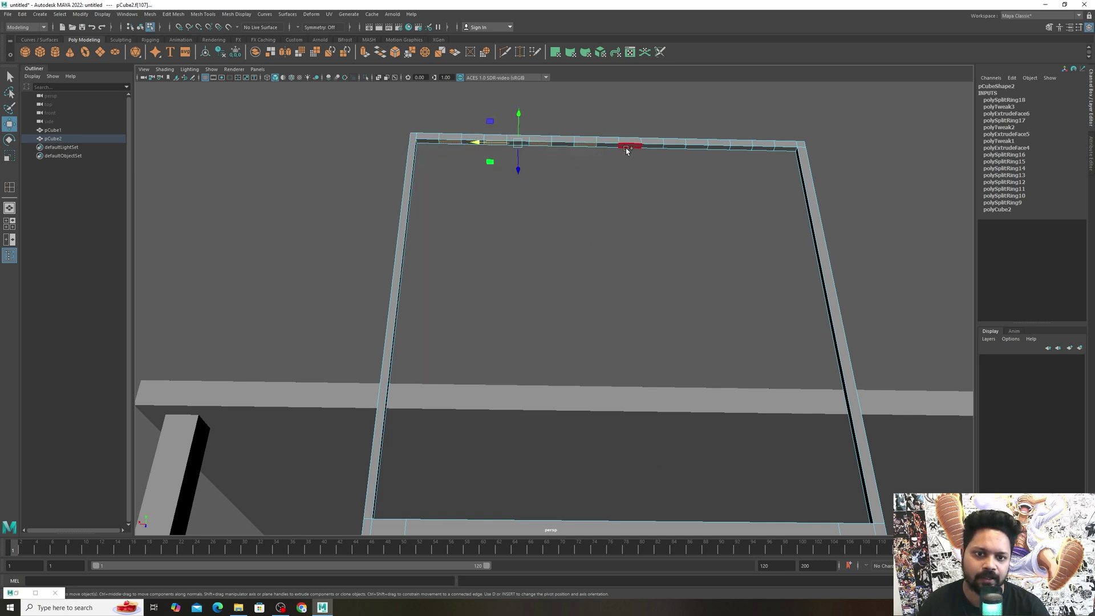
{"action": "left_click", "coordinate": [628, 148], "text": "shift"}
{"action": "left_click", "coordinate": [671, 149], "text": "shift"}
{"action": "left_click", "coordinate": [714, 150], "text": "shift"}
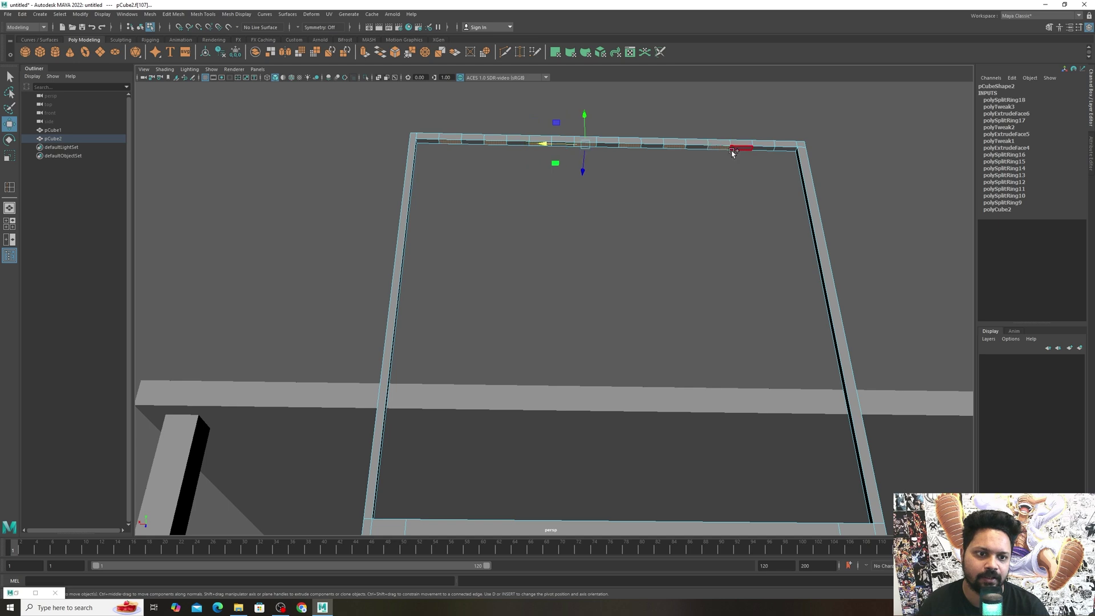
{"action": "left_click", "coordinate": [740, 150], "text": "shift"}
{"action": "left_click", "coordinate": [762, 150], "text": "shift"}
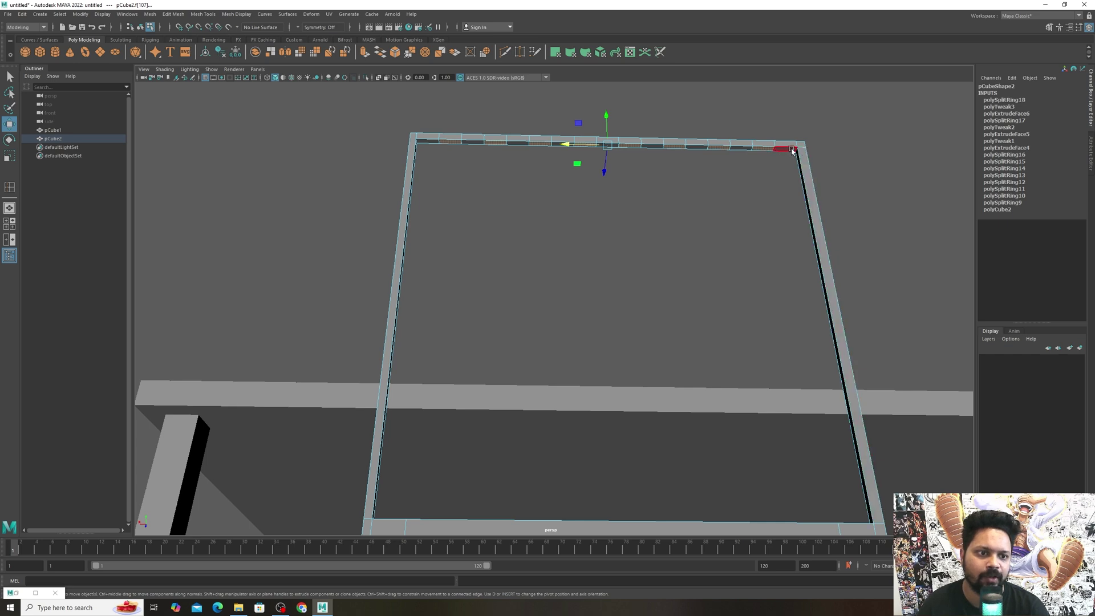
{"action": "scroll", "coordinate": [626, 172], "scroll_direction": "down", "scroll_amount": 3}
{"action": "left_click_drag", "start_coordinate": [626, 194], "coordinate": [609, 232], "text": "alt"}
{"action": "middle_click_drag", "start_coordinate": [615, 284], "coordinate": [599, 213], "text": "alt"}
{"action": "left_click_drag", "start_coordinate": [599, 214], "coordinate": [605, 446], "text": "alt"}
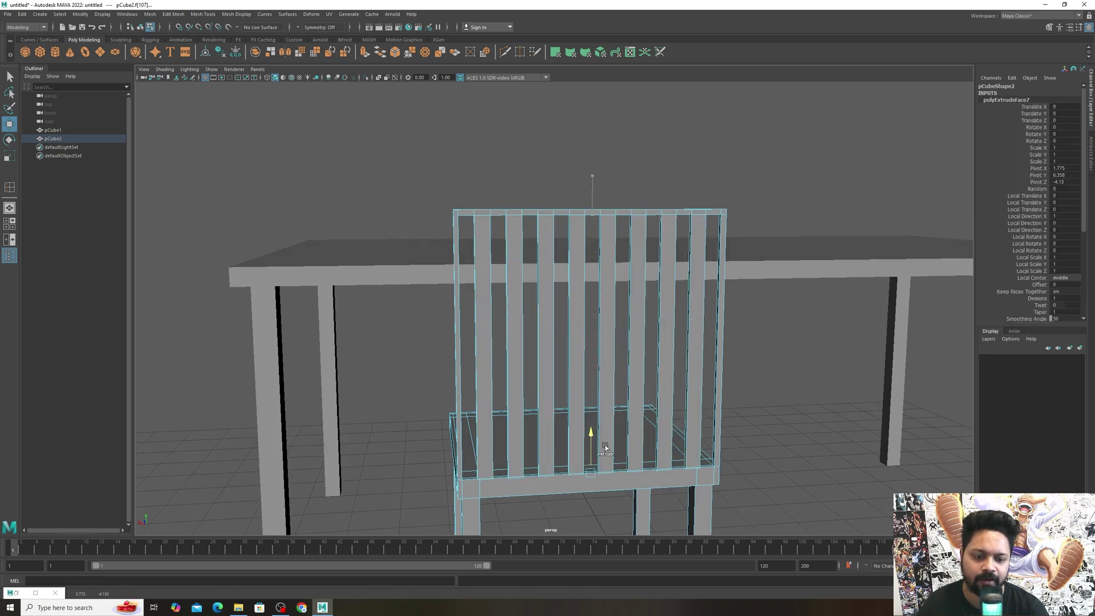
{"action": "left_click_drag", "start_coordinate": [777, 405], "coordinate": [809, 408], "text": "alt"}
{"action": "right_click_drag", "start_coordinate": [518, 422], "coordinate": [562, 359]}
- Try to extrude the narrow strip faces at the two front seat corners upward as armrest posts
{"action": "middle_click_drag", "start_coordinate": [530, 403], "coordinate": [535, 320], "text": "alt"}
{"action": "left_click_drag", "start_coordinate": [535, 320], "coordinate": [529, 371], "text": "alt"}
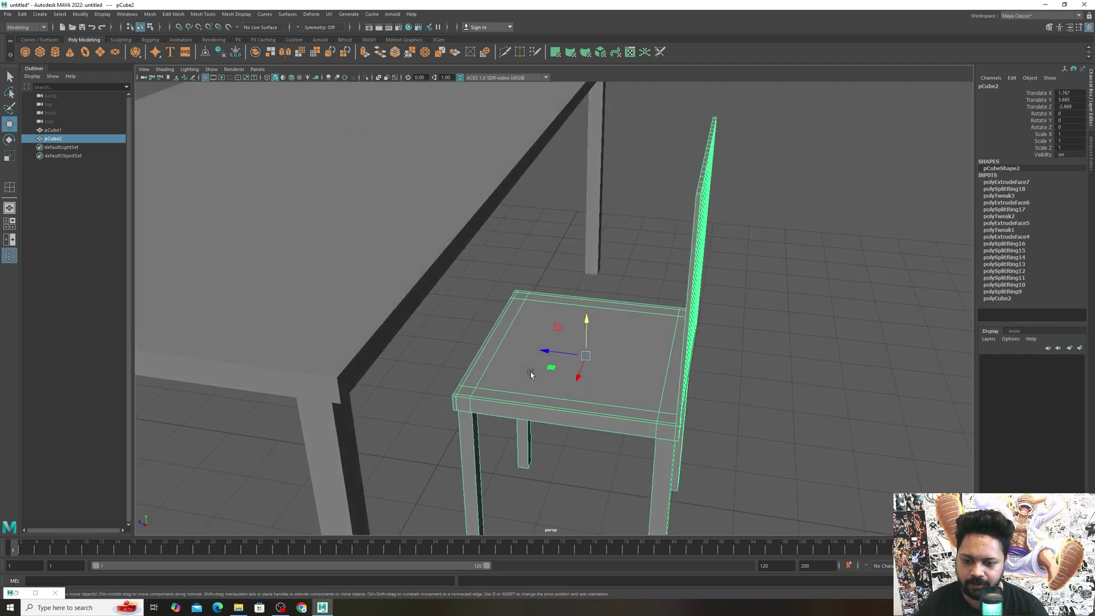
{"action": "scroll", "coordinate": [459, 399], "scroll_direction": "up", "scroll_amount": 4}
{"action": "middle_click_drag", "start_coordinate": [457, 402], "coordinate": [457, 316], "text": "alt"}
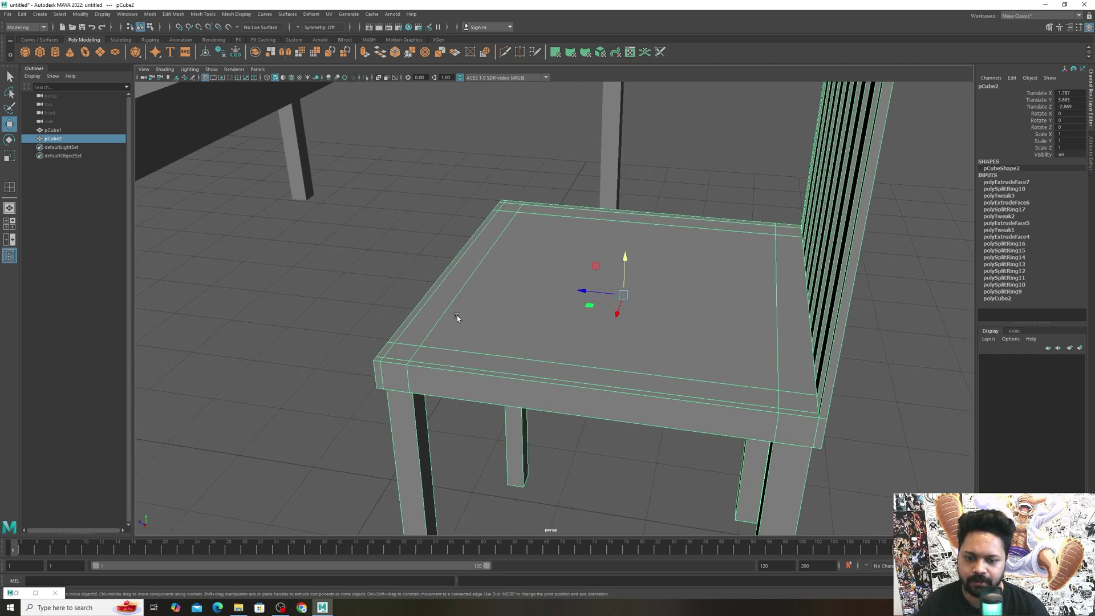
{"action": "right_click_drag", "start_coordinate": [385, 346], "coordinate": [389, 373]}
{"action": "left_click", "coordinate": [381, 351]}
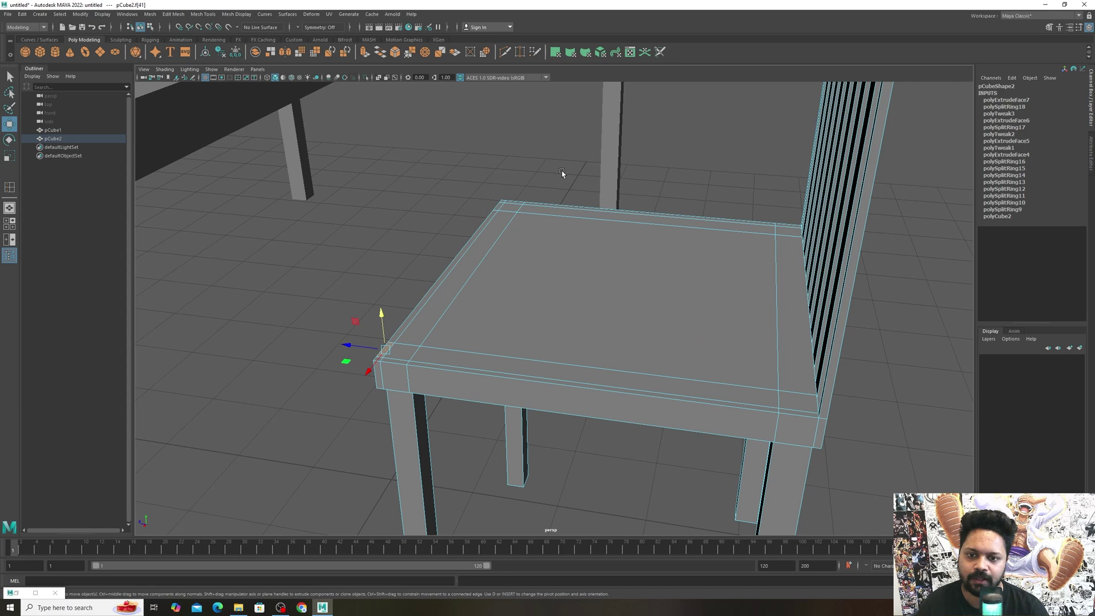
{"action": "left_click", "coordinate": [499, 205], "text": "shift"}
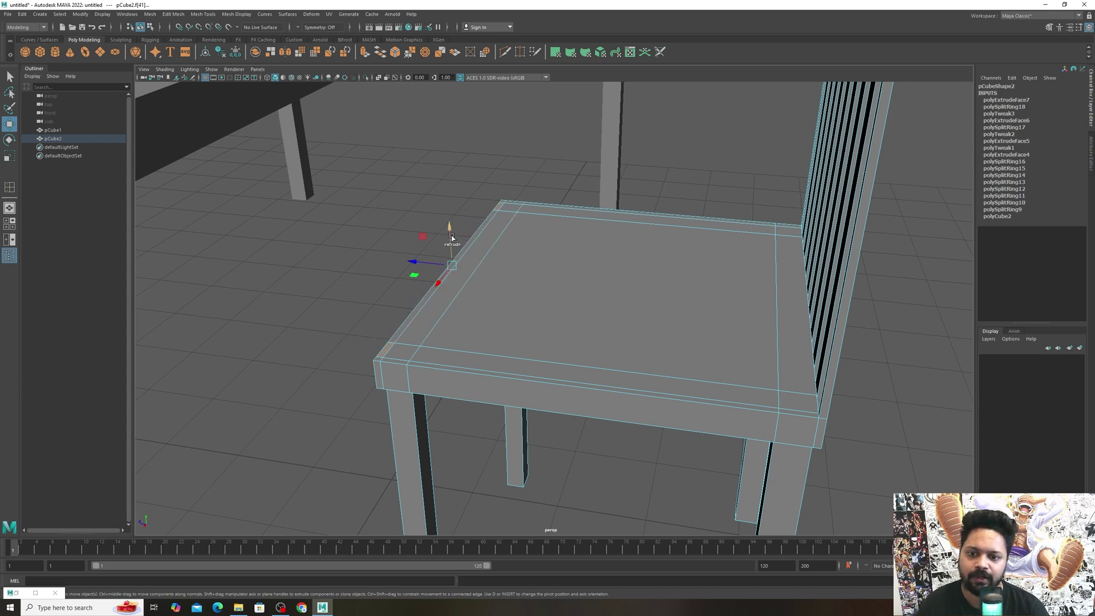
{"action": "key", "text": "ctrl+e"}
{"action": "left_click_drag", "start_coordinate": [451, 235], "coordinate": [451, 141]}
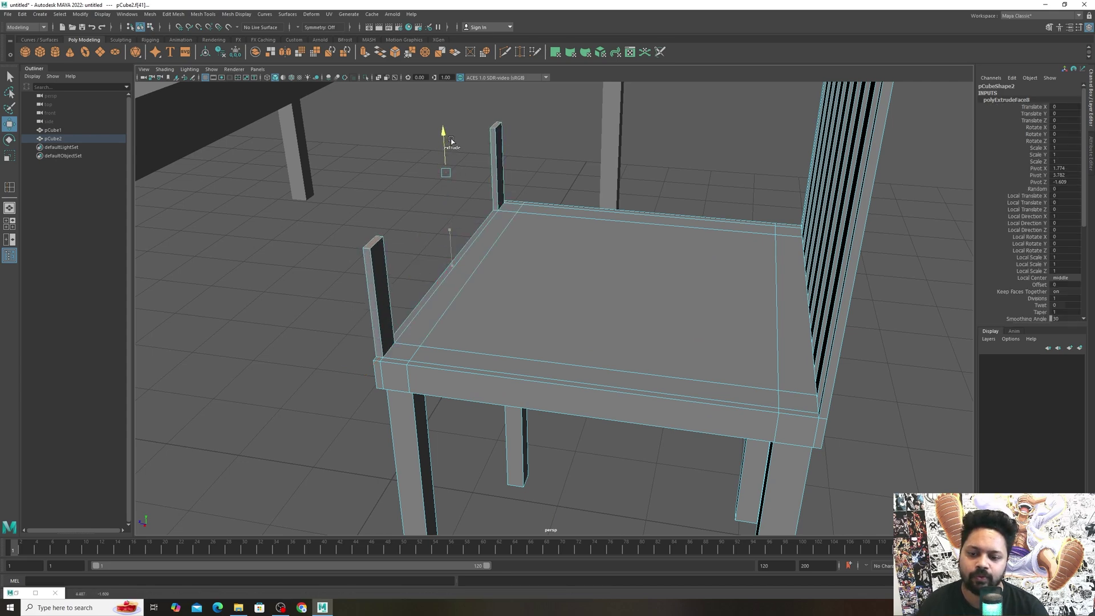
{"action": "key", "text": "ctrl+z"}
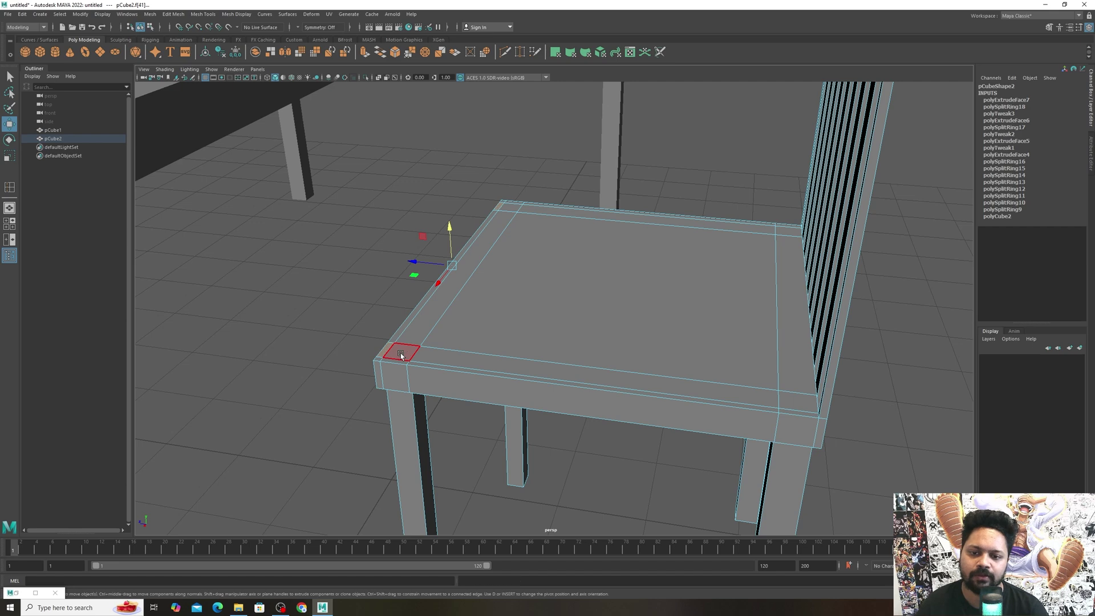
- Extrude the wider inner faces at the two front seat corners upward as armrest posts
{"action": "left_click", "coordinate": [400, 353]}
{"action": "left_click", "coordinate": [516, 202], "text": "shift"}
{"action": "key", "text": "ctrl+e"}
{"action": "left_click_drag", "start_coordinate": [463, 240], "coordinate": [467, 166]}
{"action": "left_click", "coordinate": [587, 248]}
- Try to insert an edge loop near the top of one armrest post with the Insert Edge Loop tool
{"action": "left_click_drag", "start_coordinate": [590, 250], "coordinate": [542, 251], "text": "alt"}
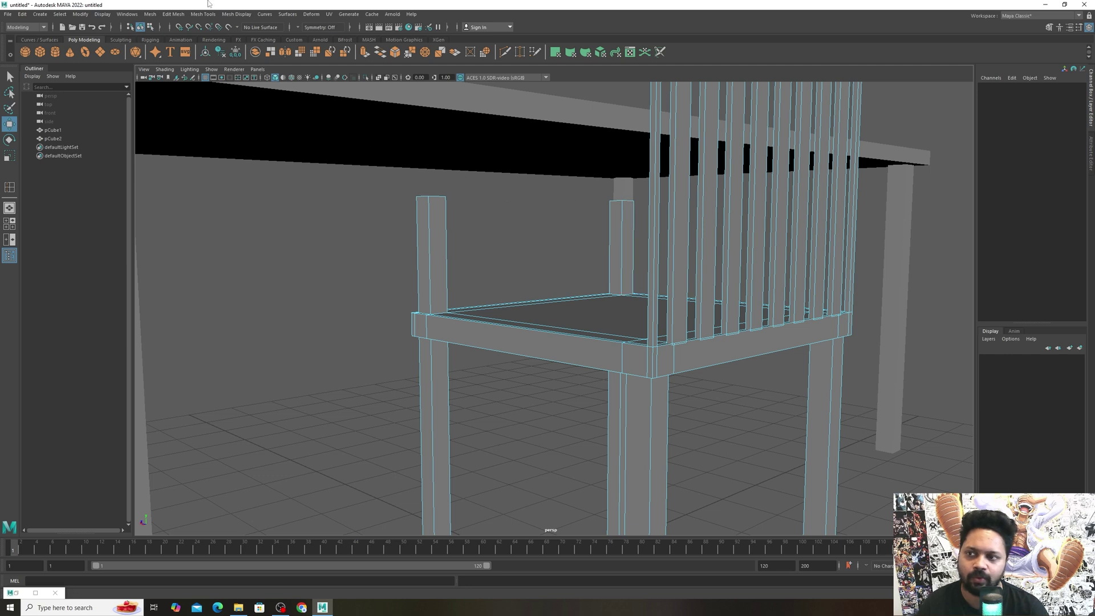
{"action": "left_click", "coordinate": [192, 14]}
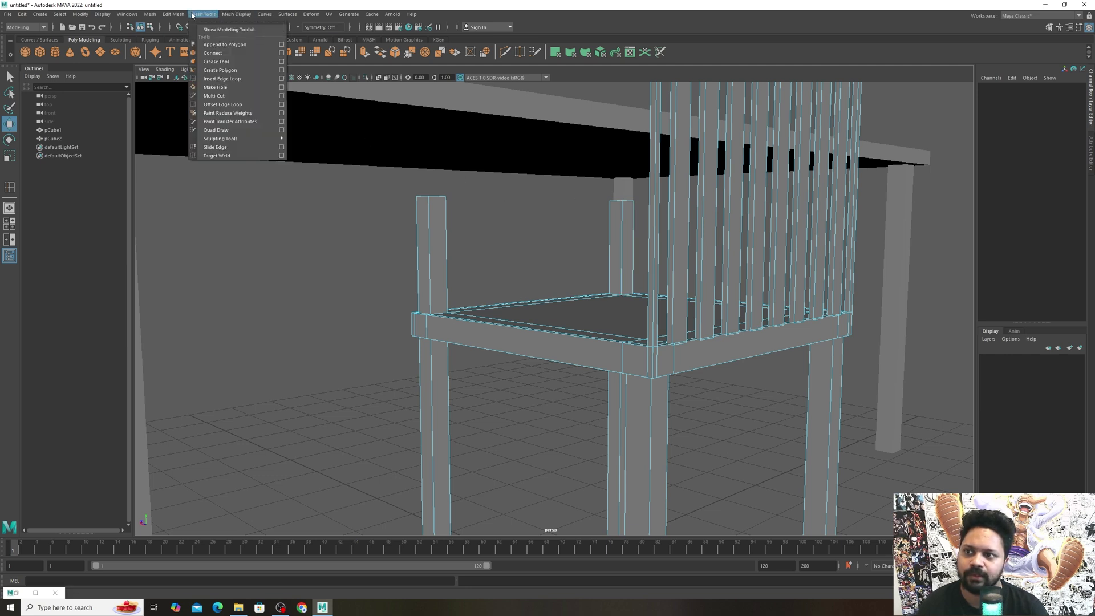
{"action": "left_click", "coordinate": [222, 79]}
{"action": "left_click", "coordinate": [428, 214]}
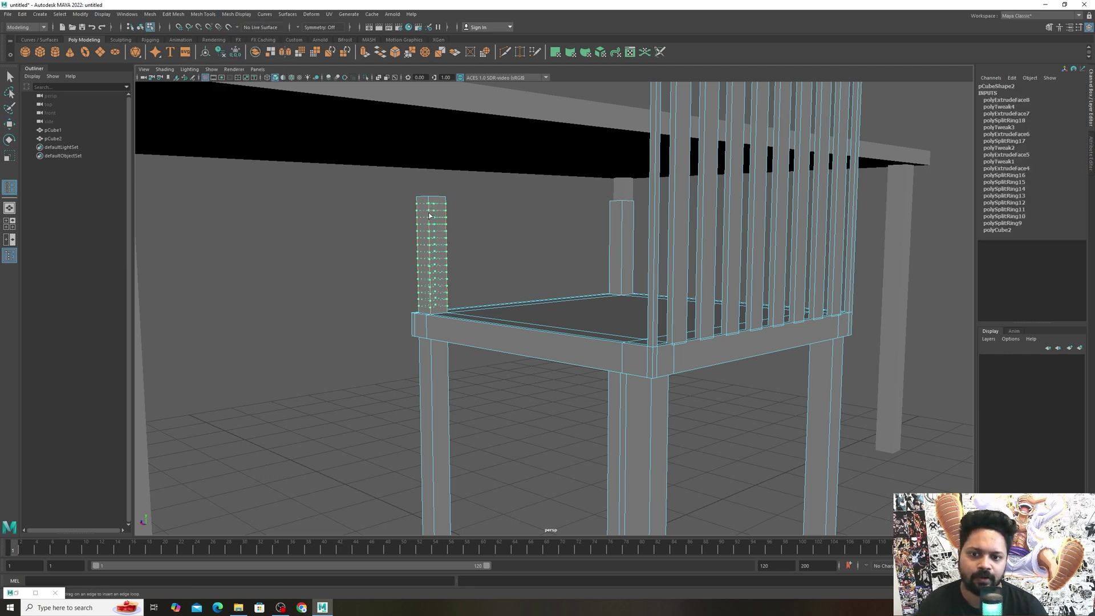
{"action": "key", "text": "ctrl+z"}
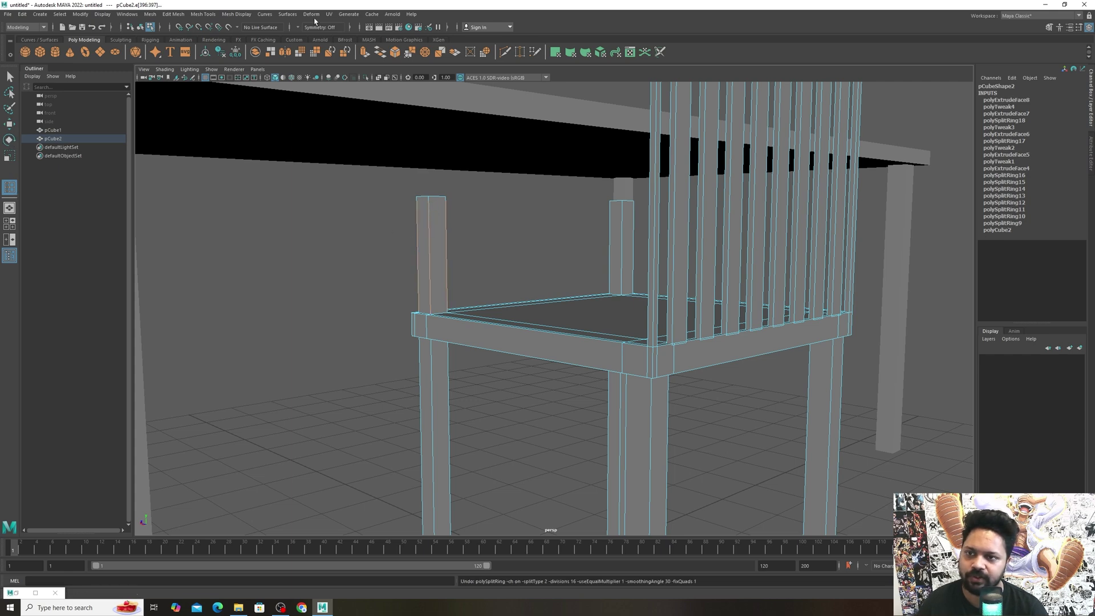
- Set the Insert Edge Loop tool to maintain relative distance from edge
{"action": "left_click", "coordinate": [212, 15]}
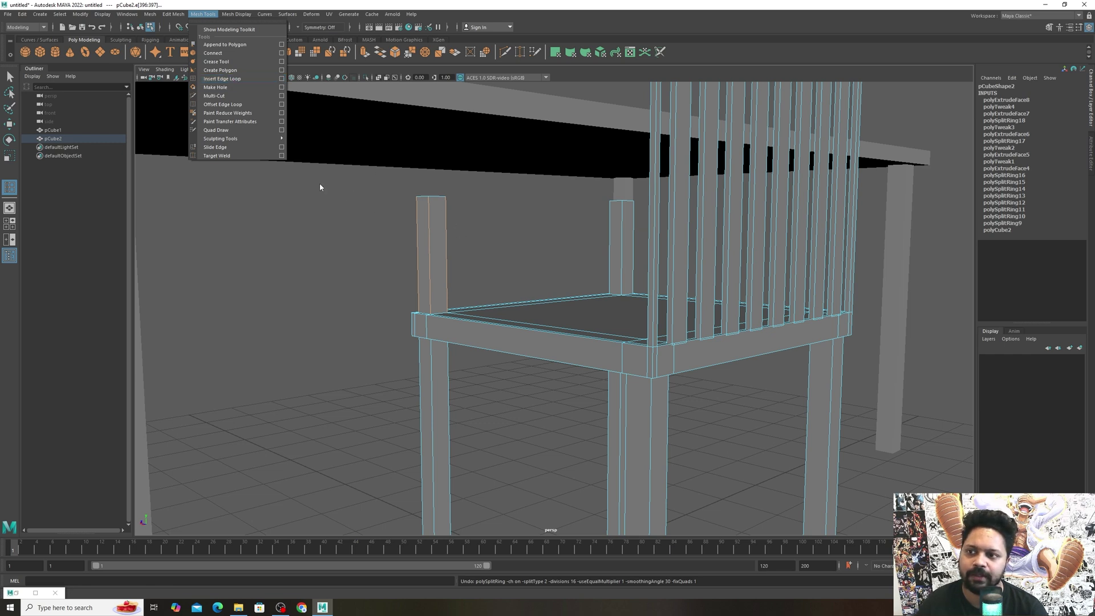
{"action": "left_click", "coordinate": [222, 78]}
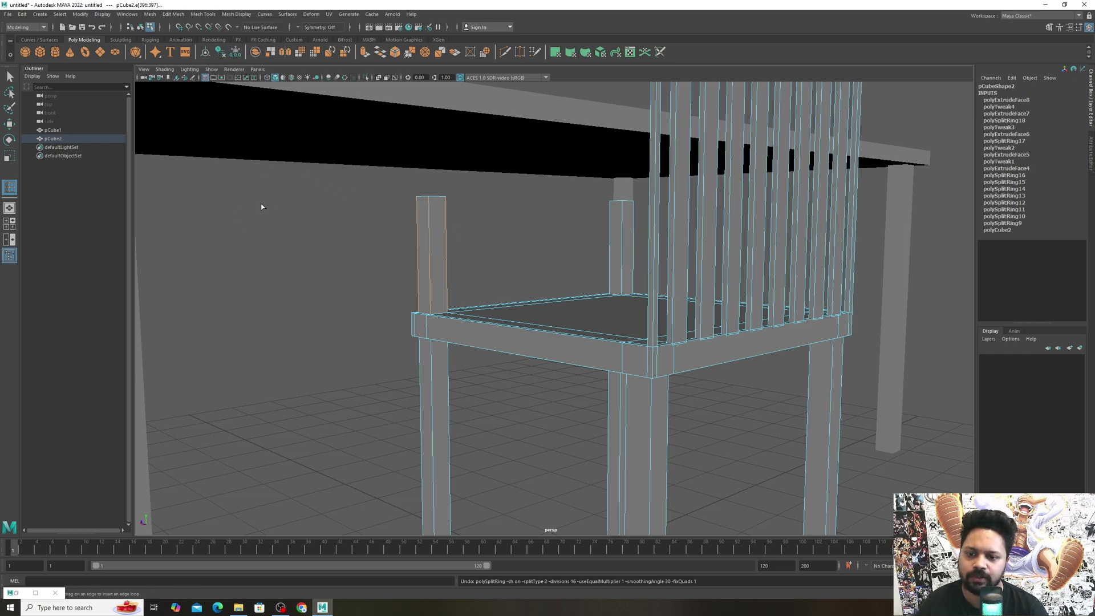
{"action": "double_click", "coordinate": [9, 187]}
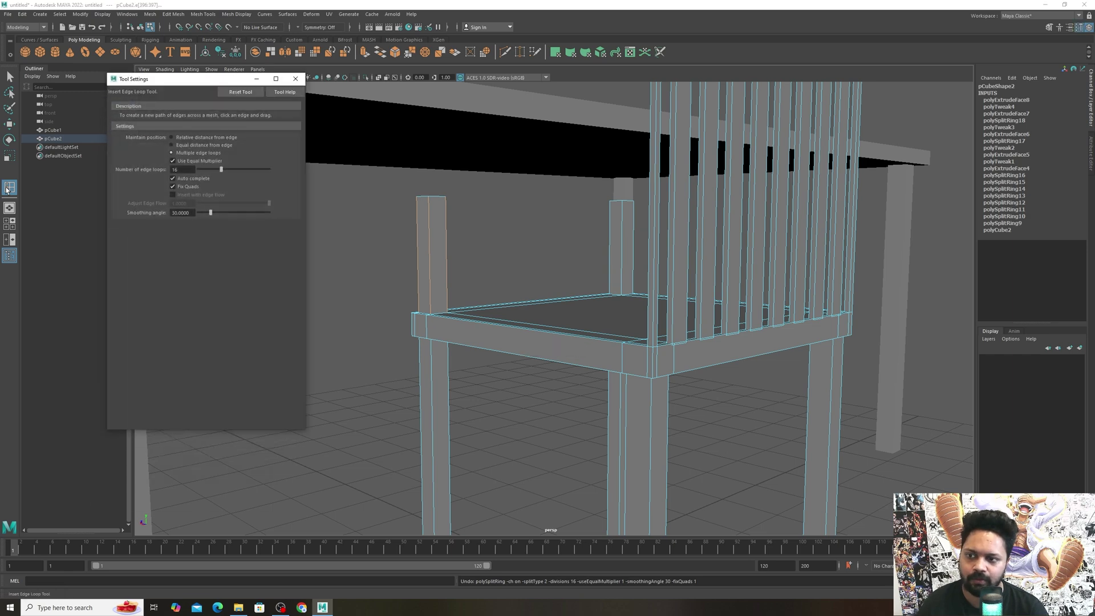
{"action": "left_click", "coordinate": [180, 141]}
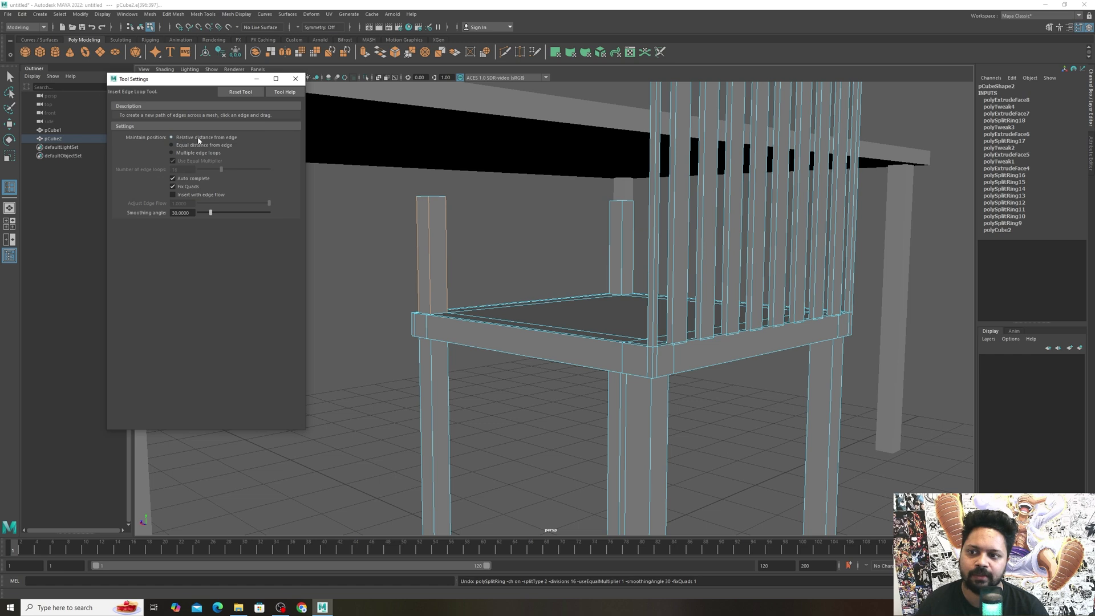
{"action": "left_click", "coordinate": [295, 79]}
- Insert an edge loop just below the top of each of the two armrest posts
{"action": "left_click", "coordinate": [431, 217]}
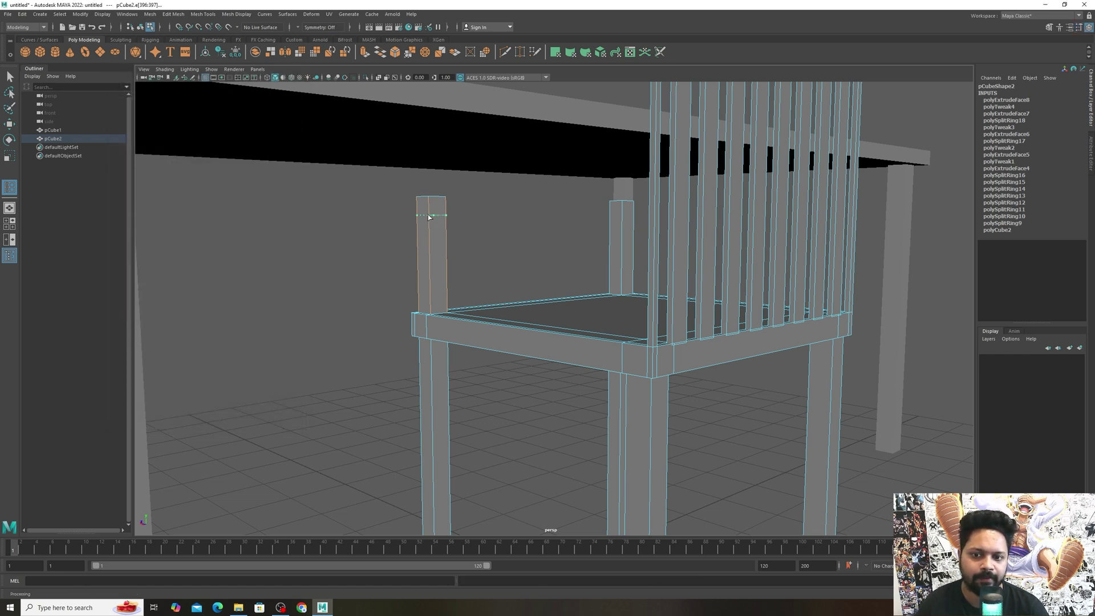
{"action": "left_click", "coordinate": [622, 214]}
{"action": "key", "text": "w"}
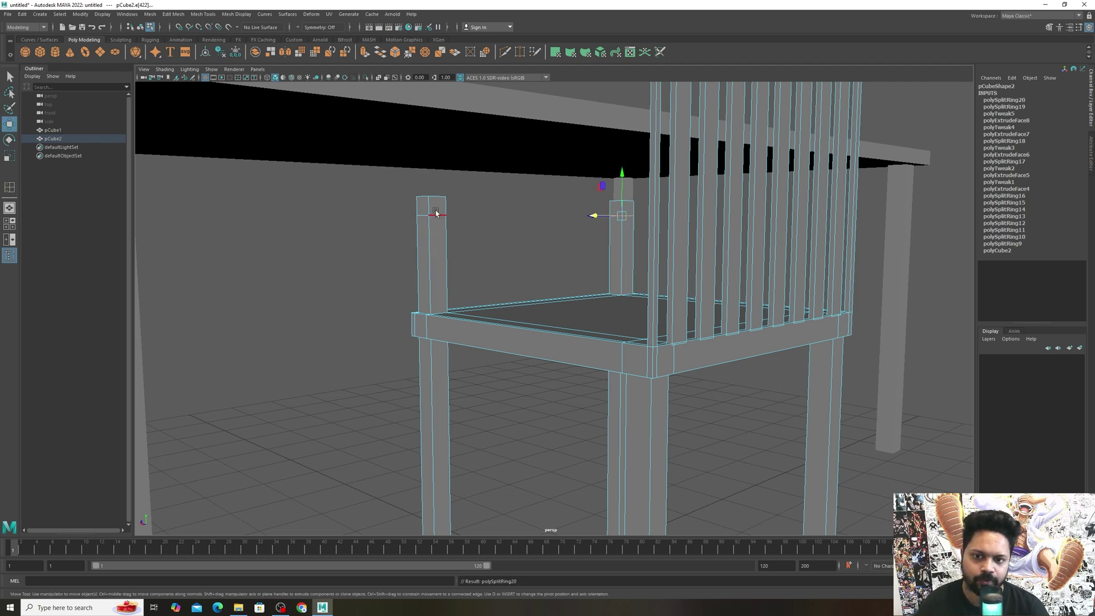
- Extrude the rear-facing top faces of both armrest posts back to the backrest as armrests
{"action": "mouse_move", "coordinate": [439, 217]}
{"action": "right_mouse_down"}
{"action": "mouse_move", "coordinate": [430, 220]}
{"action": "mouse_move", "coordinate": [436, 213]}
{"action": "right_mouse_up"}
{"action": "left_click", "coordinate": [437, 214]}
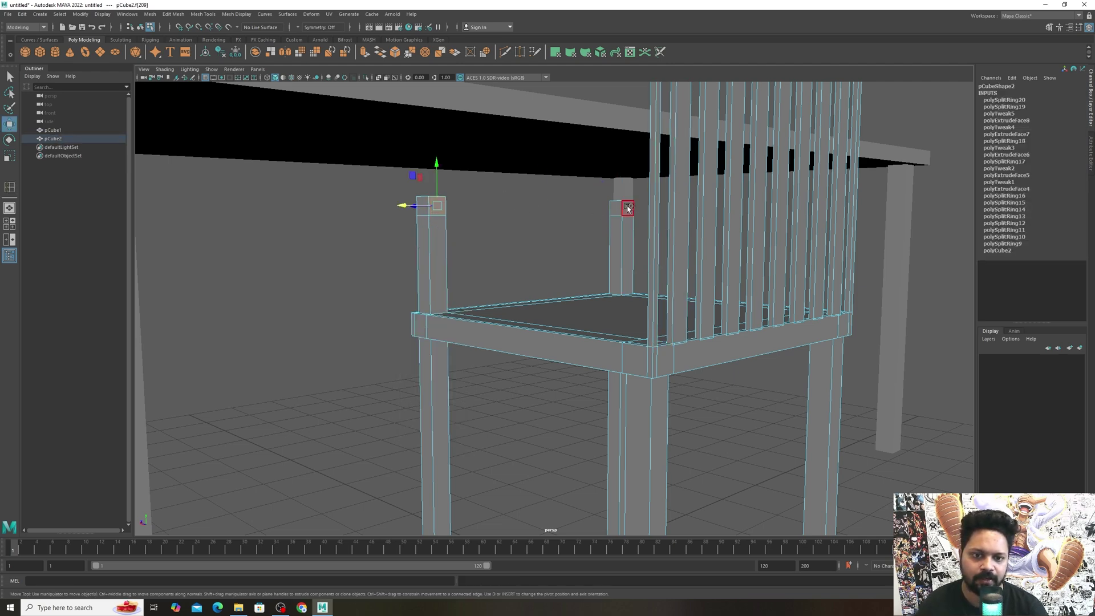
{"action": "left_click_drag", "start_coordinate": [539, 280], "coordinate": [533, 245], "text": "alt"}
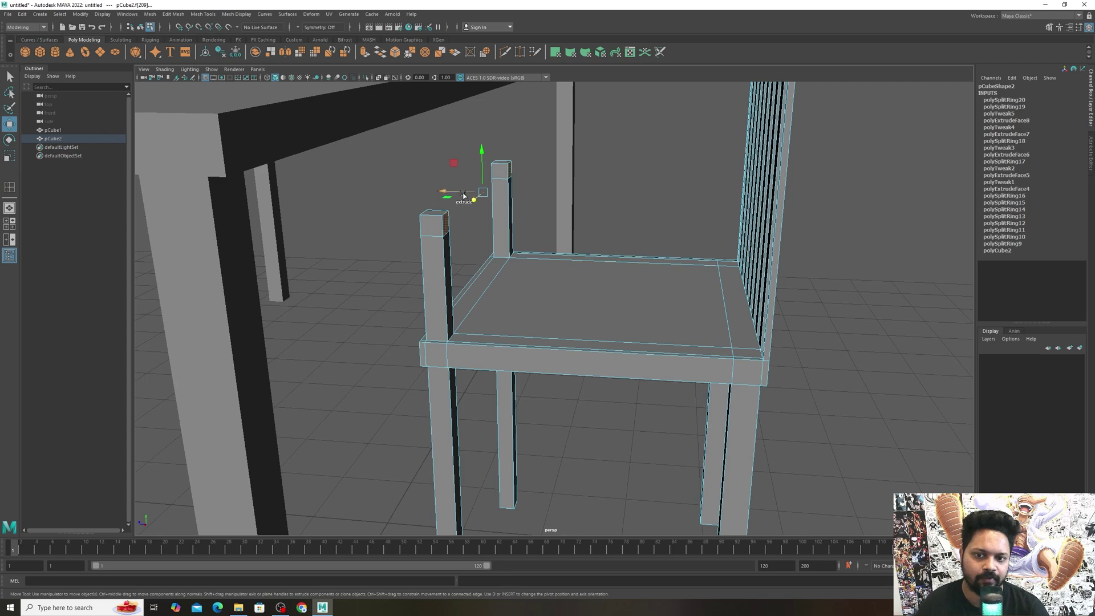
{"action": "key", "text": "ctrl+e"}
{"action": "left_click_drag", "start_coordinate": [456, 197], "coordinate": [734, 233]}
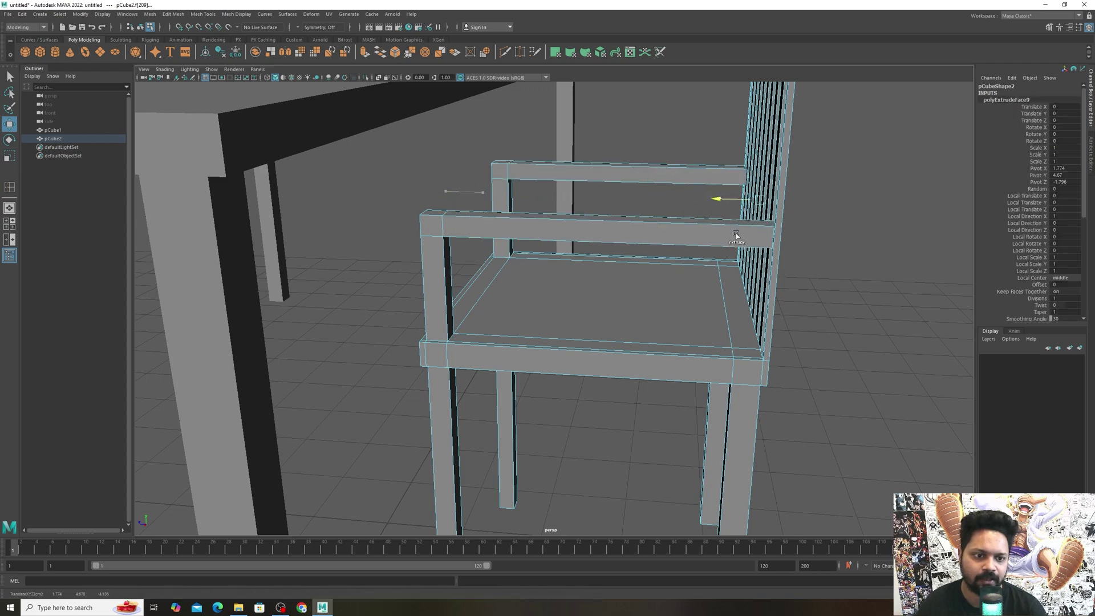
- Undo the armrests, the edge loops and the extruded armrest posts
{"action": "left_click_drag", "start_coordinate": [752, 188], "coordinate": [655, 274], "text": "alt"}
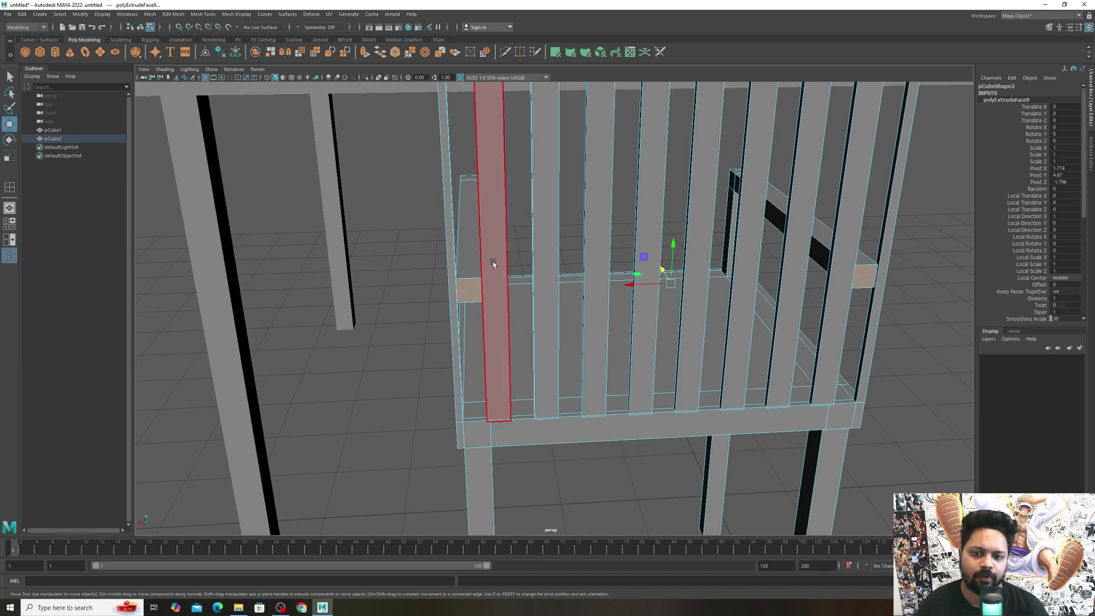
{"action": "left_click", "coordinate": [450, 265], "text": "shift"}
{"action": "key", "text": "ctrl+z"}
{"action": "key", "text": "ctrl+z"}
{"action": "key", "text": "ctrl+z"}
{"action": "key", "text": "ctrl+z"}
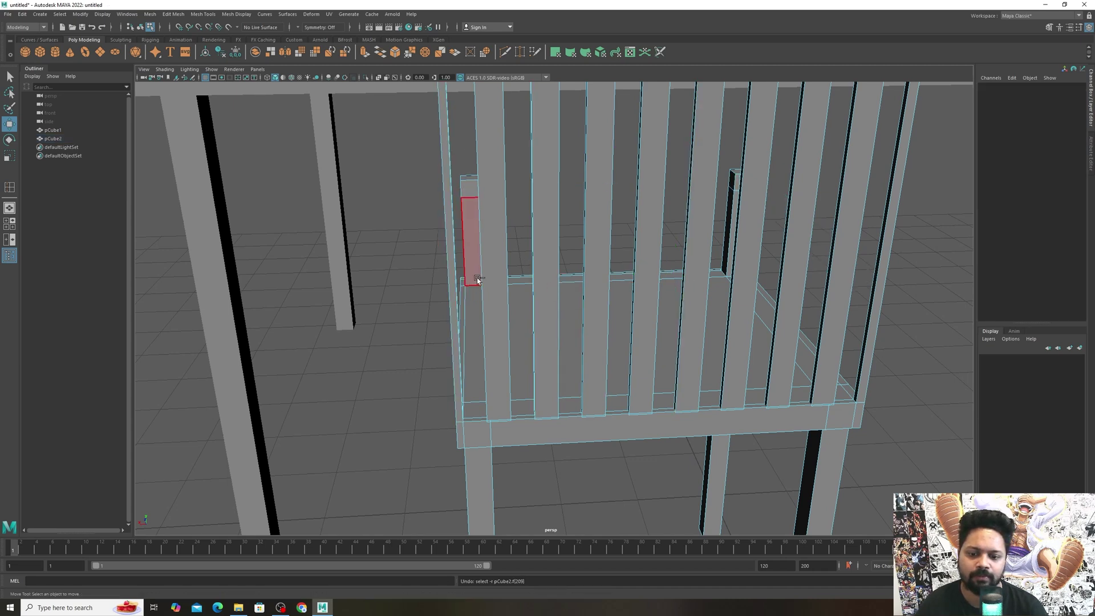
{"action": "key", "text": "ctrl+z"}
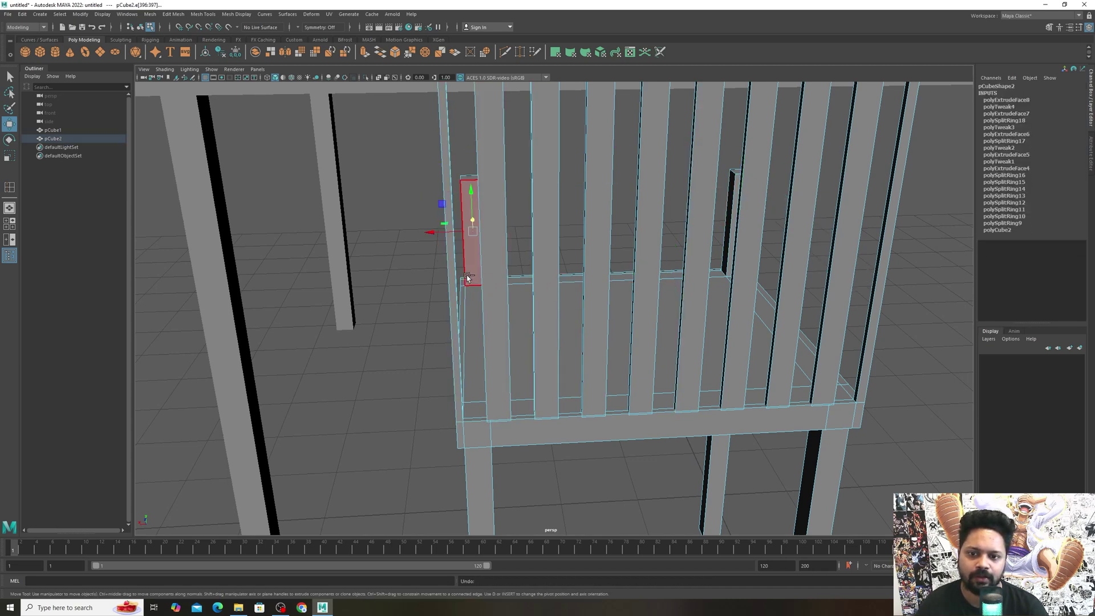
{"action": "key", "text": "ctrl+z"}
{"action": "key", "text": "ctrl+z"}
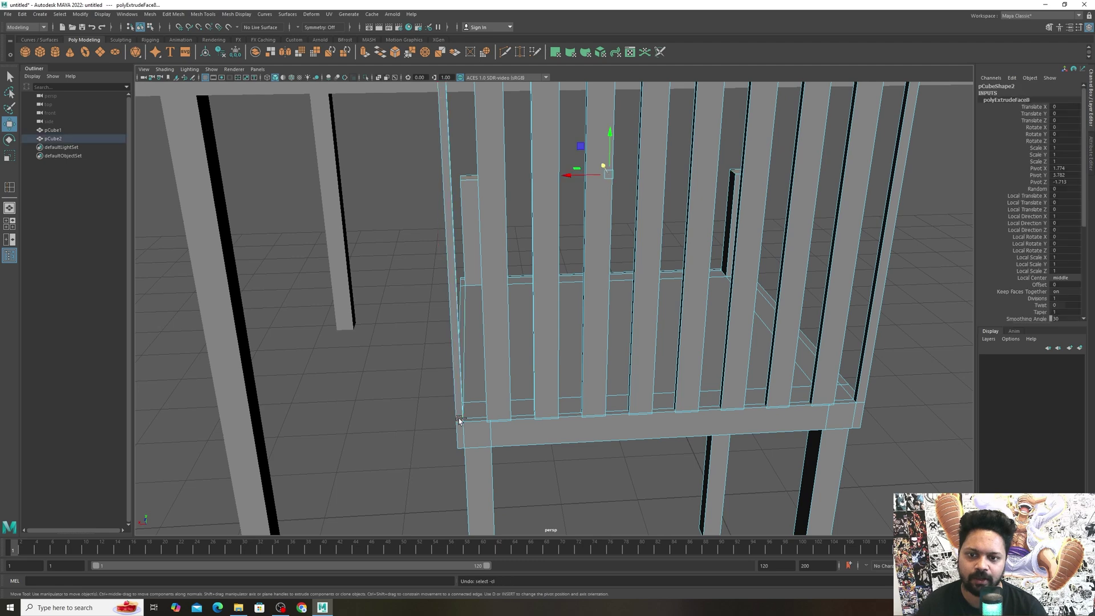
{"action": "key", "text": "ctrl+z"}
- Extrude the tiny outermost faces at the two front seat corners upward as thin armrest posts
{"action": "left_click_drag", "start_coordinate": [395, 315], "coordinate": [414, 308], "text": "alt"}
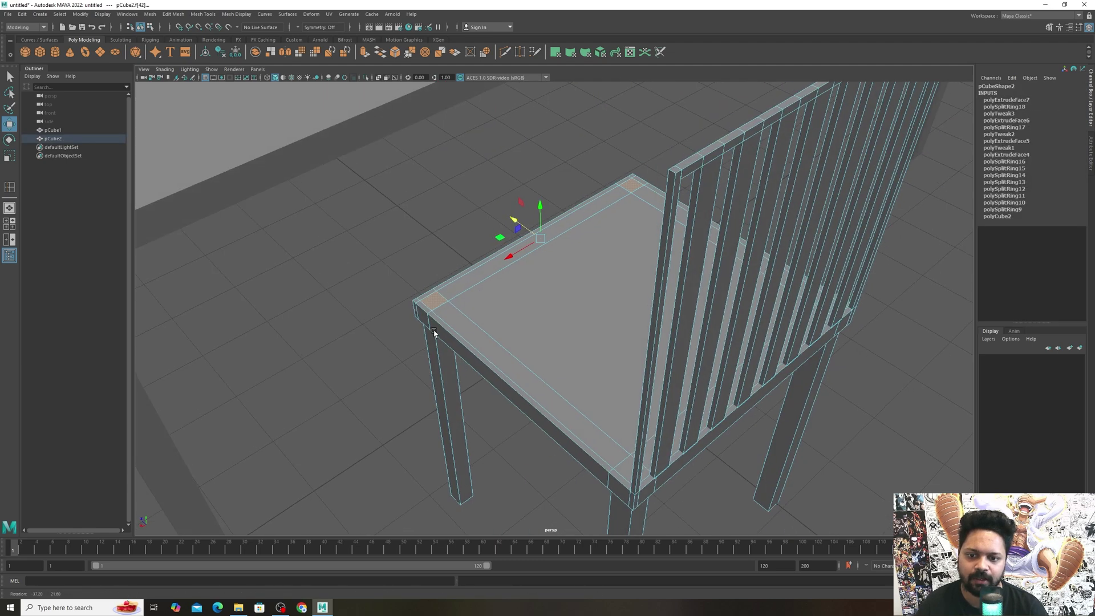
{"action": "left_click", "coordinate": [416, 302]}
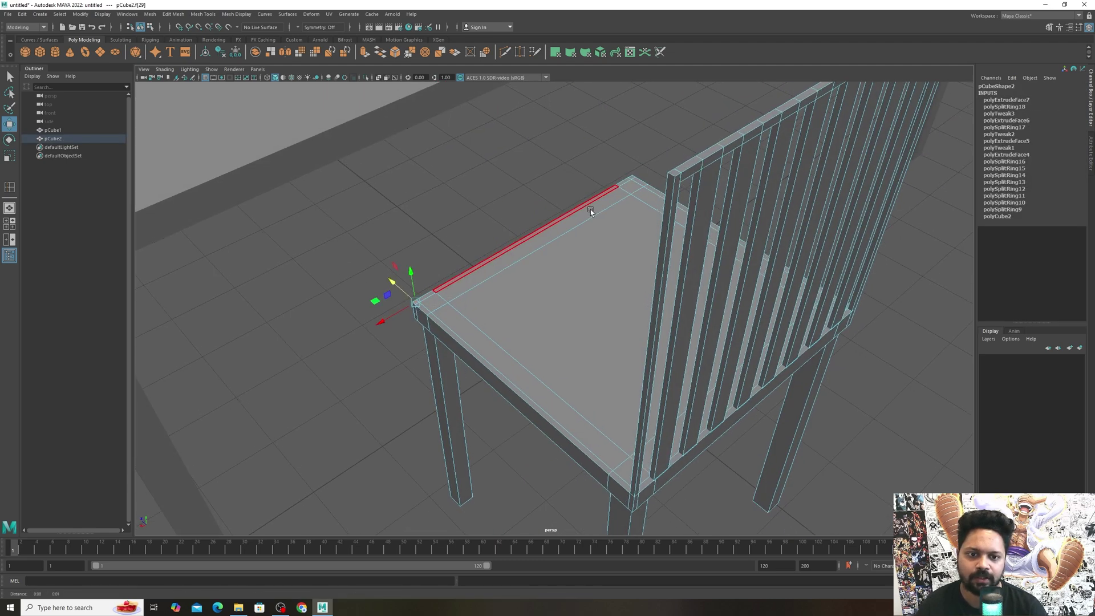
{"action": "left_click_drag", "start_coordinate": [590, 209], "coordinate": [610, 210], "text": "alt"}
{"action": "left_click", "coordinate": [612, 196], "text": "shift"}
{"action": "left_click_drag", "start_coordinate": [549, 274], "coordinate": [547, 258], "text": "alt"}
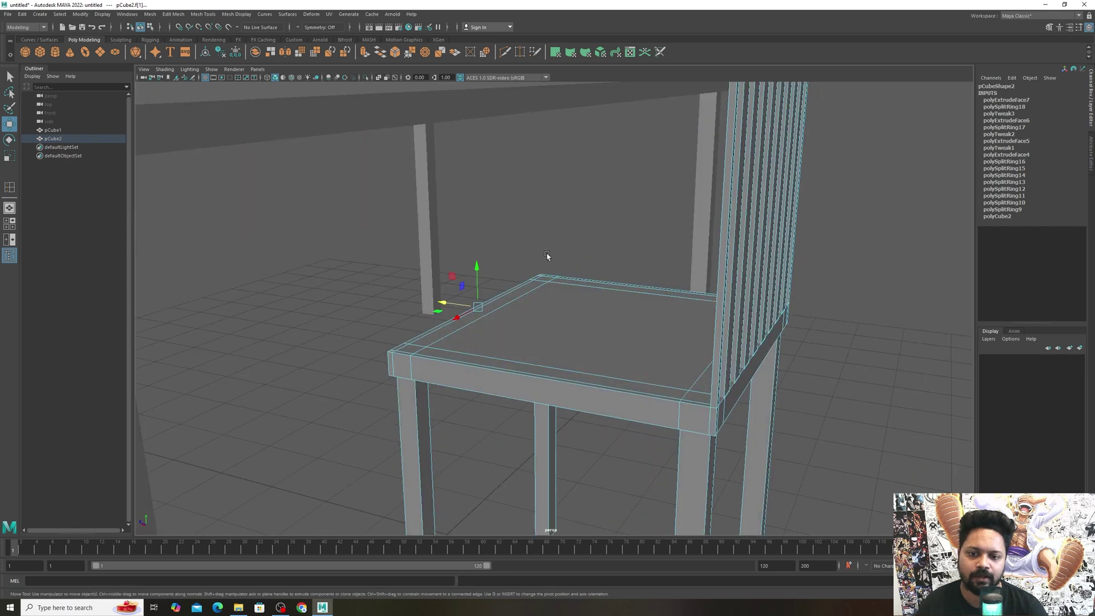
{"action": "key", "text": "ctrl+e"}
{"action": "left_click_drag", "start_coordinate": [482, 228], "coordinate": [483, 186]}
{"action": "left_click", "coordinate": [606, 200]}
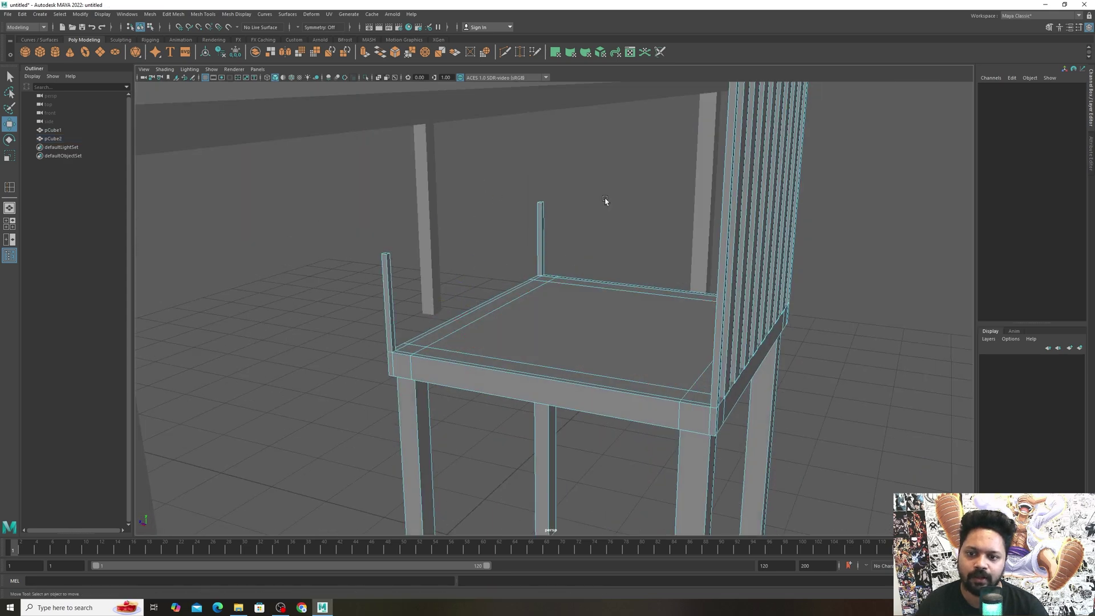
- Insert an edge loop just below the top of each of the two thin armrest posts
{"action": "left_click", "coordinate": [202, 14]}
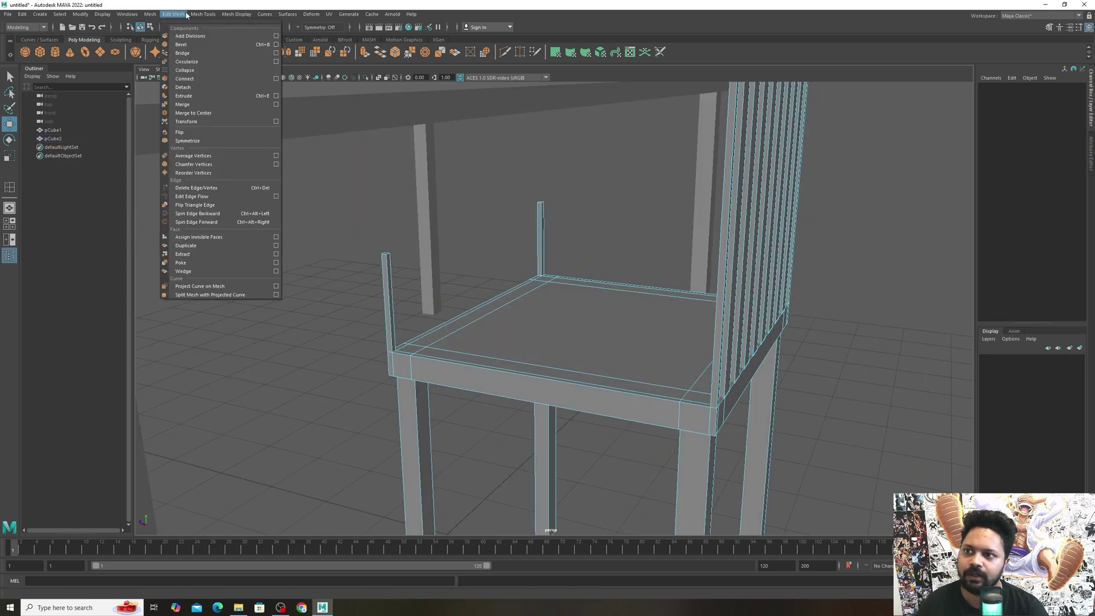
{"action": "left_click", "coordinate": [222, 79]}
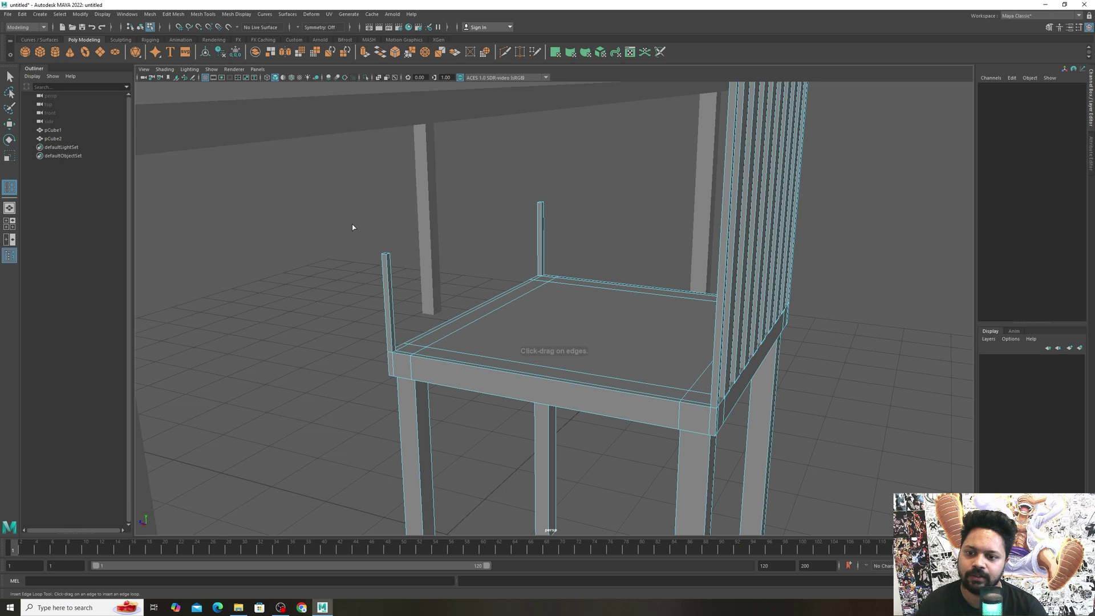
{"action": "left_click", "coordinate": [388, 263]}
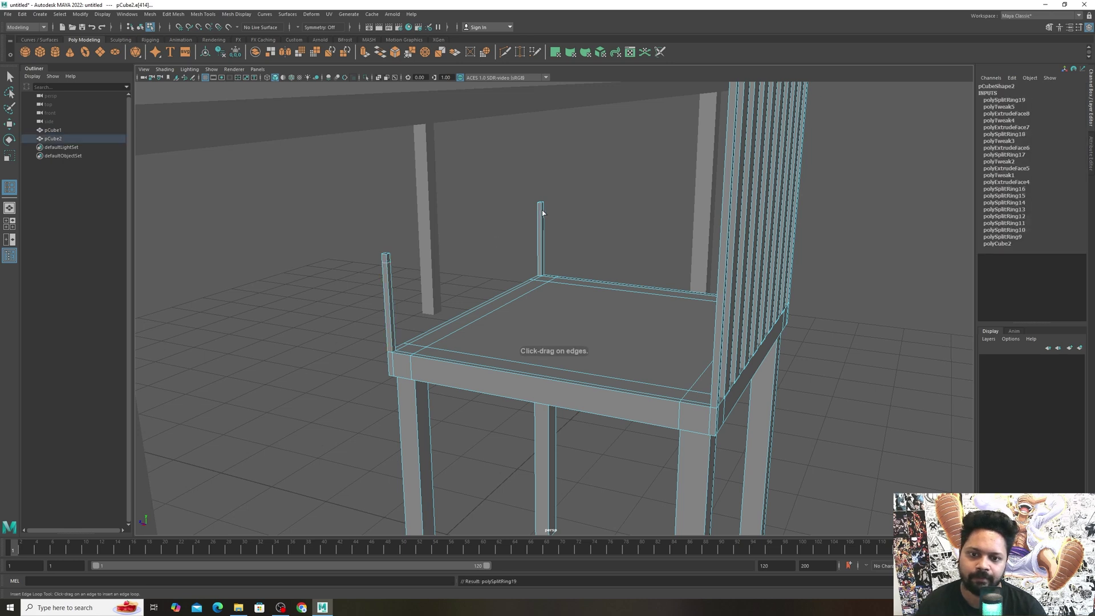
{"action": "left_click", "coordinate": [542, 214]}
{"action": "key", "text": "w"}
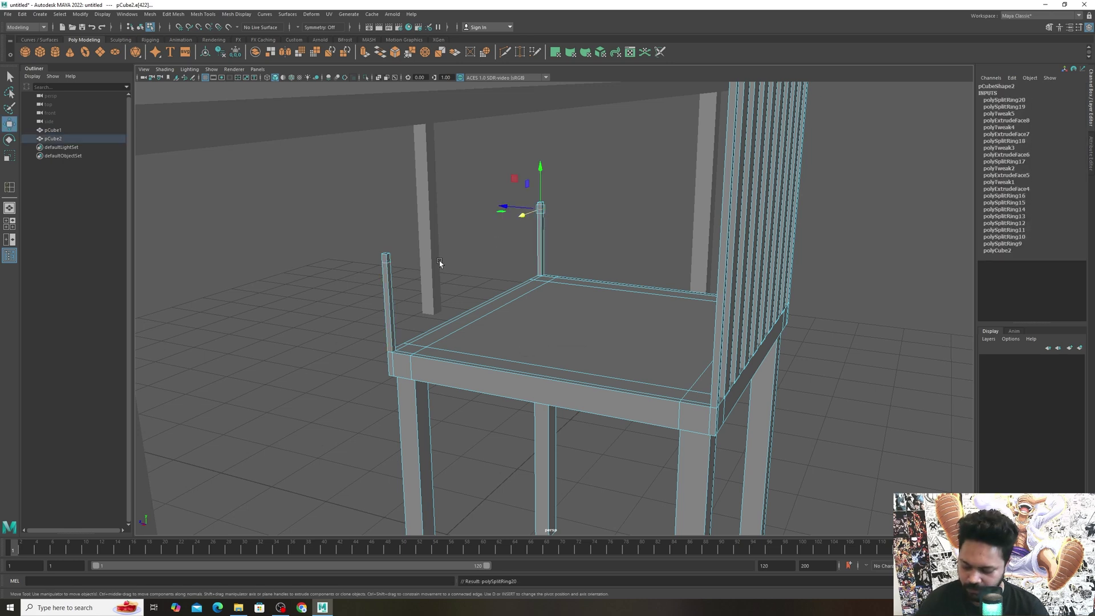
- Extrude the rear-facing top faces of both thin posts back to the backrest to form the armrests
{"action": "right_click_drag", "start_coordinate": [386, 261], "coordinate": [387, 277]}
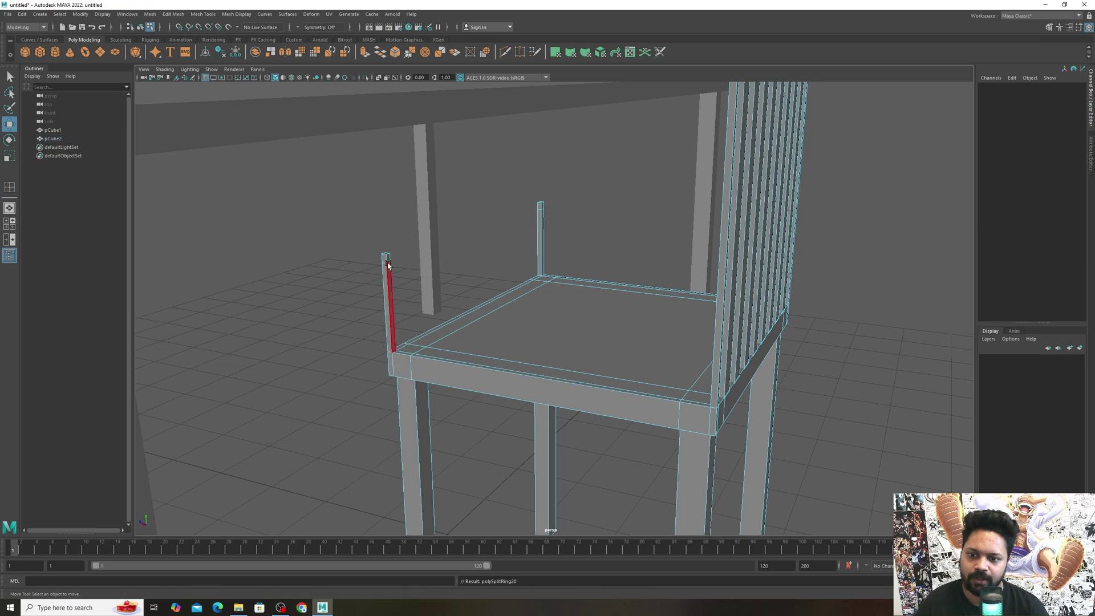
{"action": "left_click", "coordinate": [386, 256]}
{"action": "left_click", "coordinate": [543, 206], "text": "shift"}
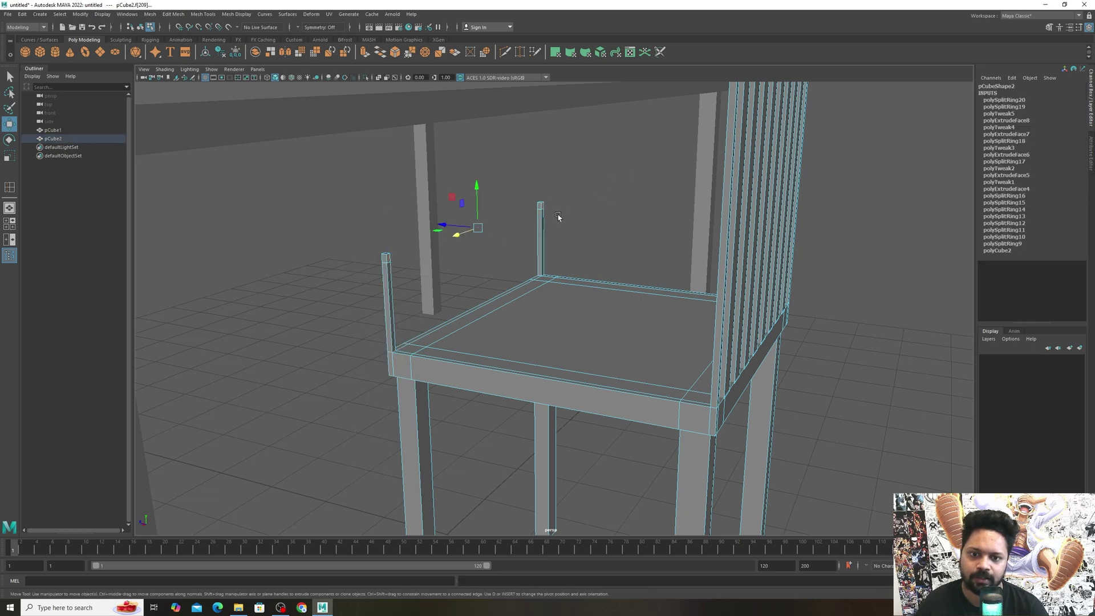
{"action": "key", "text": "ctrl+e"}
{"action": "left_click_drag", "start_coordinate": [479, 229], "coordinate": [721, 251]}
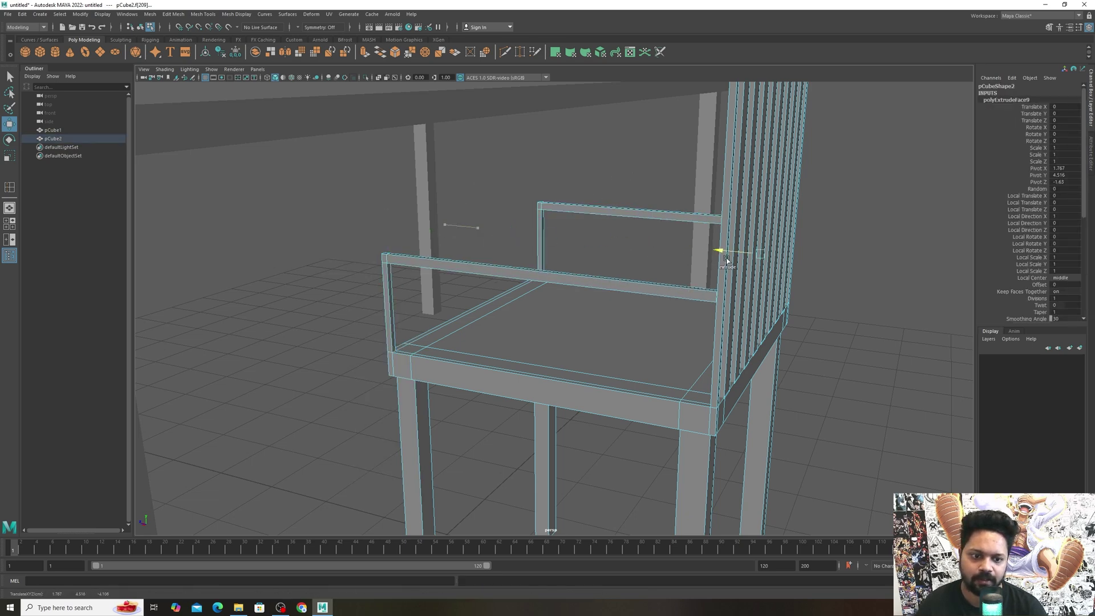
- Move the front top vertices of both armrests toward the backrest so that the front posts slope backward
{"action": "mouse_move", "coordinate": [698, 313]}
{"action": "left_mouse_down", "text": "alt"}
{"action": "mouse_move", "coordinate": [772, 334]}
{"action": "mouse_move", "coordinate": [728, 308]}
{"action": "mouse_move", "coordinate": [684, 313]}
{"action": "left_mouse_up", "text": "alt"}
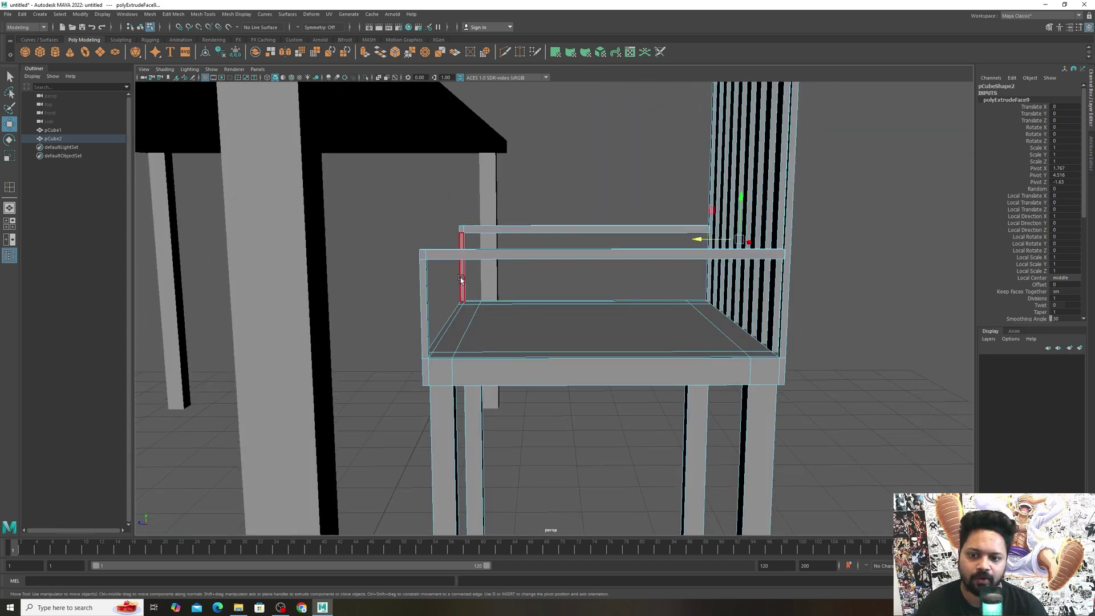
{"action": "right_click_drag", "start_coordinate": [432, 261], "coordinate": [372, 255]}
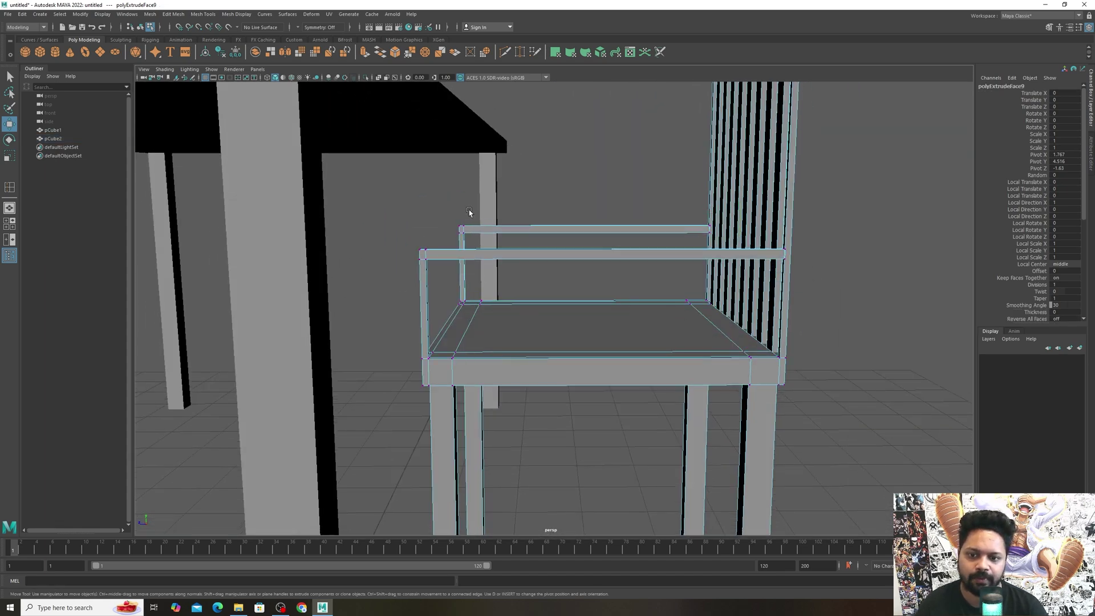
{"action": "left_click_drag", "start_coordinate": [470, 209], "coordinate": [397, 277]}
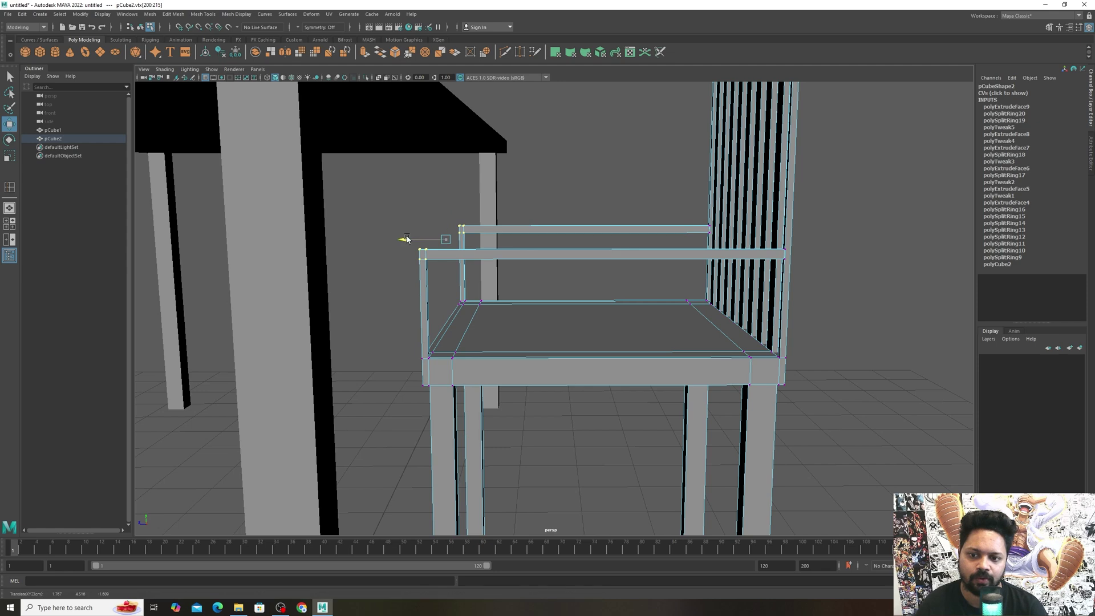
{"action": "left_click_drag", "start_coordinate": [404, 239], "coordinate": [510, 239]}
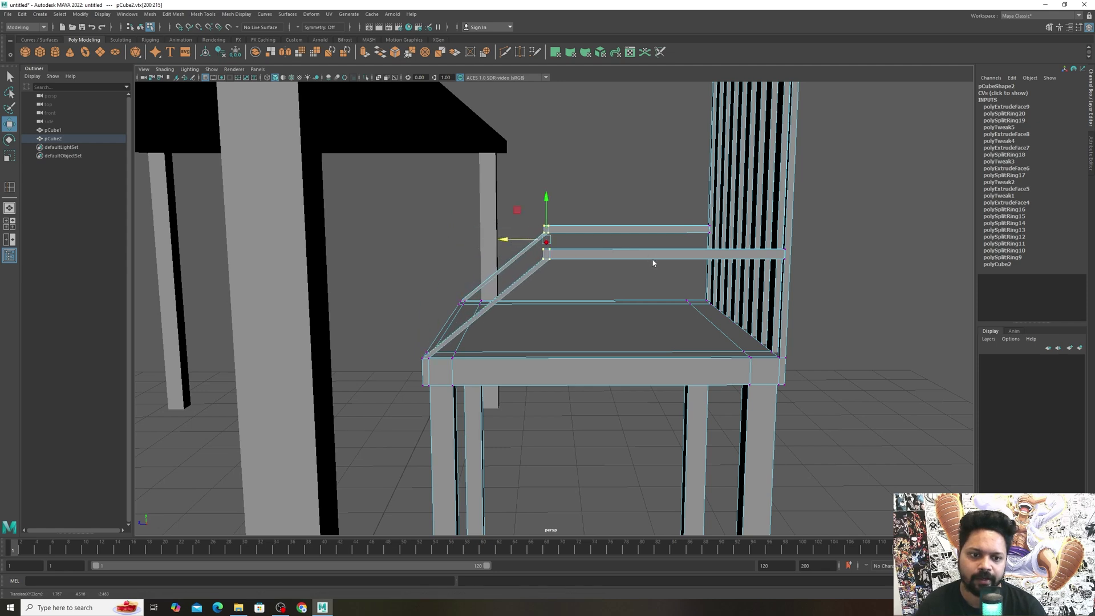
{"action": "right_click_drag", "start_coordinate": [653, 263], "coordinate": [679, 243]}
{"action": "left_click", "coordinate": [846, 274]}
{"action": "left_click_drag", "start_coordinate": [845, 274], "coordinate": [794, 292], "text": "alt"}
{"action": "left_click_drag", "start_coordinate": [712, 295], "coordinate": [659, 292], "text": "alt"}
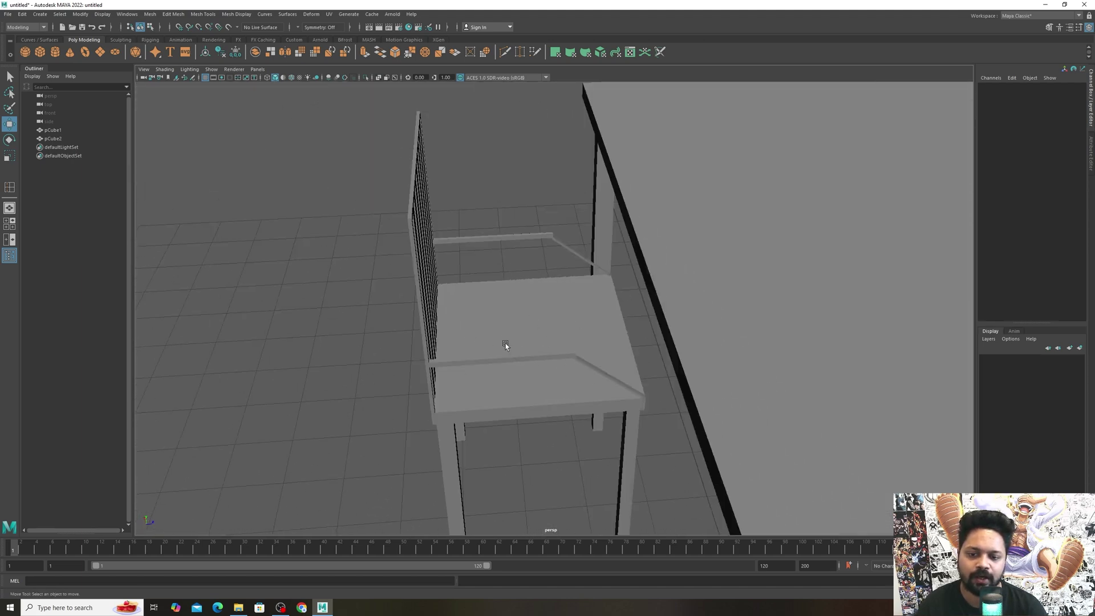
{"action": "scroll", "coordinate": [522, 324], "scroll_direction": "down", "scroll_amount": 3}
{"action": "left_click_drag", "start_coordinate": [523, 324], "coordinate": [664, 323], "text": "alt"}
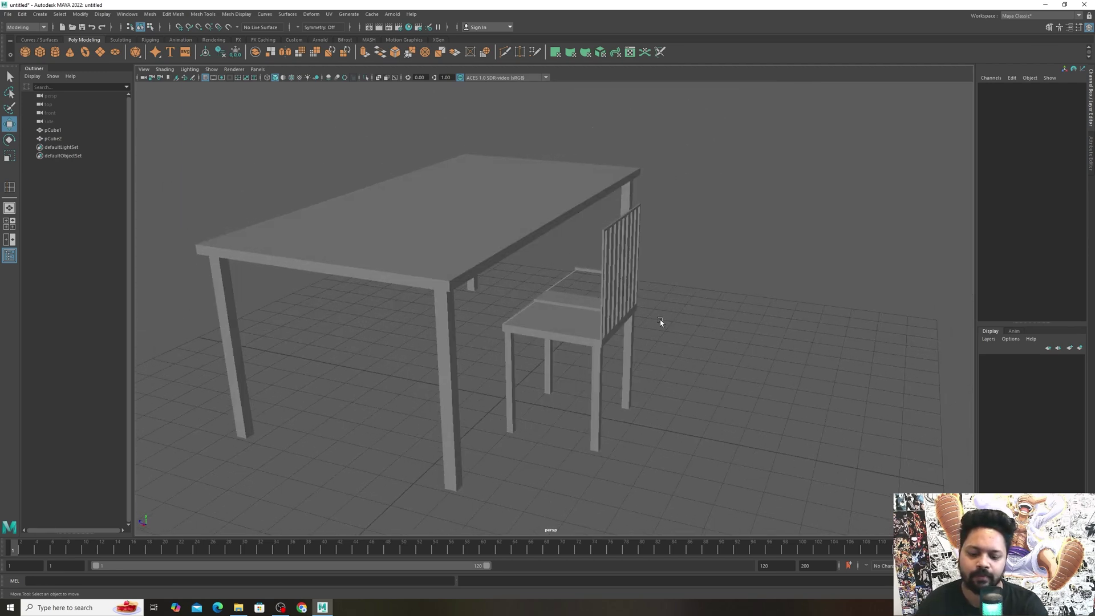
- Lower all the tabletop vertices to shorten the table's legs, keeping the feet in place
{"action": "left_click", "coordinate": [595, 334]}
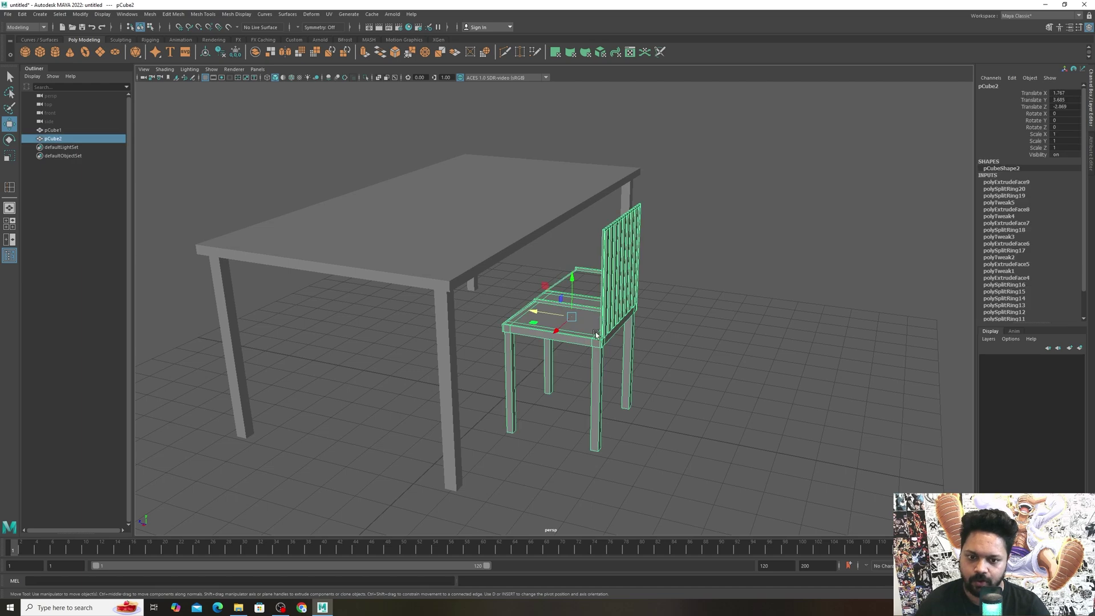
{"action": "left_click_drag", "start_coordinate": [570, 300], "coordinate": [610, 310], "text": "alt"}
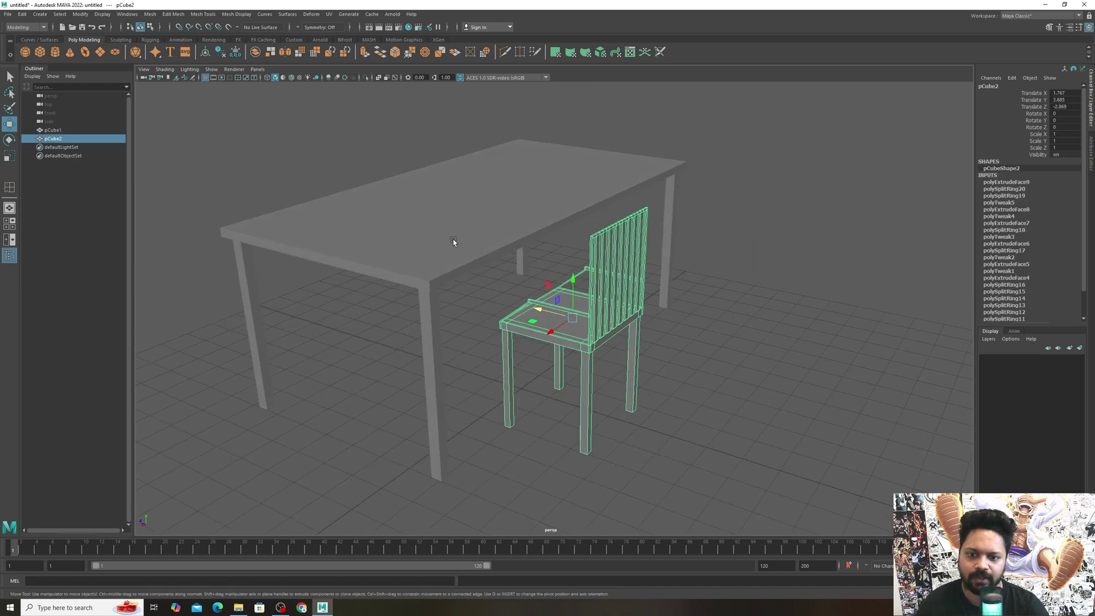
{"action": "left_click", "coordinate": [453, 238]}
{"action": "left_click_drag", "start_coordinate": [453, 239], "coordinate": [428, 306], "text": "alt"}
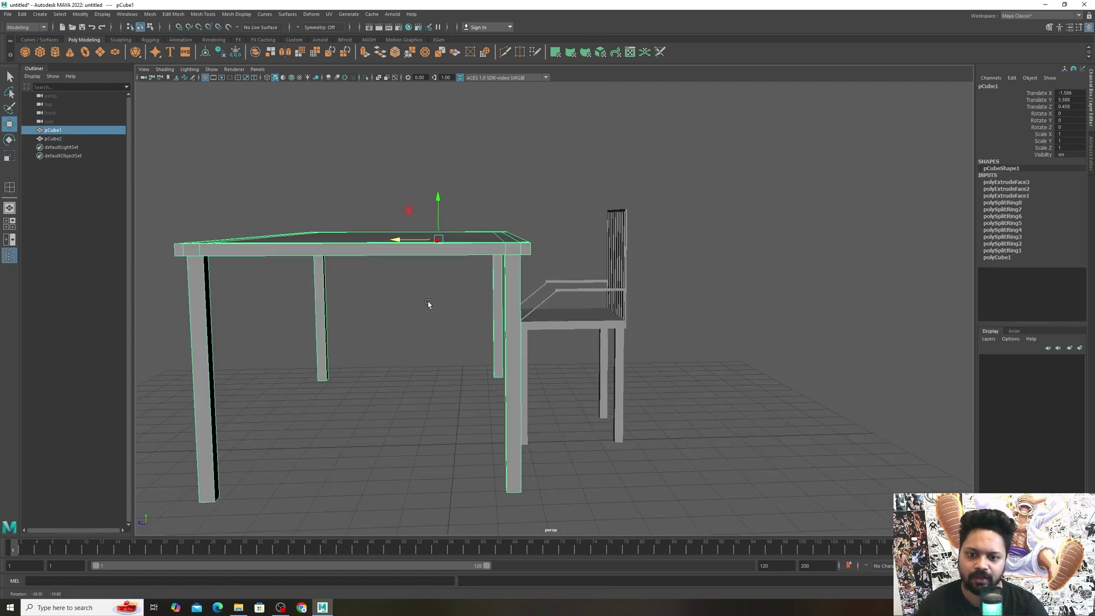
{"action": "right_click_drag", "start_coordinate": [415, 250], "coordinate": [439, 248]}
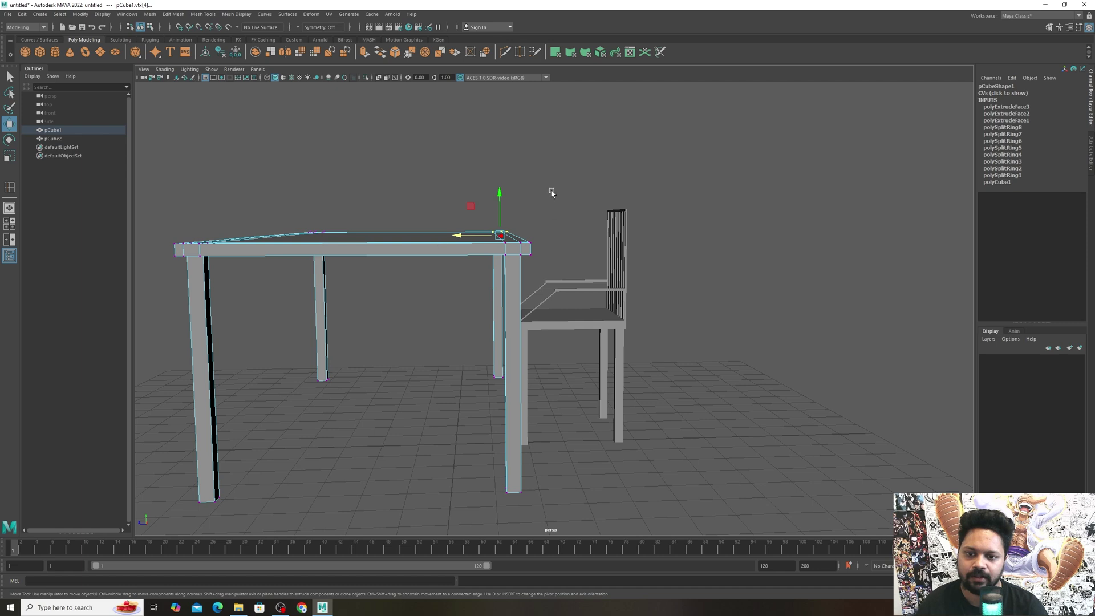
{"action": "left_click_drag", "start_coordinate": [551, 191], "coordinate": [205, 283]}
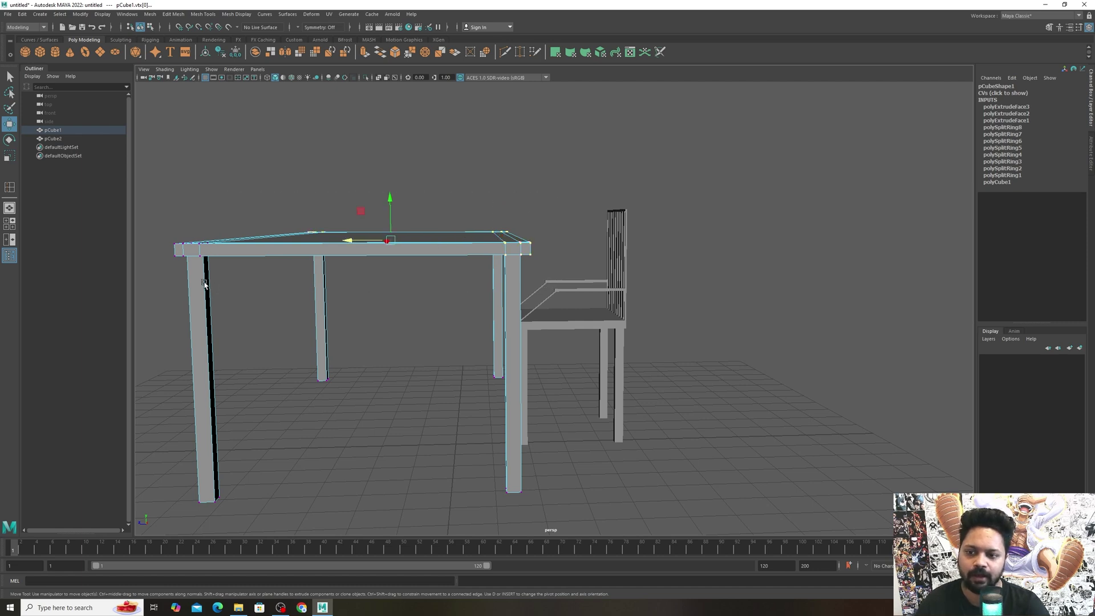
{"action": "left_click_drag", "start_coordinate": [561, 195], "coordinate": [146, 306]}
{"action": "left_click_drag", "start_coordinate": [392, 205], "coordinate": [390, 237]}
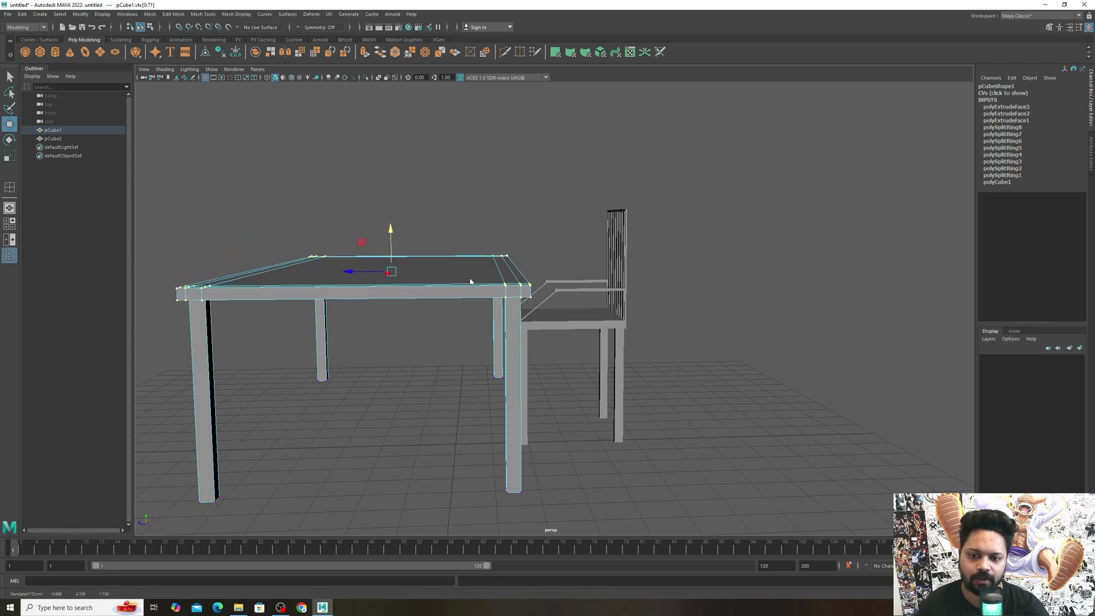
{"action": "right_click_drag", "start_coordinate": [469, 282], "coordinate": [569, 216]}
{"action": "left_click", "coordinate": [631, 310]}
- Duplicate the chair and move the copy along the same long side of the table
{"action": "left_click_drag", "start_coordinate": [630, 310], "coordinate": [586, 335], "text": "alt"}
{"action": "left_click", "coordinate": [586, 335]}
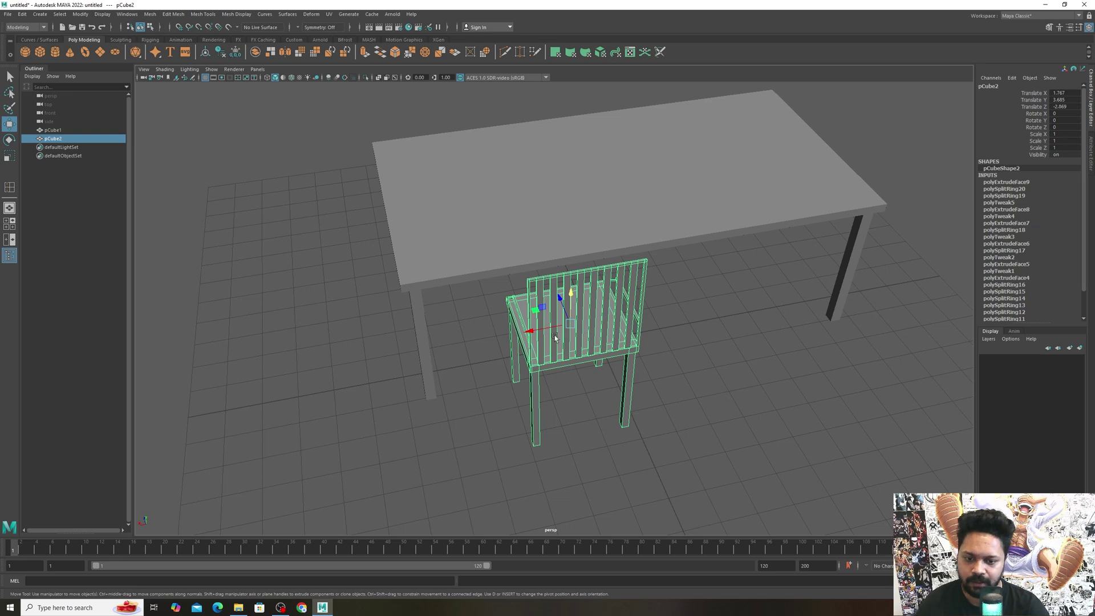
{"action": "left_click", "coordinate": [53, 130]}
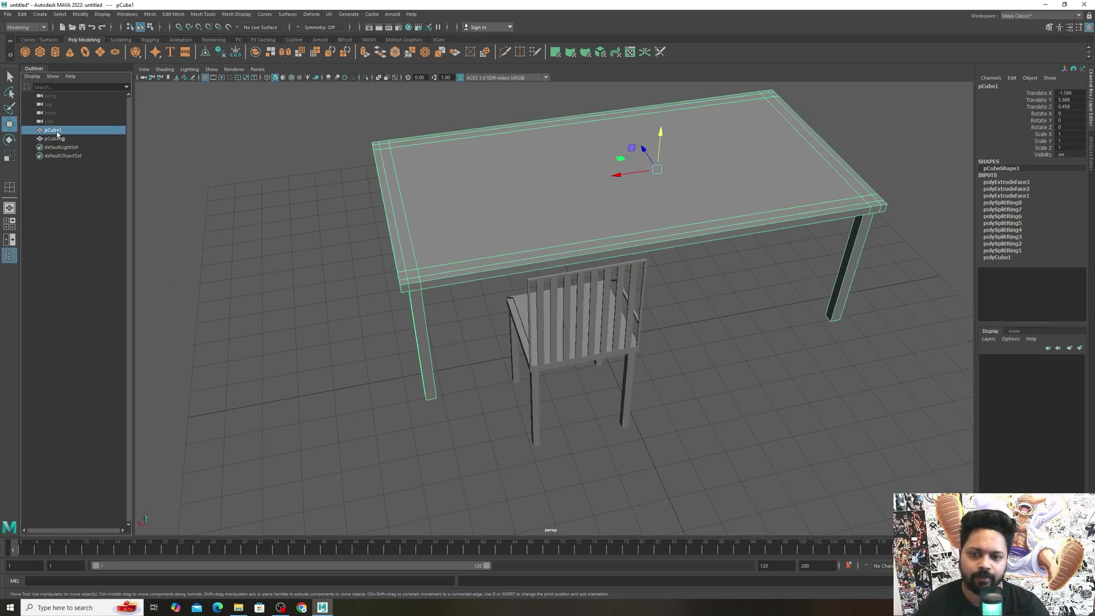
{"action": "left_click", "coordinate": [54, 138]}
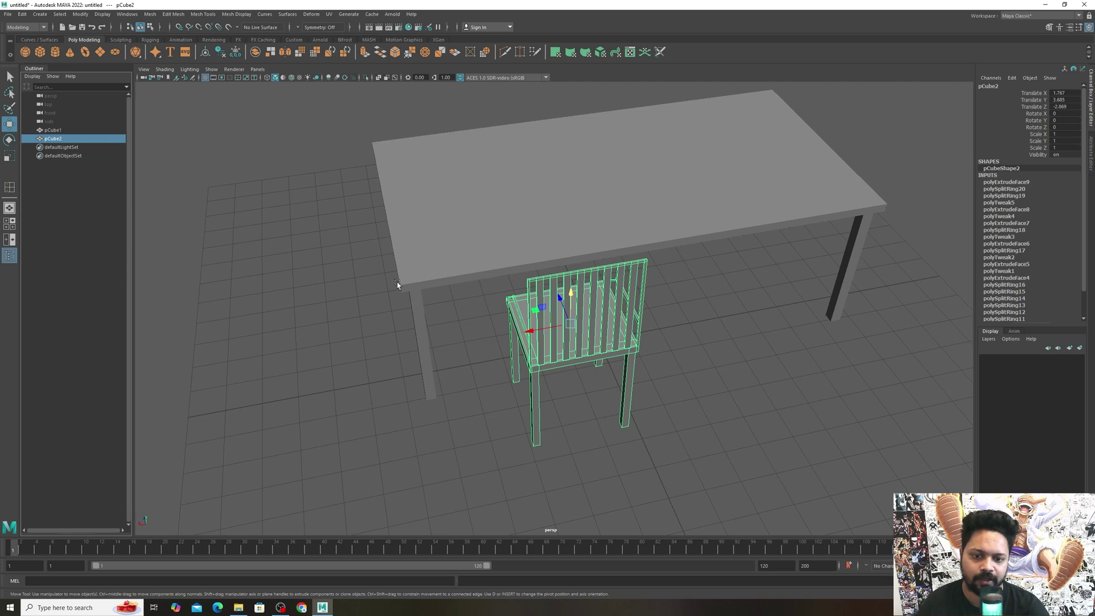
{"action": "key", "text": "ctrl+d"}
{"action": "left_click_drag", "start_coordinate": [529, 330], "coordinate": [689, 277]}
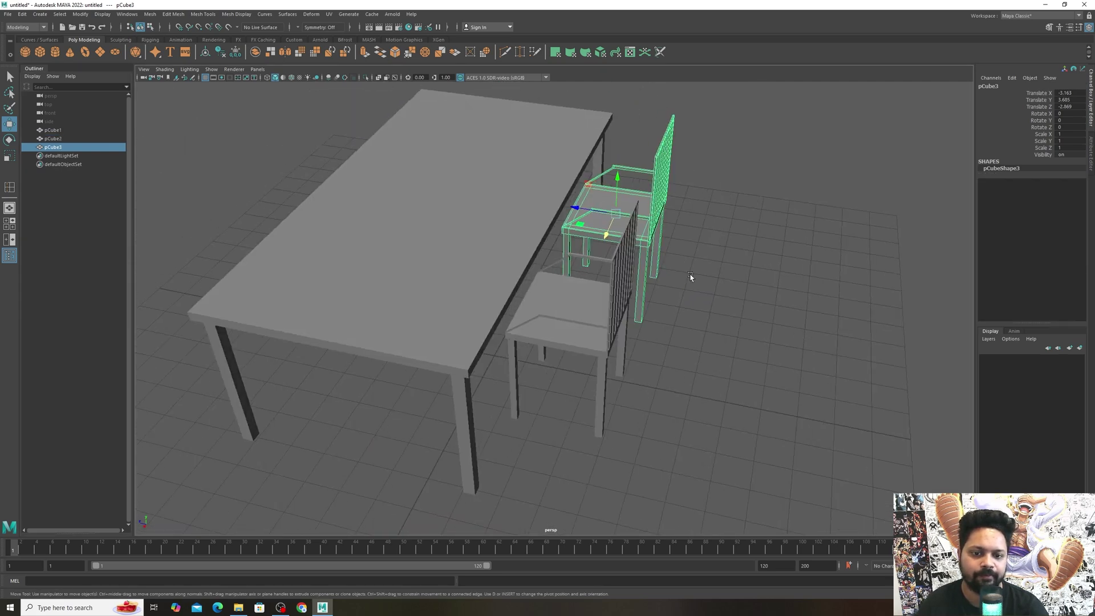
- Duplicate a chair to the opposite long side of the table and set its Y rotation to 180
{"action": "left_click_drag", "start_coordinate": [577, 206], "coordinate": [354, 273]}
{"action": "key", "text": "ctrl+d"}
{"action": "key", "text": "e"}
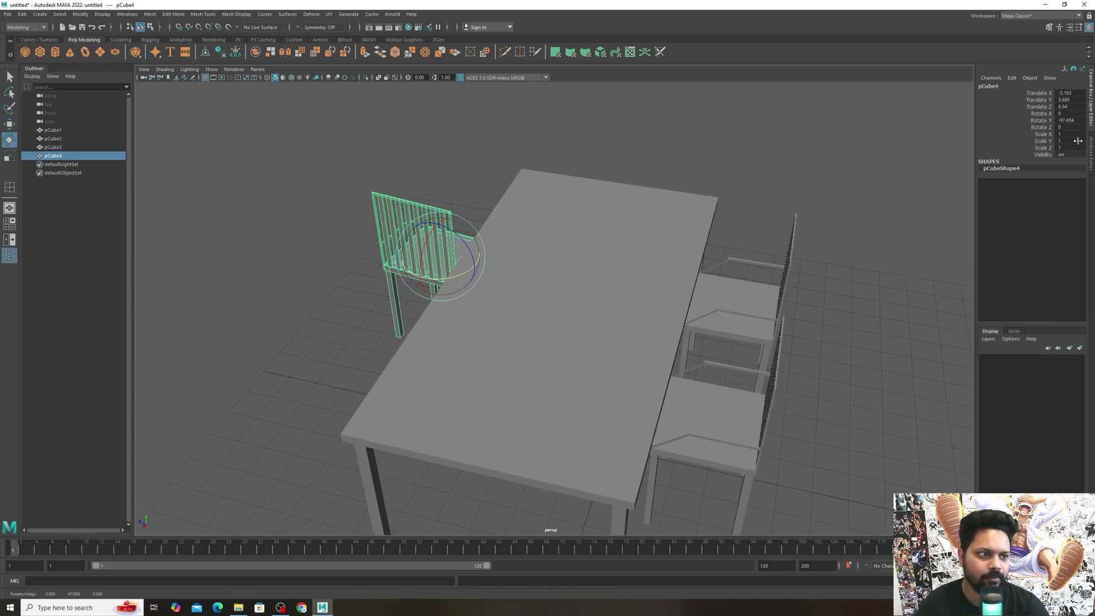
{"action": "double_click", "coordinate": [1065, 121]}
{"action": "type", "text": "18"}
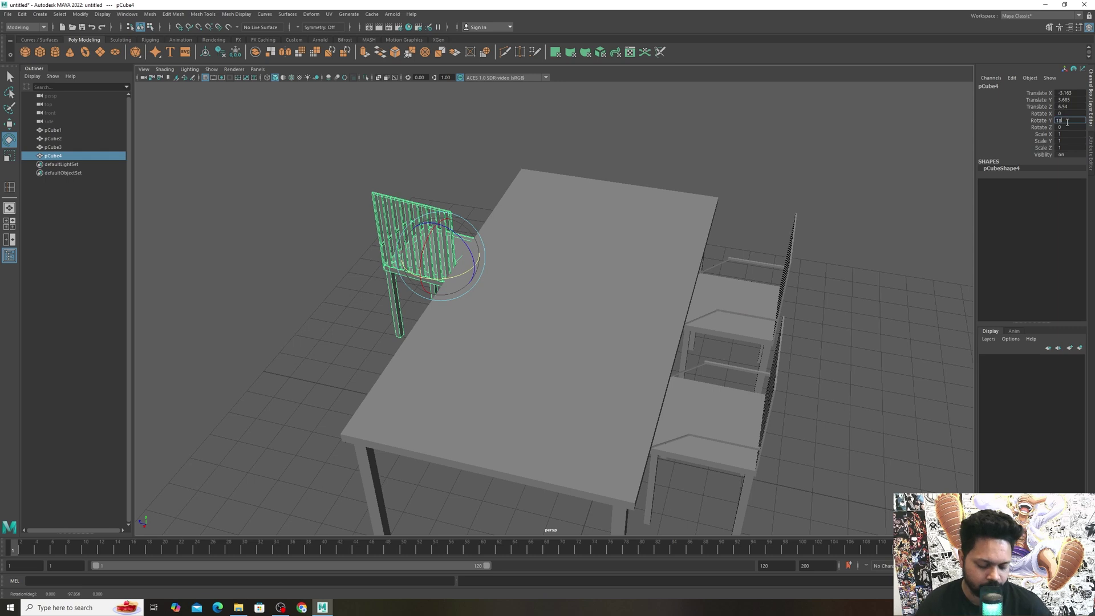
{"action": "type", "text": "0"}
{"action": "key", "text": "Return"}
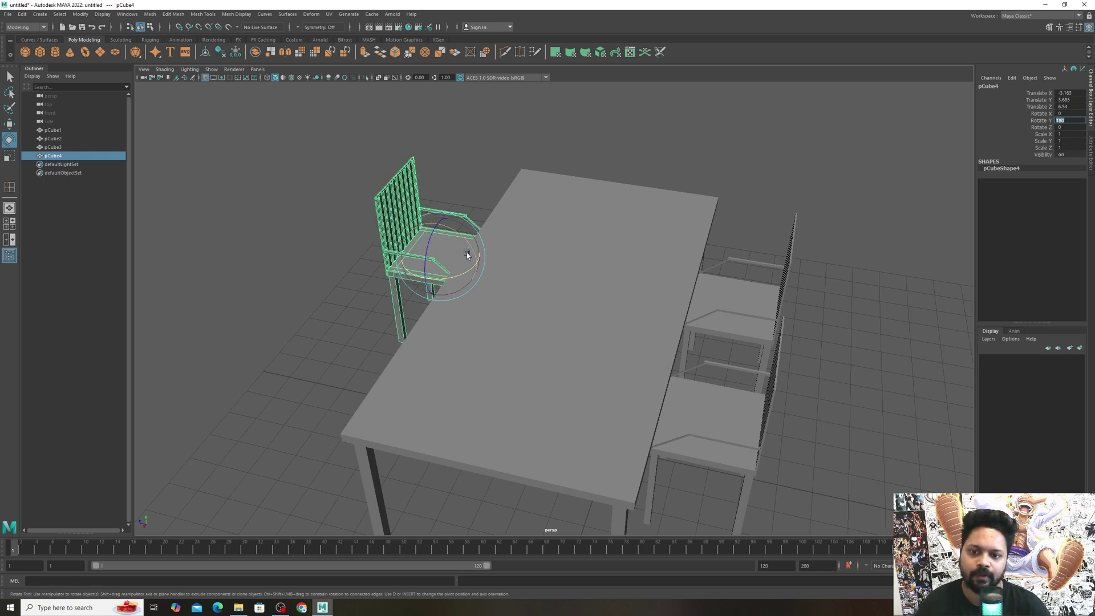
- Copy the opposite chair along its side, and place another copy at the table's end with a Y rotation of 270
{"action": "key", "text": "w"}
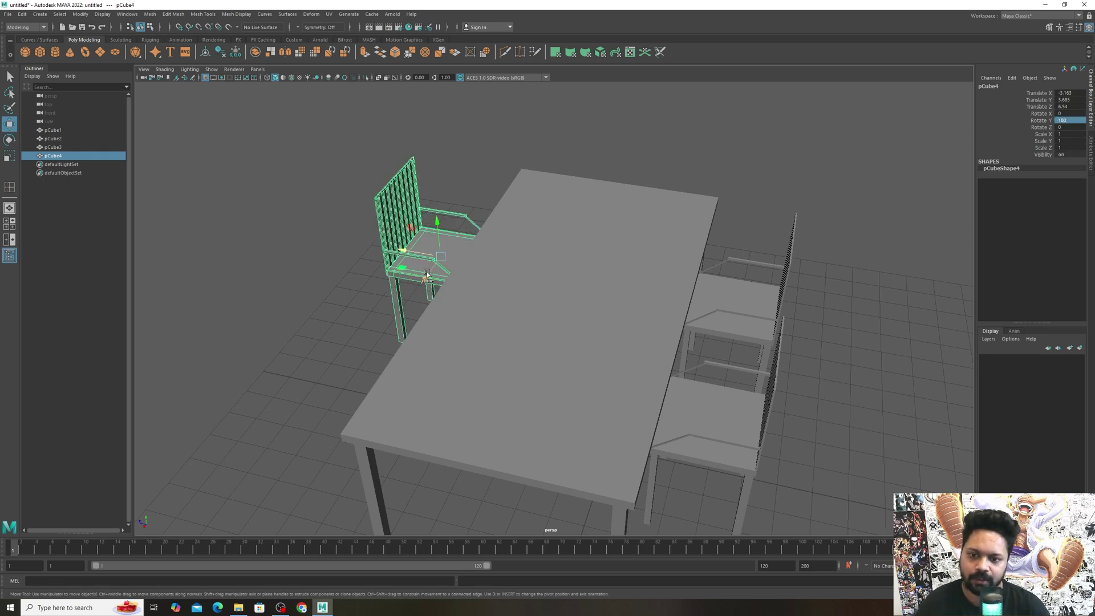
{"action": "mouse_move", "coordinate": [427, 274]}
{"action": "left_mouse_down", "text": "shift"}
{"action": "mouse_move", "coordinate": [360, 346]}
{"action": "mouse_move", "coordinate": [397, 254]}
{"action": "mouse_move", "coordinate": [456, 445]}
{"action": "mouse_move", "coordinate": [479, 296]}
{"action": "mouse_move", "coordinate": [479, 341]}
{"action": "mouse_move", "coordinate": [593, 305]}
{"action": "mouse_move", "coordinate": [641, 306]}
{"action": "left_mouse_up", "text": "shift"}
{"action": "key", "text": "e"}
{"action": "left_click", "coordinate": [1071, 120]}
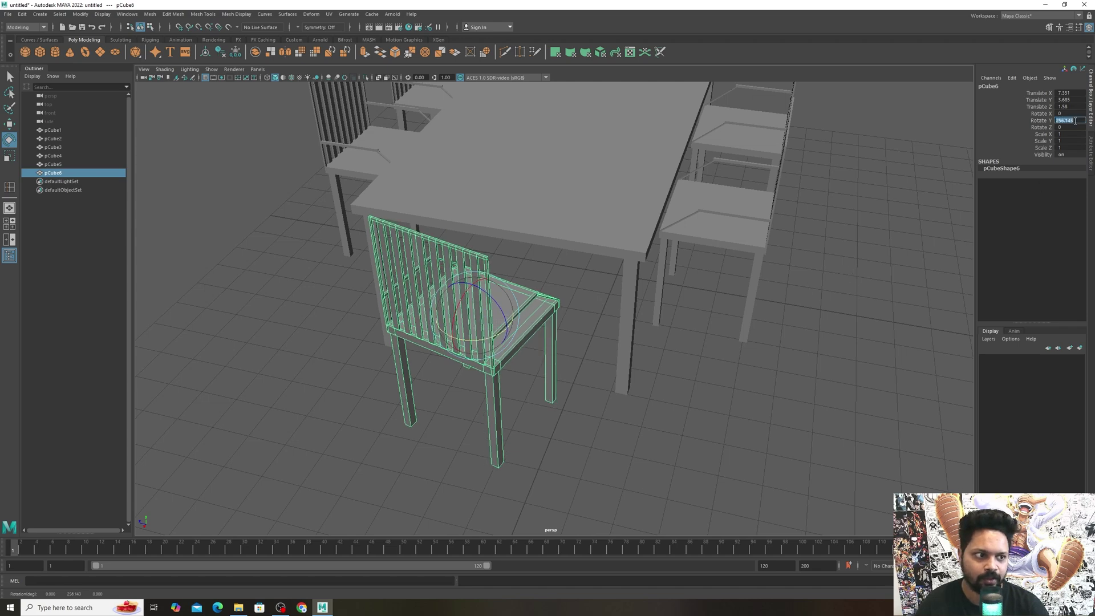
{"action": "type", "text": "270"}
{"action": "key", "text": "Return"}
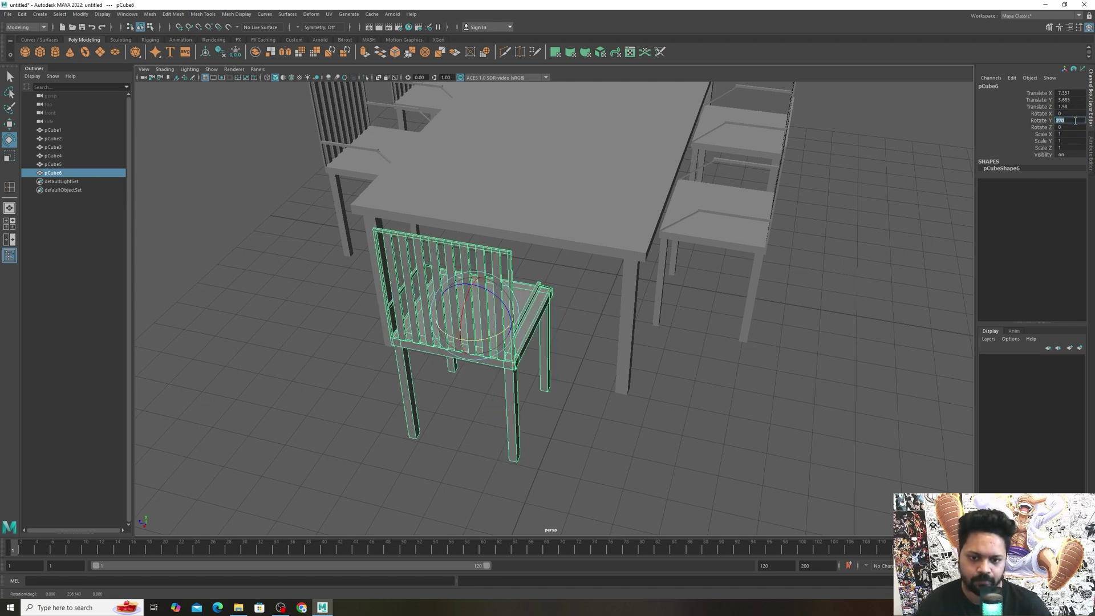
{"action": "left_click", "coordinate": [649, 386]}
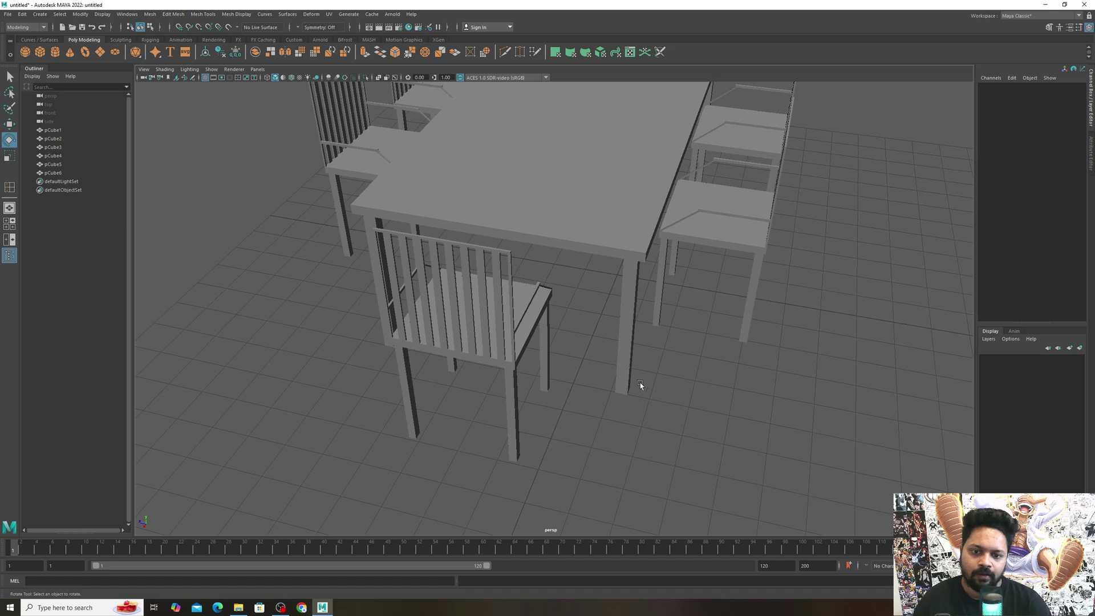
- Duplicate the end chair to the other end of the table and set the copy's Y rotation to 90
{"action": "left_click_drag", "start_coordinate": [640, 385], "coordinate": [566, 380], "text": "alt"}
{"action": "left_click", "coordinate": [460, 248]}
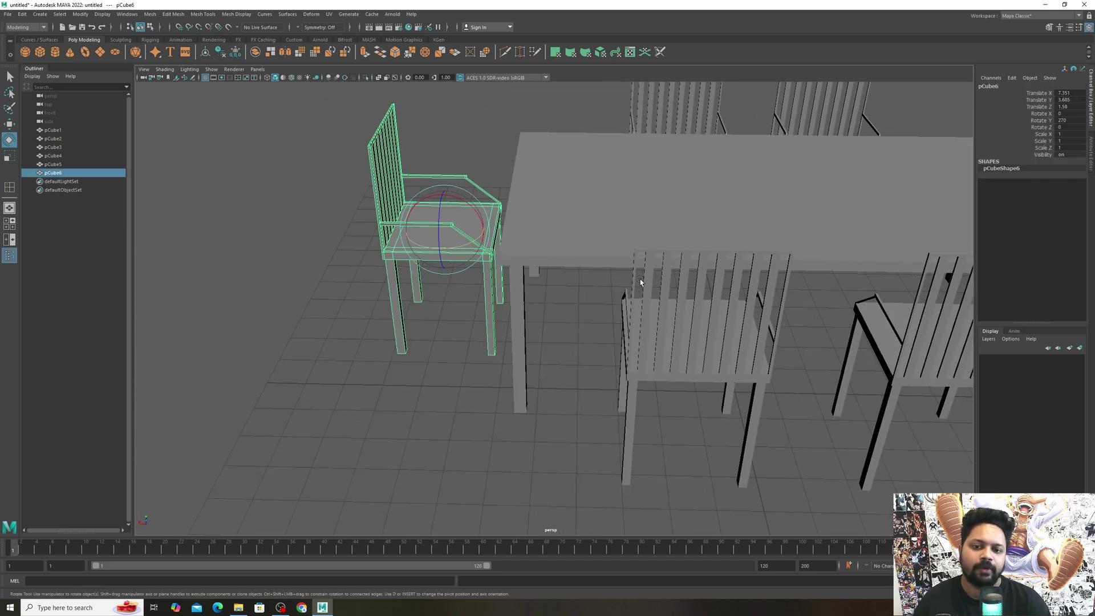
{"action": "left_click_drag", "start_coordinate": [639, 279], "coordinate": [447, 329], "text": "alt"}
{"action": "key", "text": "w"}
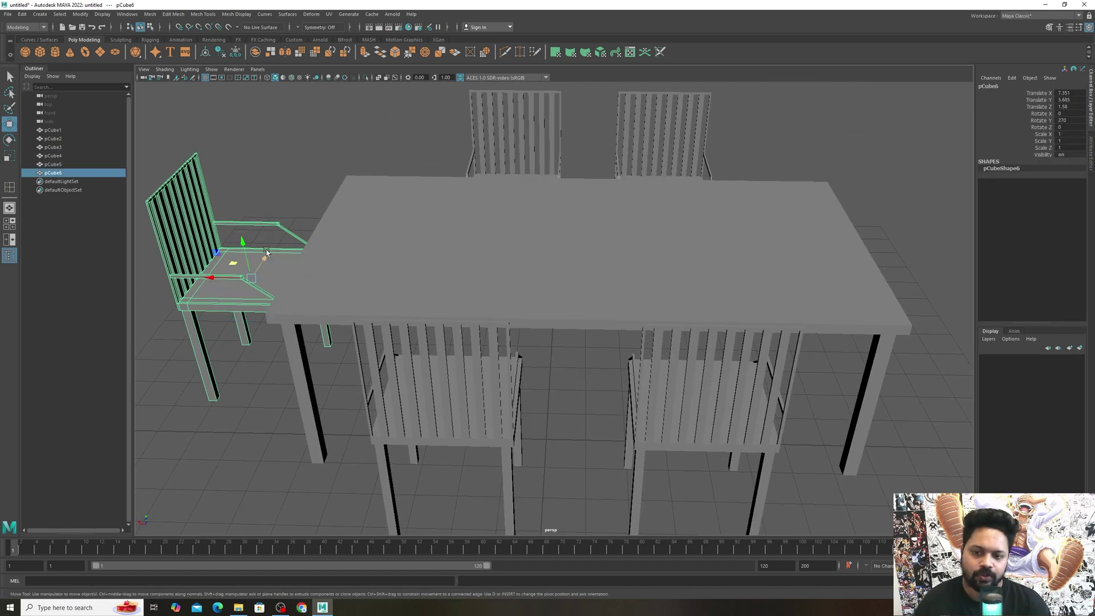
{"action": "left_click_drag", "start_coordinate": [211, 278], "coordinate": [860, 288], "text": "shift"}
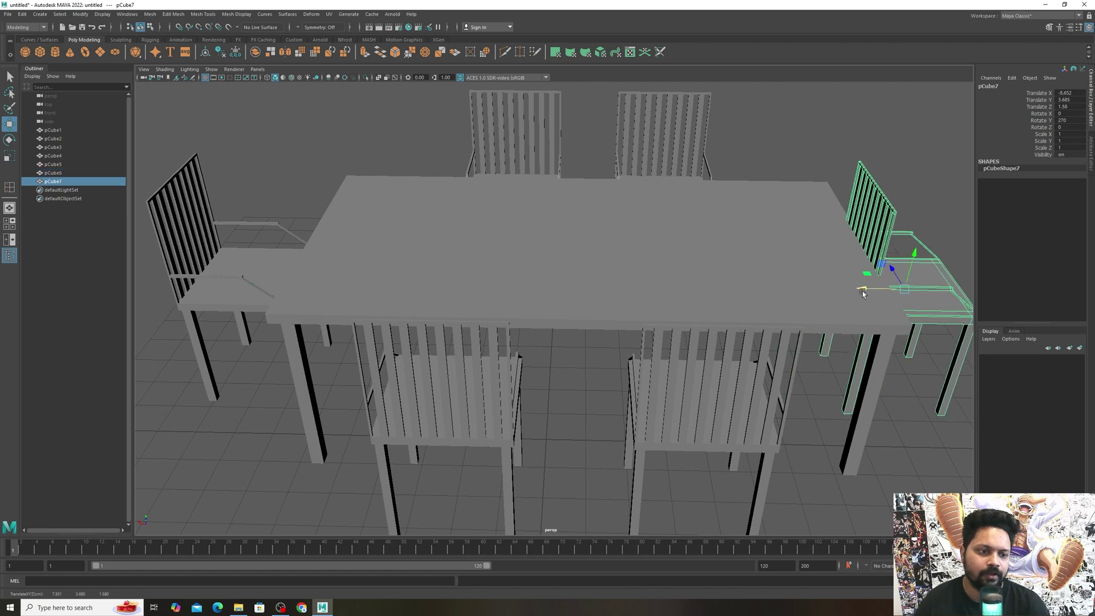
{"action": "middle_click_drag", "start_coordinate": [861, 288], "coordinate": [681, 325], "text": "alt"}
{"action": "left_click", "coordinate": [1061, 120]}
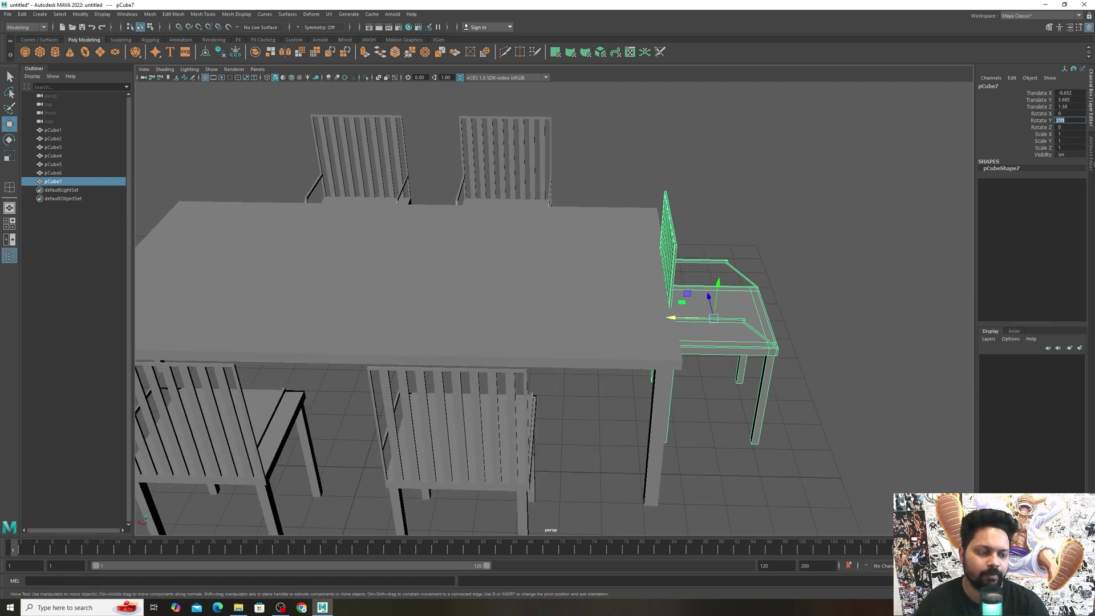
{"action": "key", "text": "Return"}
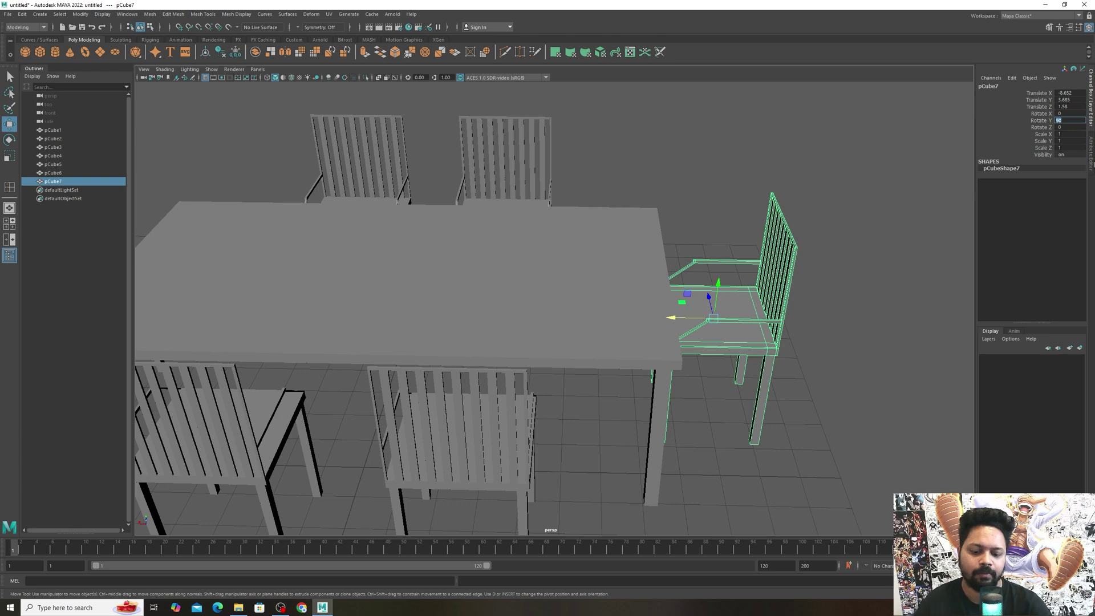
- Draw a polygon plane about 43 by 42 units on the grid as a floor beneath the dining set
{"action": "left_click", "coordinate": [813, 313]}
{"action": "left_click_drag", "start_coordinate": [855, 316], "coordinate": [651, 269], "text": "alt"}
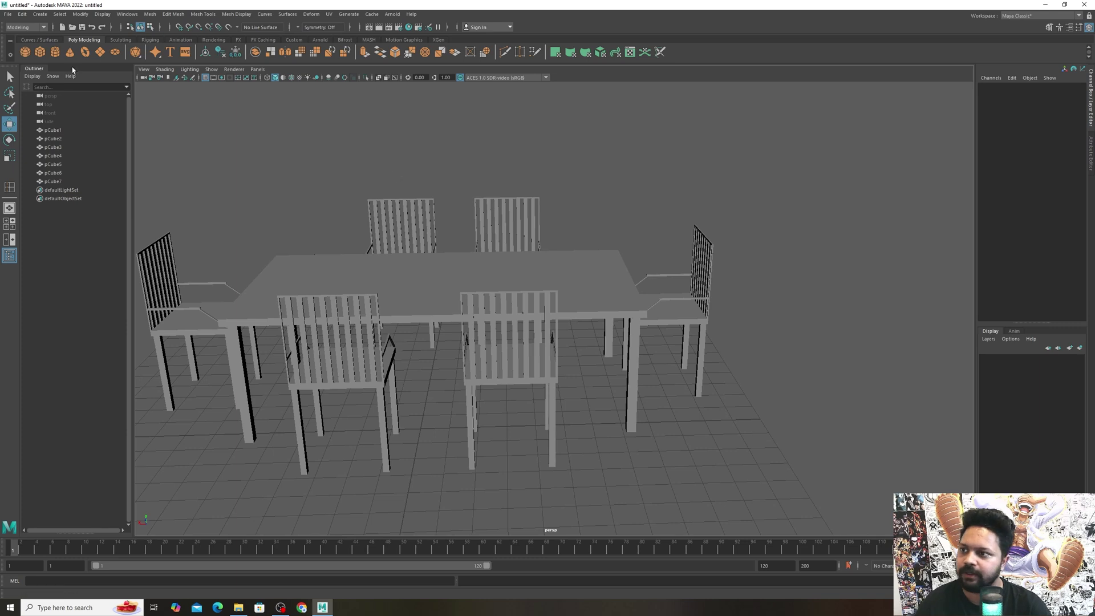
{"action": "scroll", "coordinate": [225, 311], "scroll_direction": "down", "scroll_amount": 5}
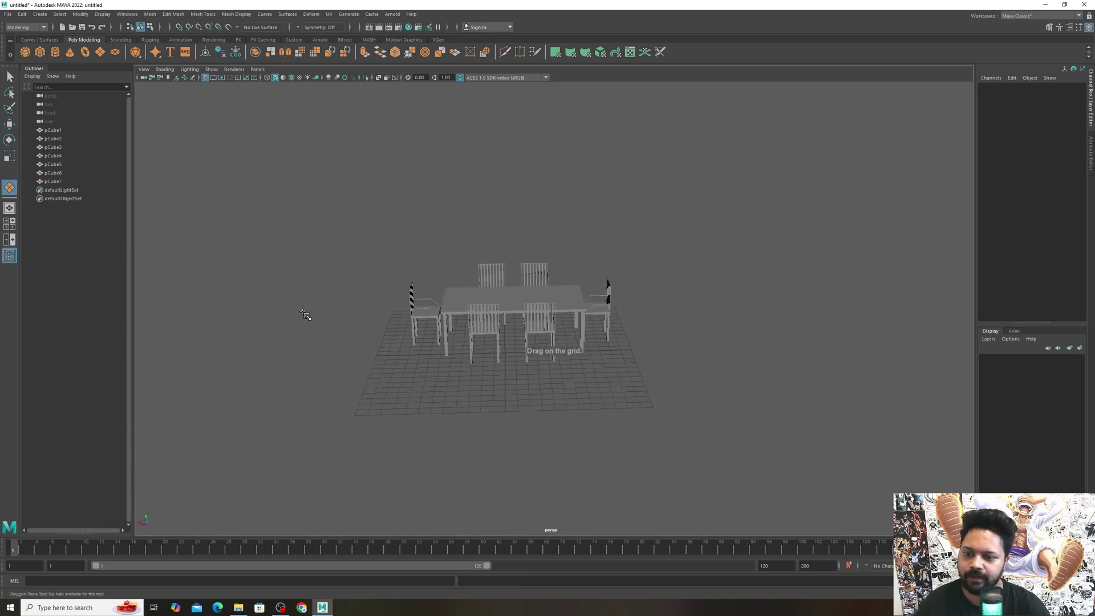
{"action": "left_click_drag", "start_coordinate": [348, 235], "coordinate": [608, 444]}
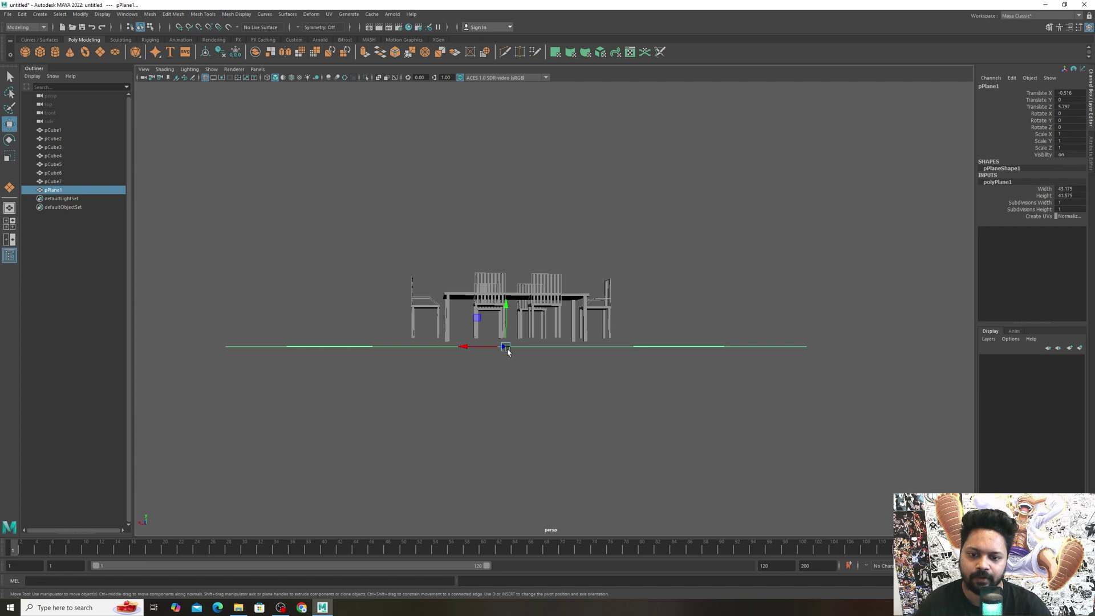
- Select the table with all six chairs and lower them together onto the floor plane
{"action": "left_click_drag", "start_coordinate": [508, 331], "coordinate": [506, 325]}
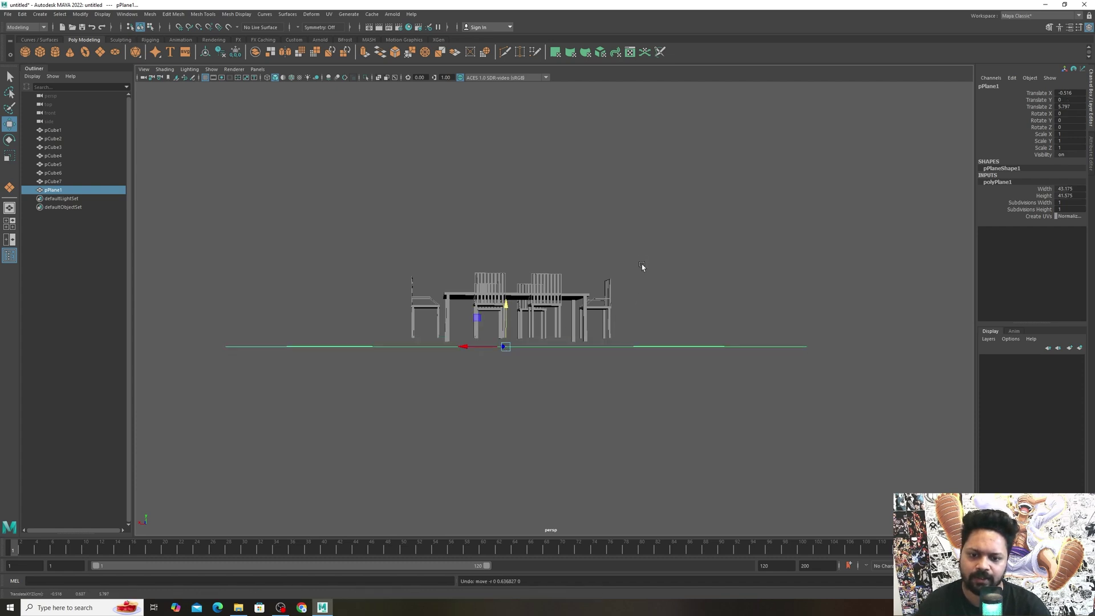
{"action": "left_click_drag", "start_coordinate": [643, 261], "coordinate": [373, 338]}
{"action": "left_click_drag", "start_coordinate": [496, 290], "coordinate": [490, 301]}
{"action": "left_click_drag", "start_coordinate": [538, 348], "coordinate": [414, 356], "text": "alt"}
{"action": "left_click", "coordinate": [685, 446]}
{"action": "scroll", "coordinate": [491, 359], "scroll_direction": "up", "scroll_amount": 6}
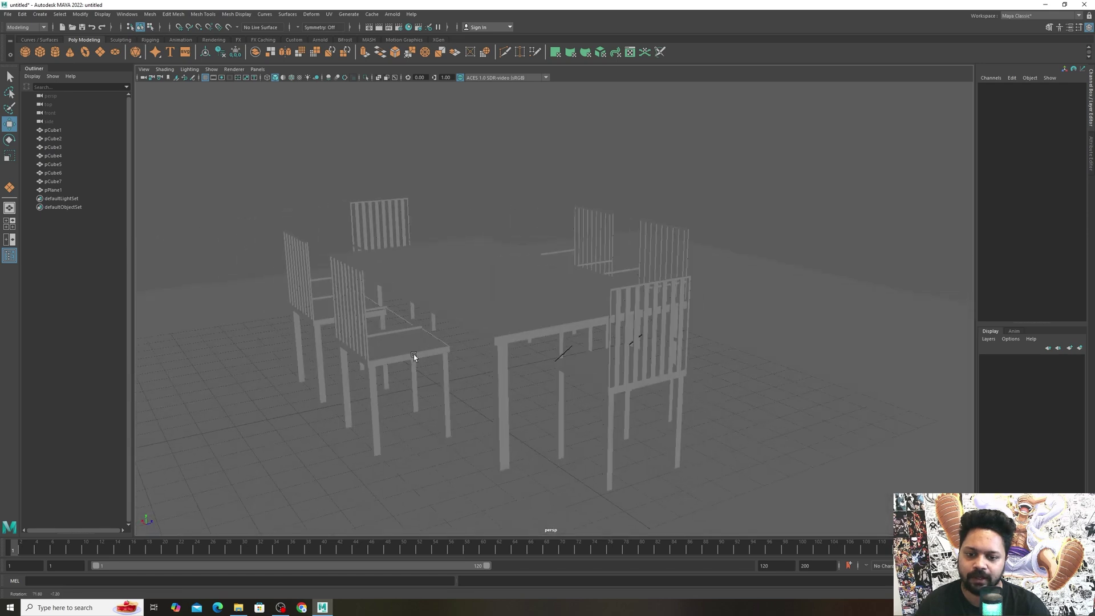
{"action": "left_click", "coordinate": [8, 14]}
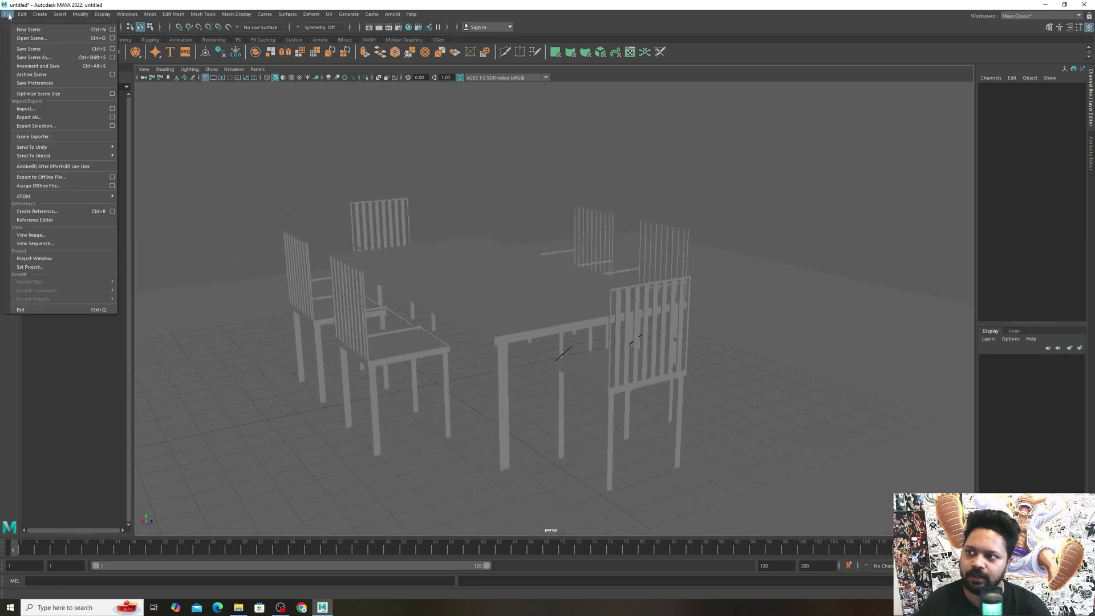
{"action": "left_click", "coordinate": [65, 50]}
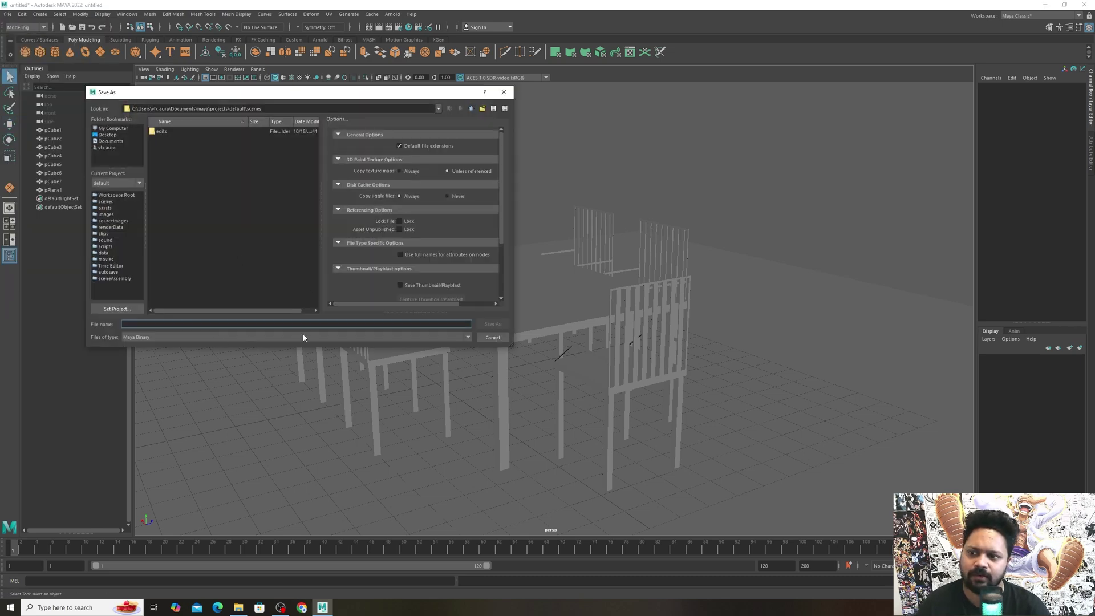
{"action": "key", "text": "Escape"}
{"action": "key", "text": "w"}
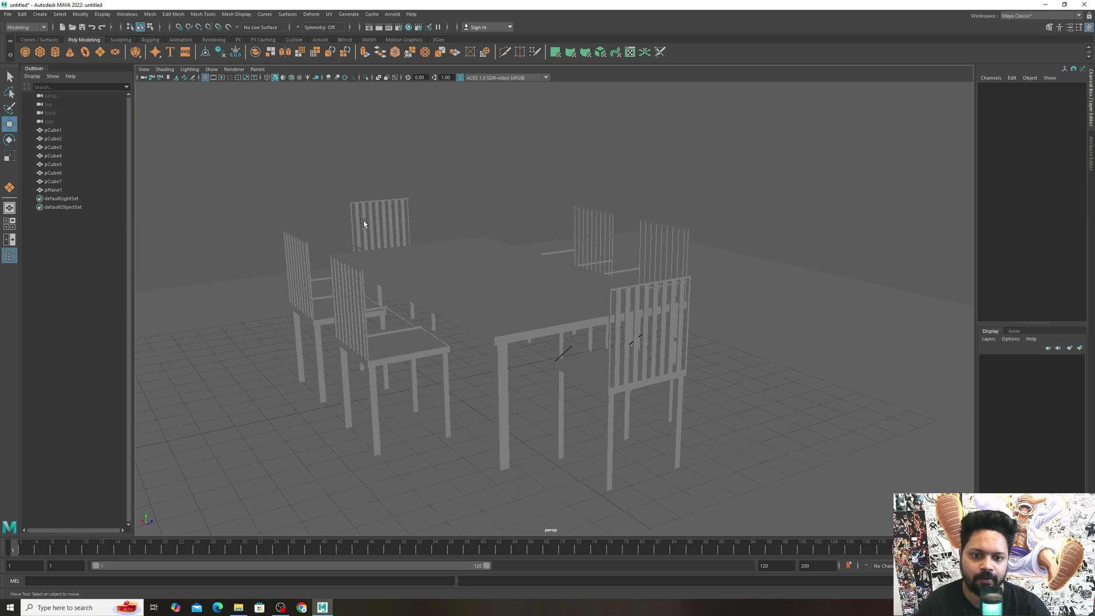
- Examine the complete dining set on its floor from several angles, both close up and from low down
{"action": "left_click_drag", "start_coordinate": [673, 303], "coordinate": [567, 342], "text": "alt"}
{"action": "left_click", "coordinate": [201, 15]}
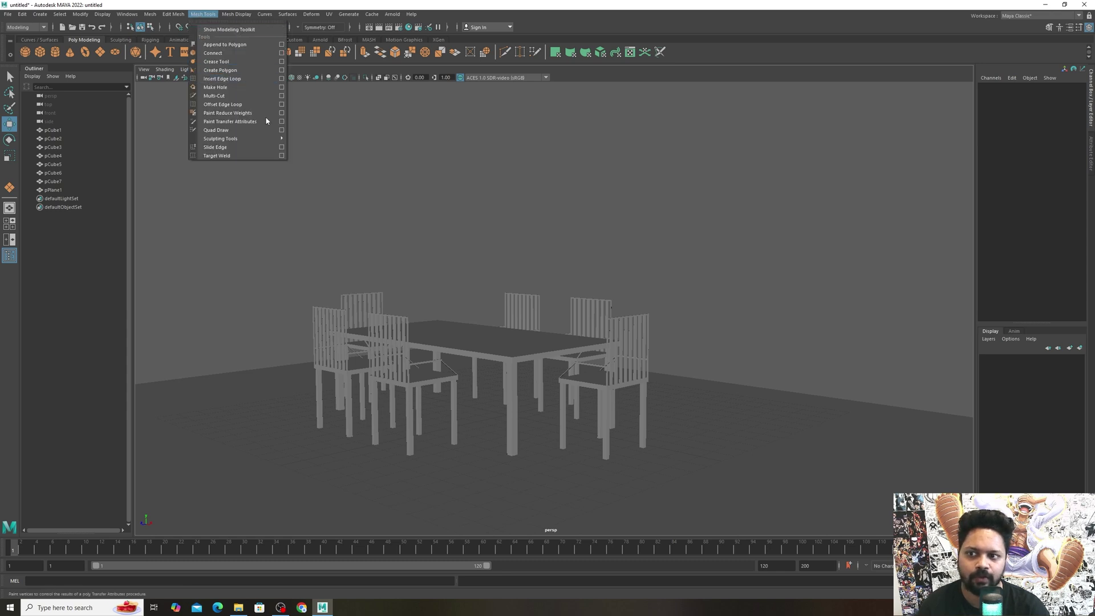
{"action": "left_click", "coordinate": [679, 350]}
{"action": "left_click_drag", "start_coordinate": [679, 350], "coordinate": [604, 353], "text": "alt"}
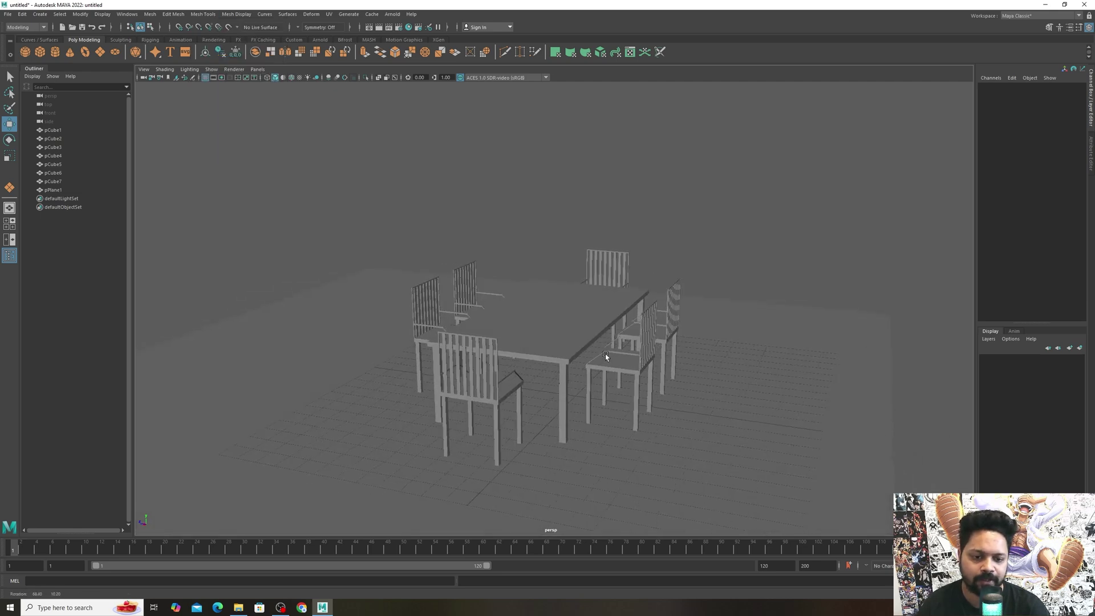
{"action": "scroll", "coordinate": [593, 310], "scroll_direction": "up", "scroll_amount": 4}
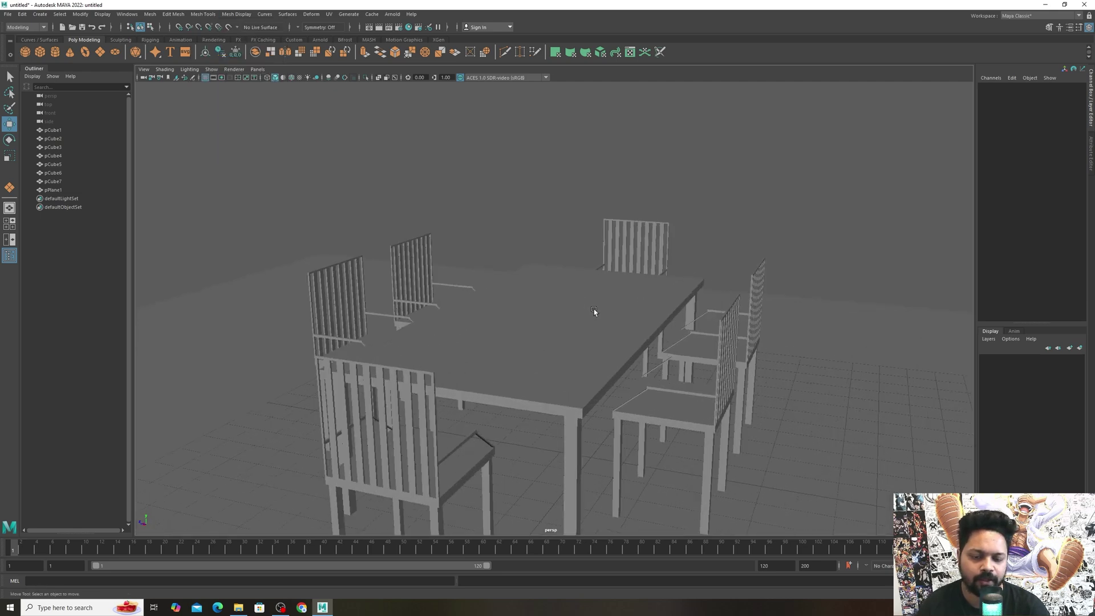
{"action": "scroll", "coordinate": [593, 310], "scroll_direction": "up", "scroll_amount": 1}
{"action": "left_click_drag", "start_coordinate": [621, 325], "coordinate": [577, 319], "text": "alt"}
{"action": "middle_click_drag", "start_coordinate": [578, 320], "coordinate": [556, 248], "text": "alt"}
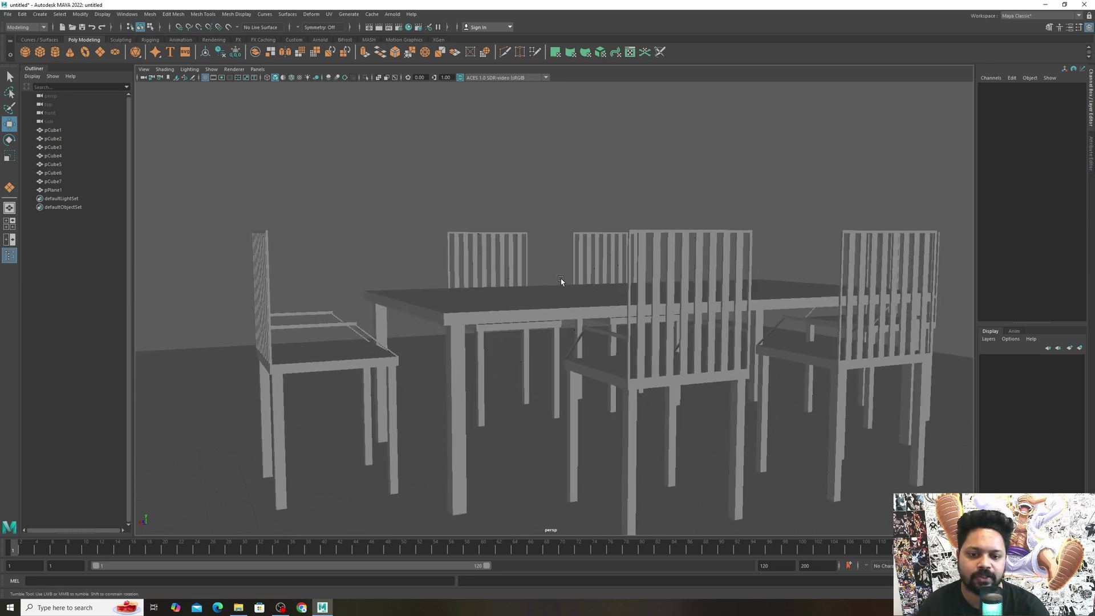
{"action": "left_click_drag", "start_coordinate": [562, 285], "coordinate": [586, 286], "text": "alt"}
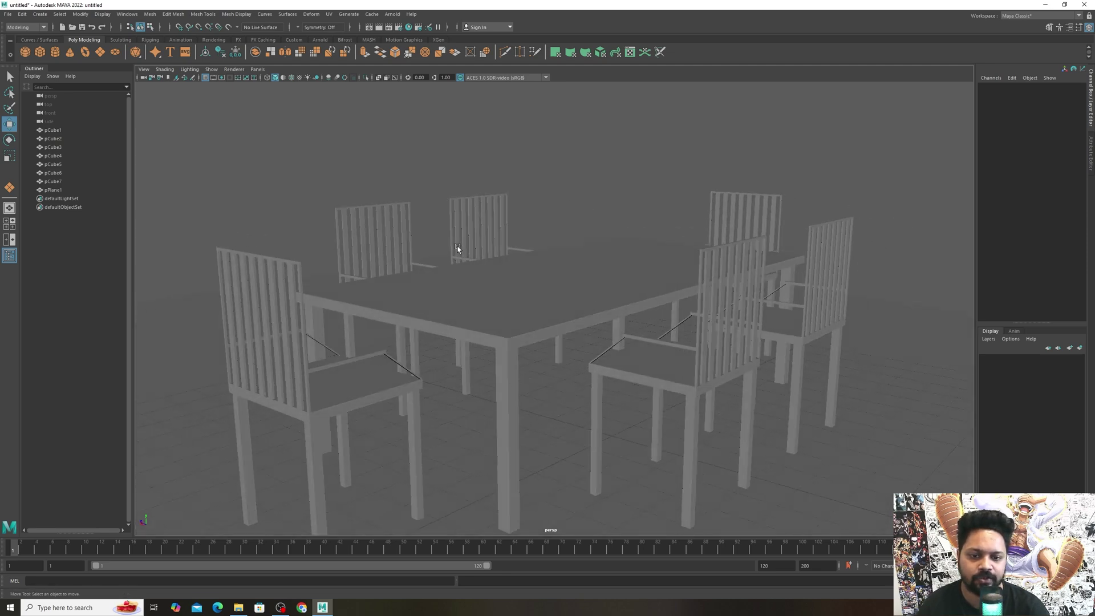